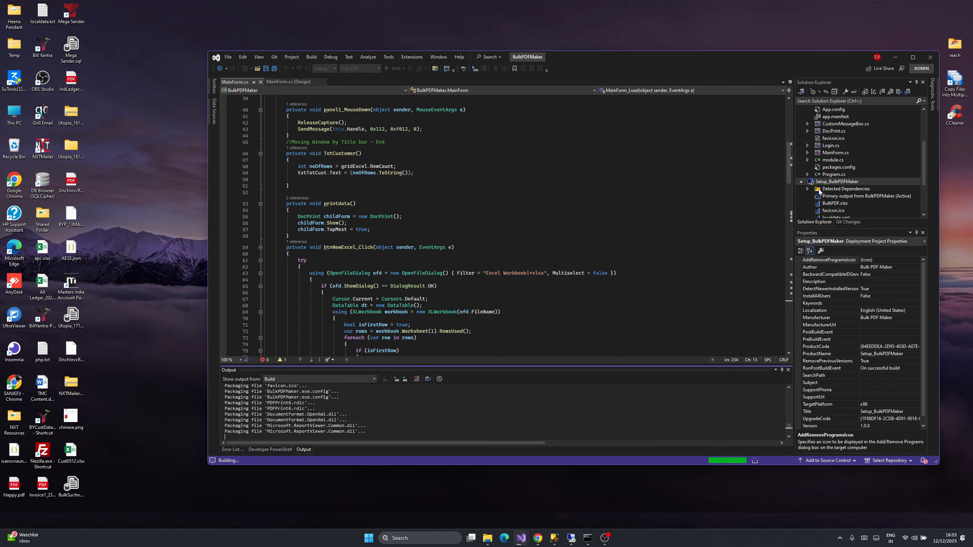
Step: Open the Setup_BulkPDFMaker project folder in File Explorer and copy both installer files from its Debug folder
right_click(823, 184)
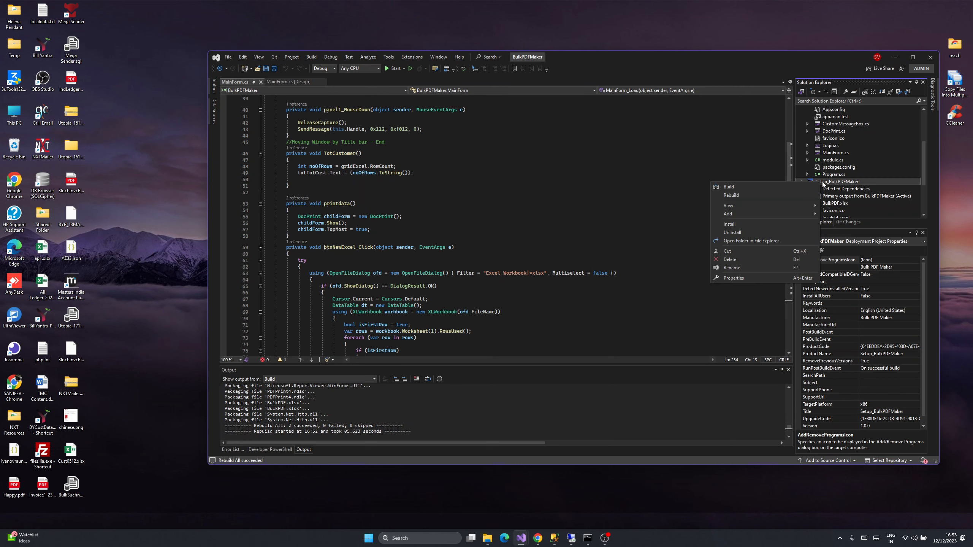
left_click(737, 238)
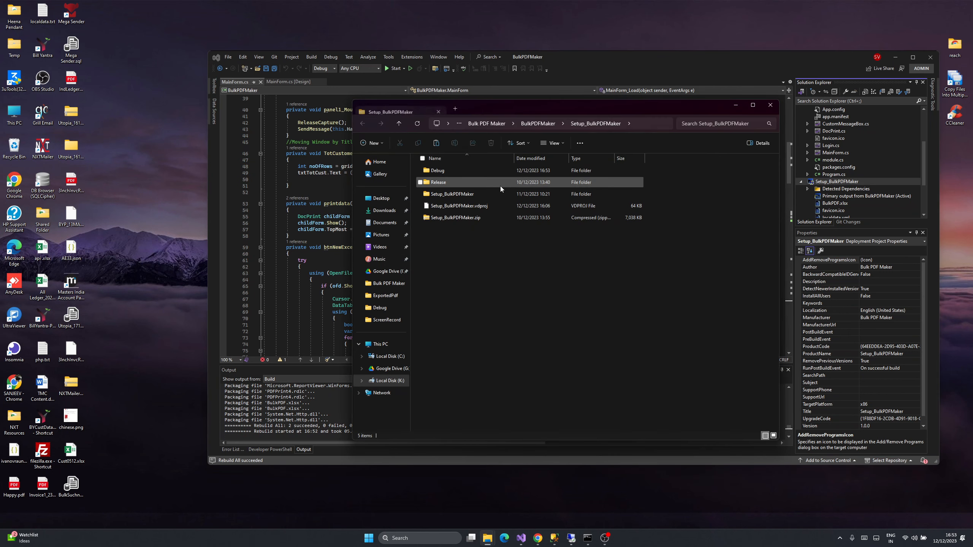
double_click(441, 170)
key("ctrl+a")
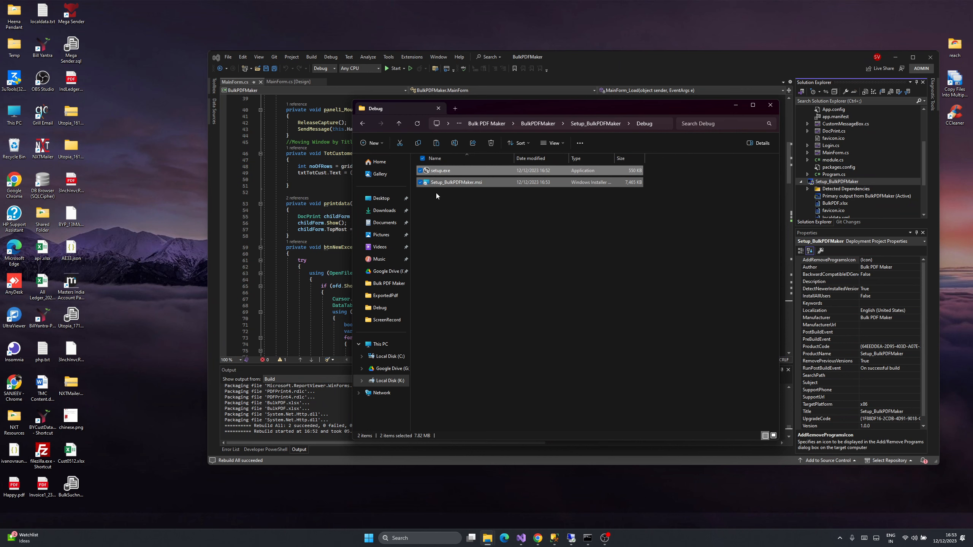
Step: Replace the files in the Setup_BulkPDFMaker subfolder with the copied setup.exe and Setup_BulkPDFMaker.msi
left_click(578, 123)
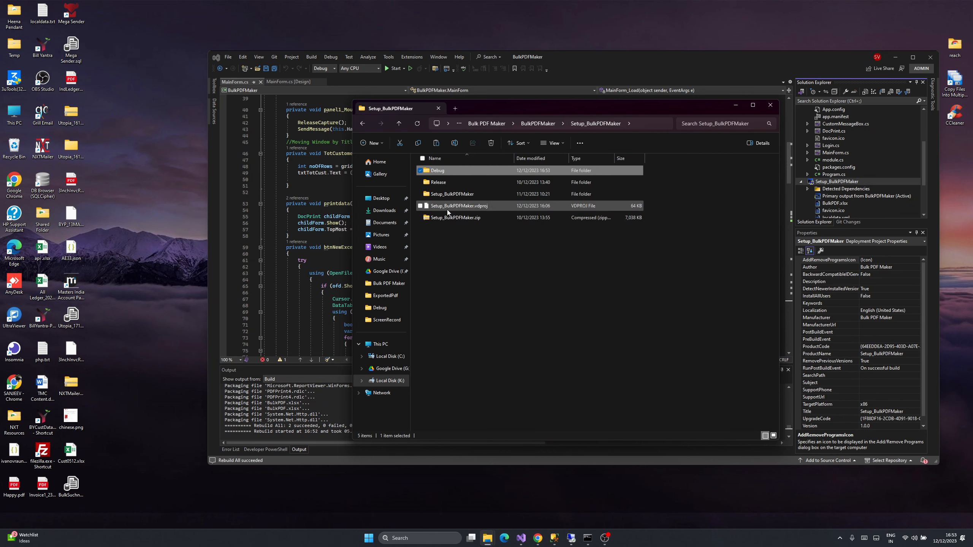
double_click(444, 195)
key("ctrl+a")
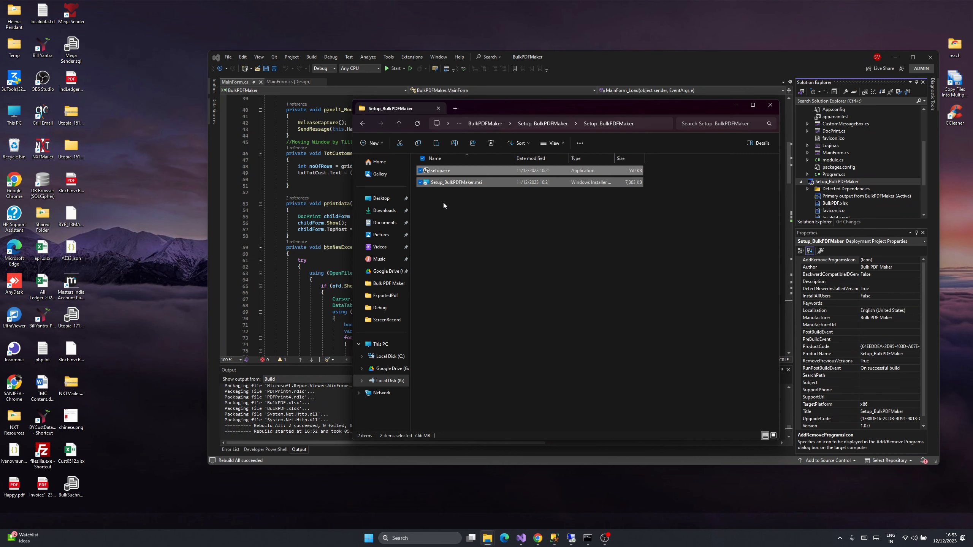
key("Delete")
key("ctrl+v")
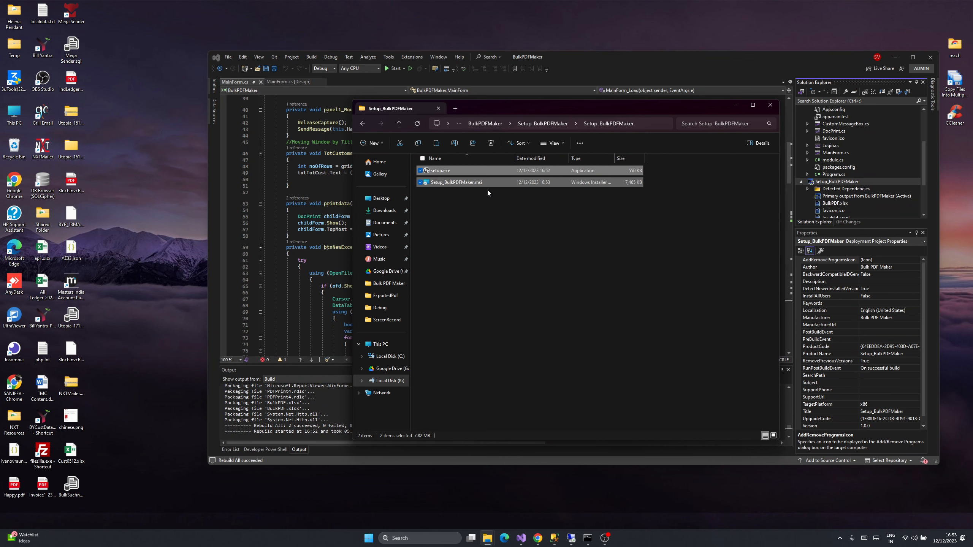
Step: Compress the Setup_BulkPDFMaker subfolder into Setup_BulkPDFMaker.zip and copy the archive to the desktop
left_click(544, 123)
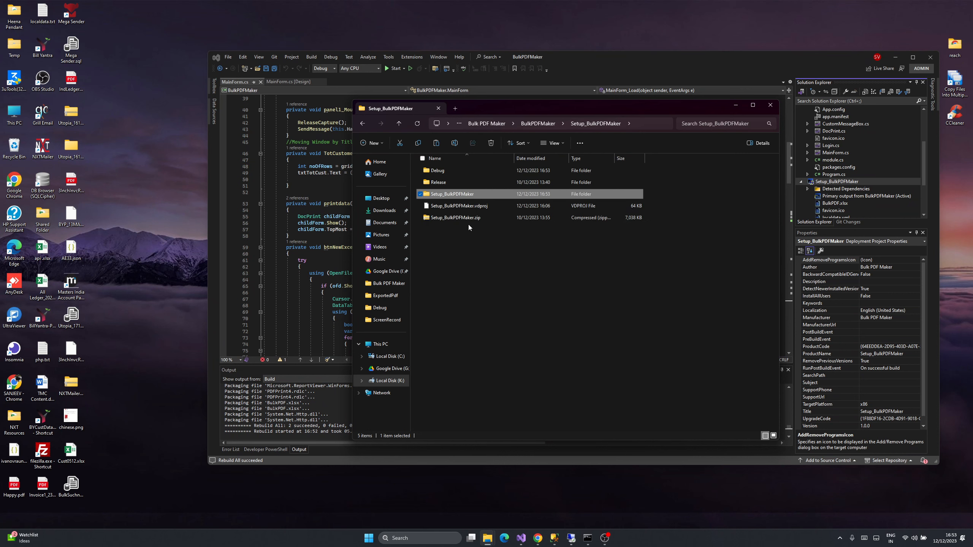
right_click(450, 196)
left_click(483, 280)
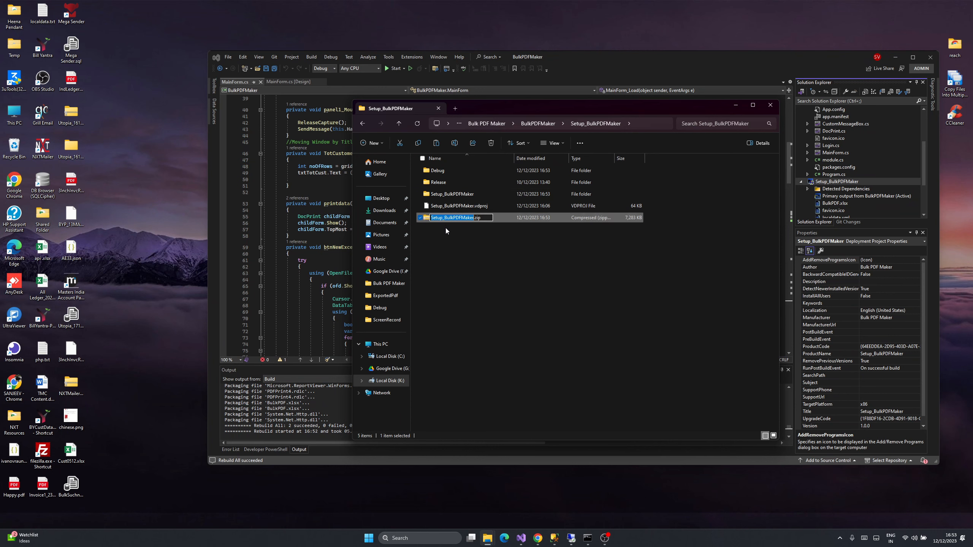
key("Return")
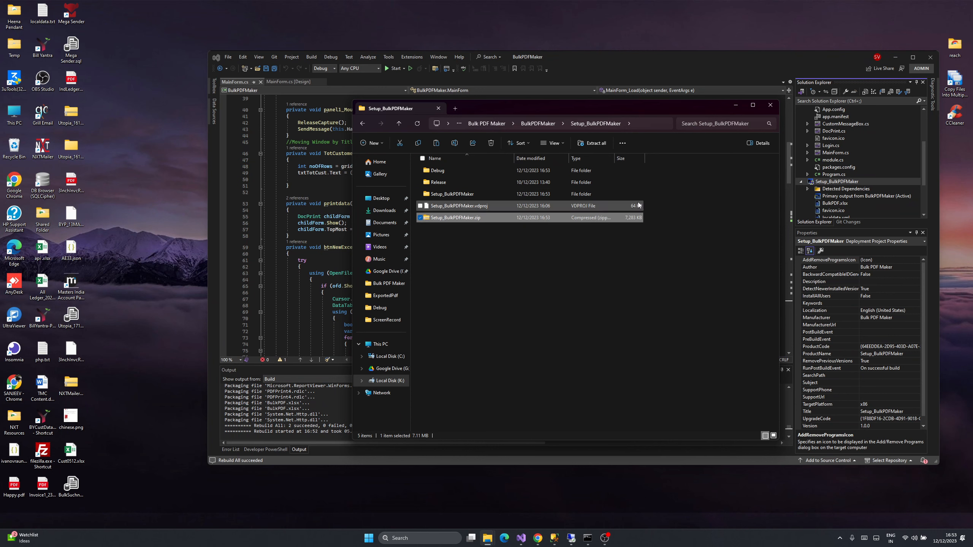
key("super+d")
key("ctrl+v")
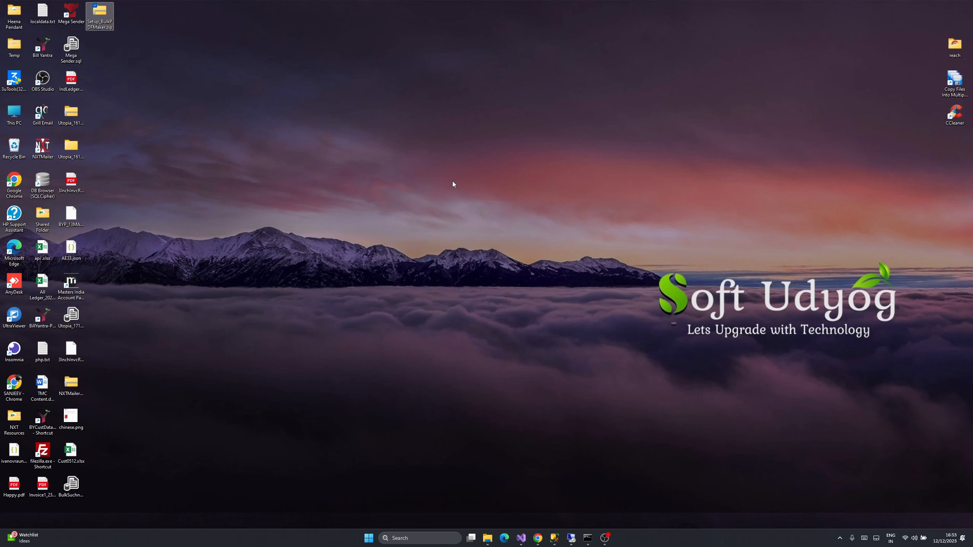
Step: Extract Setup_BulkPDFMaker.zip onto the desktop and delete the archive there
right_click(105, 16)
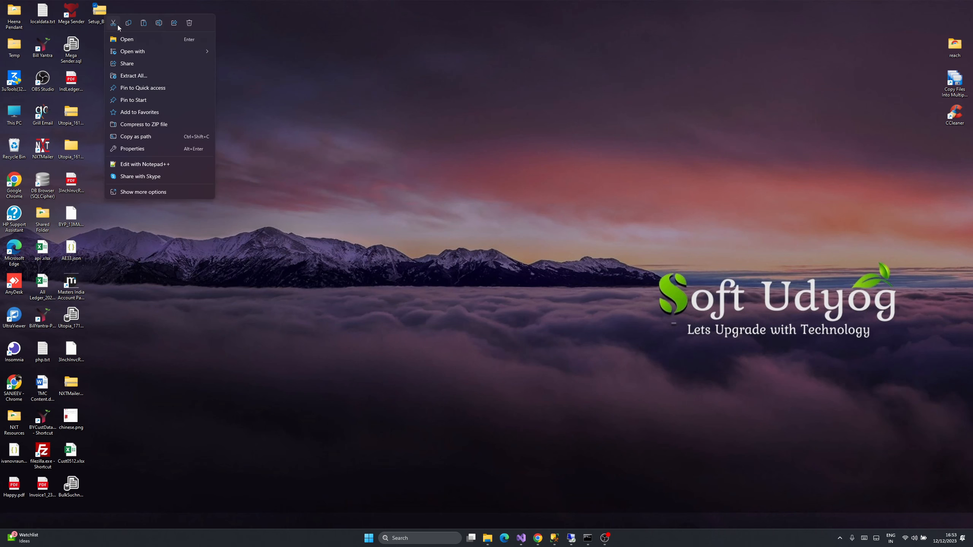
right_click(99, 11)
left_click(124, 75)
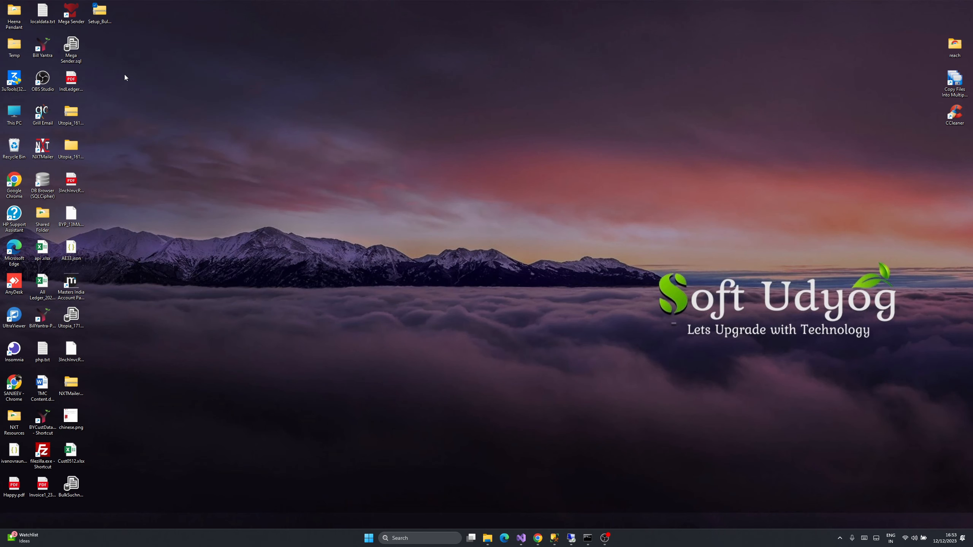
left_click(551, 341)
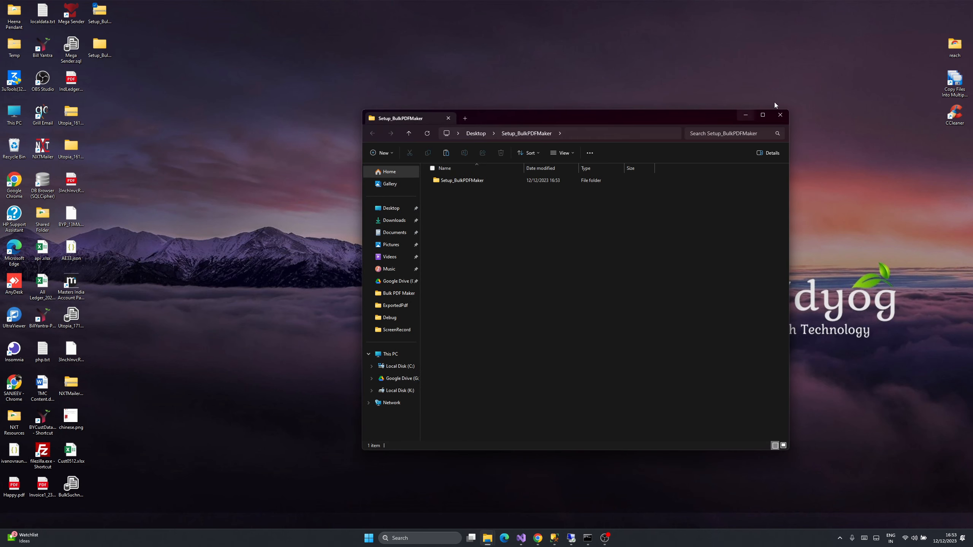
left_click(780, 115)
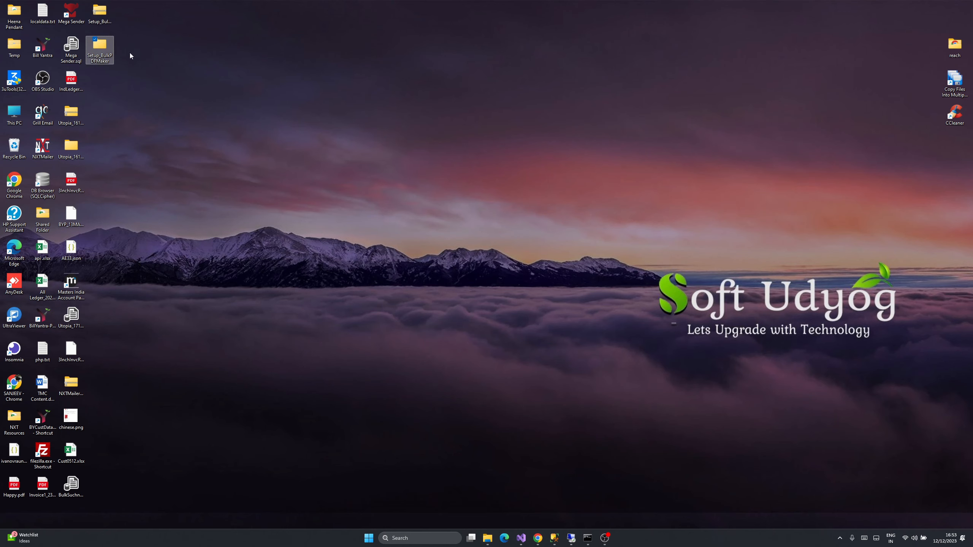
key("Delete")
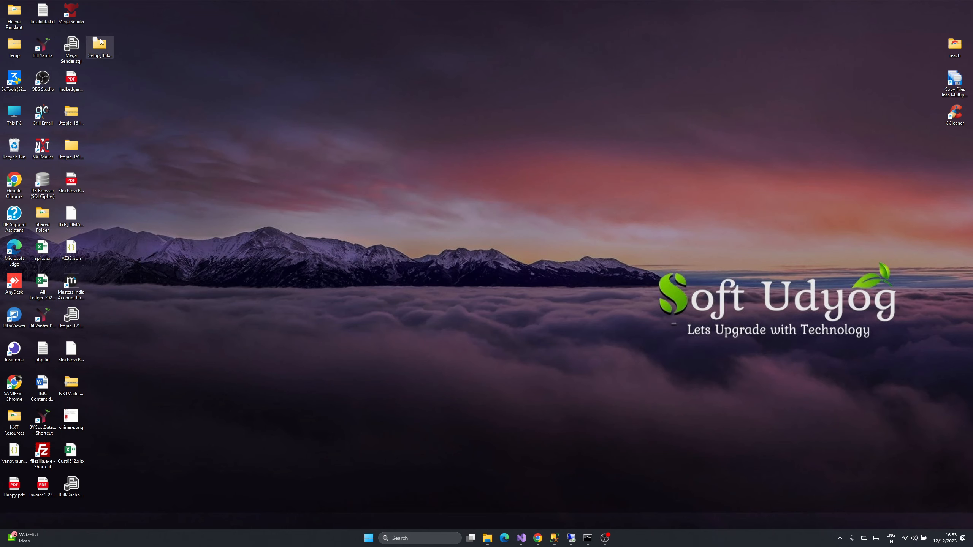
Step: Run setup.exe from the extracted Setup_BulkPDFMaker folder, complete the installation and close the folder
double_click(98, 15)
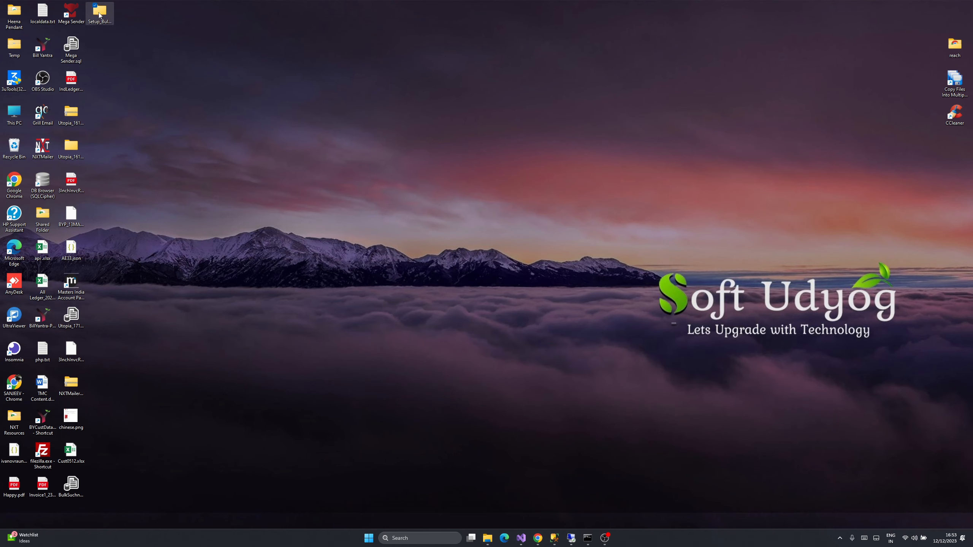
left_click(462, 190)
double_click(462, 191)
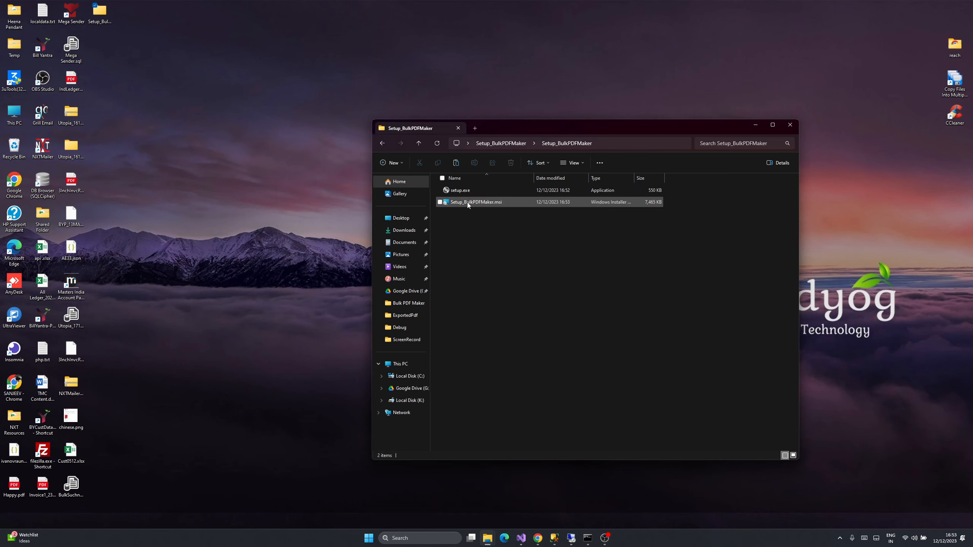
left_click(461, 192)
right_click(461, 191)
left_click(494, 241)
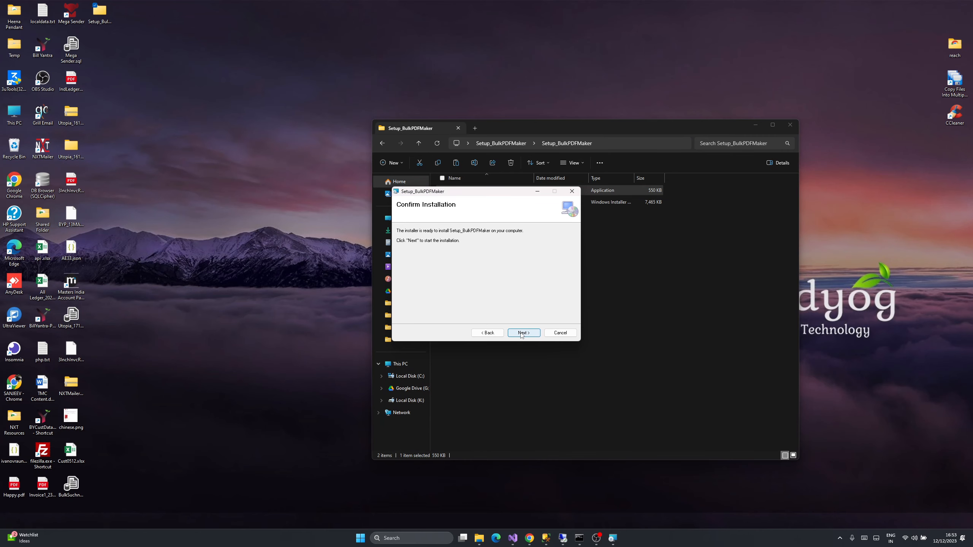
left_click(515, 333)
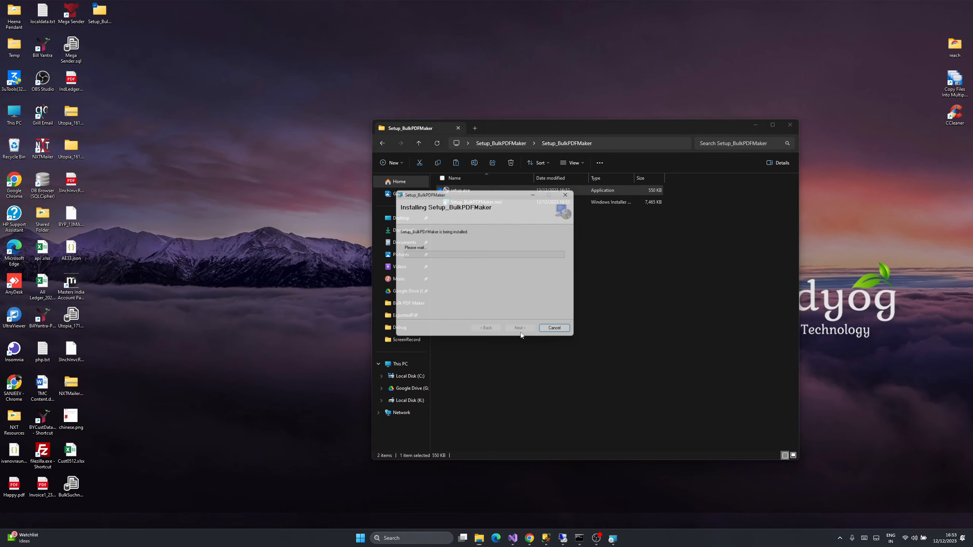
left_click(523, 333)
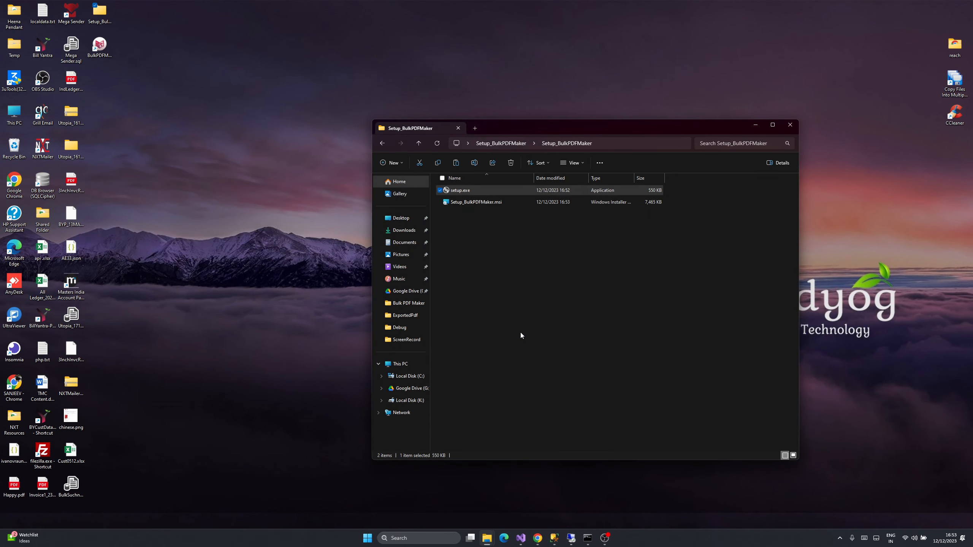
left_click(788, 126)
Step: Launch BulkPDFMaker from its desktop shortcut and sign in
left_click(106, 48)
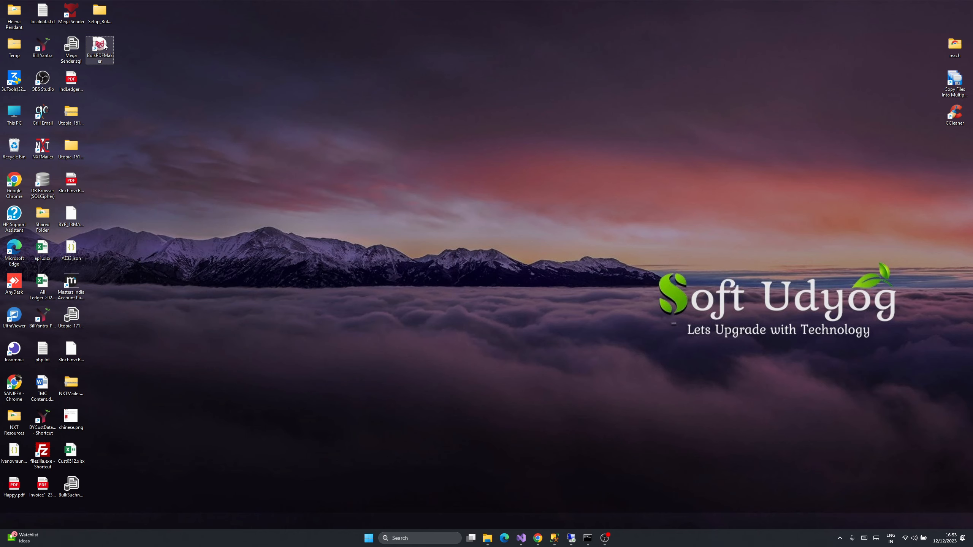
double_click(104, 46)
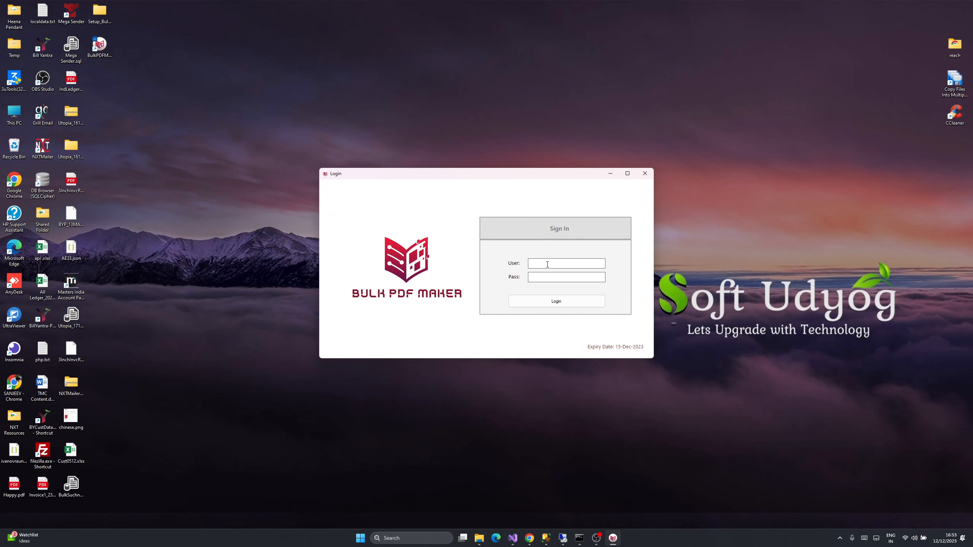
key("Return")
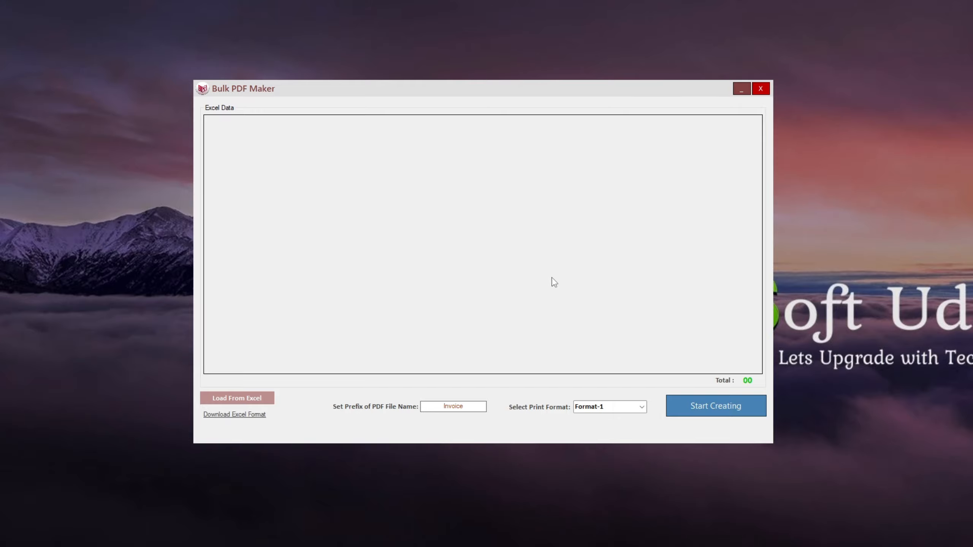
Step: Open the BulkPDF.xlsx workbook in Excel and examine the icon path and DocMessage entries in its first rows
left_click(253, 400)
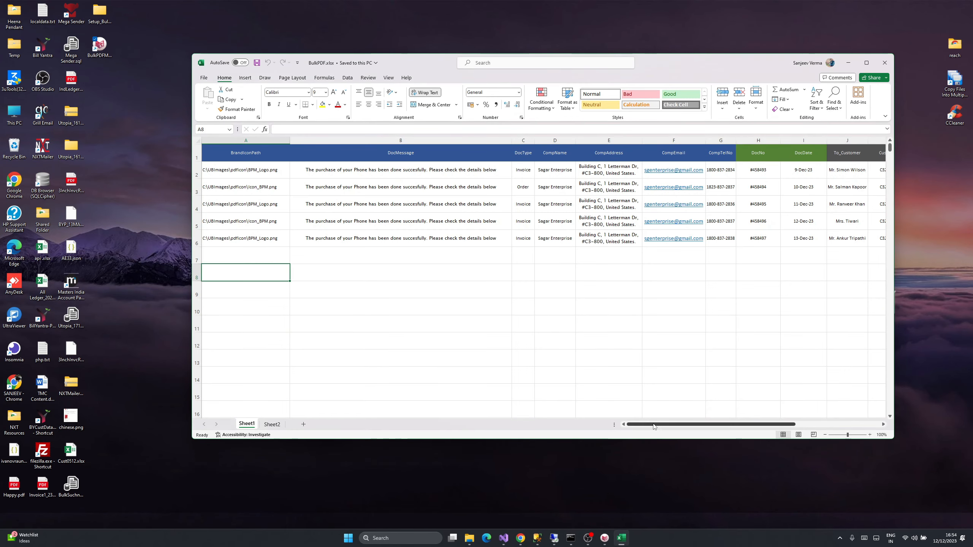
left_click(286, 172)
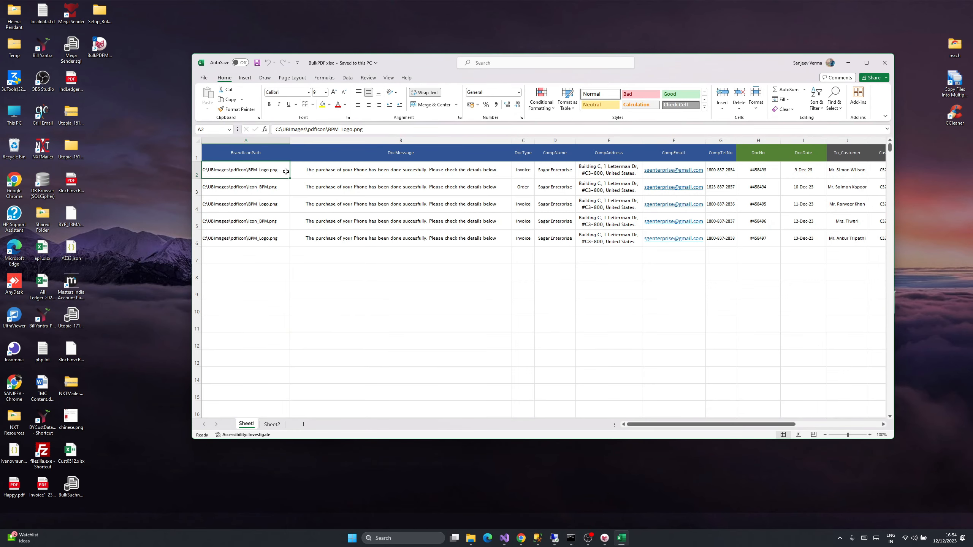
left_click(275, 186)
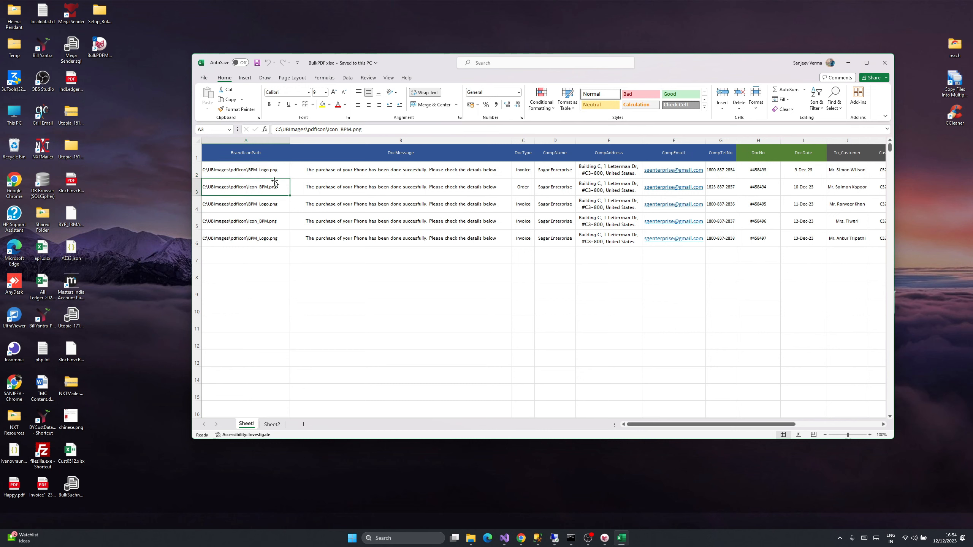
left_click(275, 174)
left_click(370, 175)
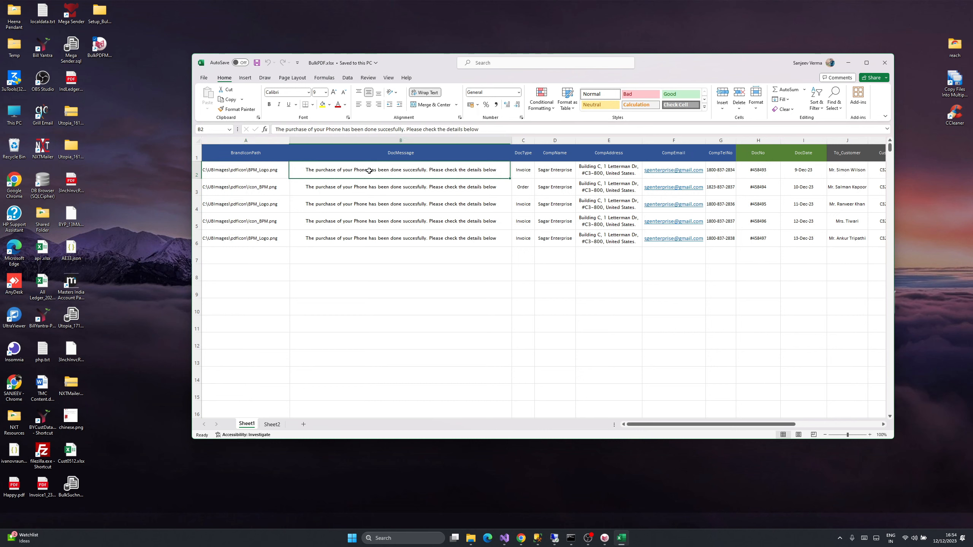
left_click(372, 190)
left_click(270, 172)
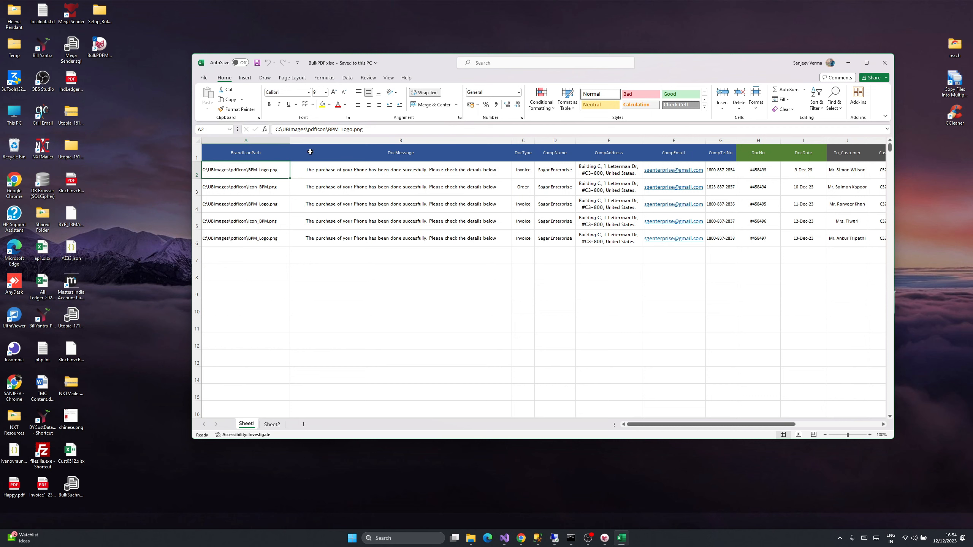
left_click_drag(324, 129, 275, 130)
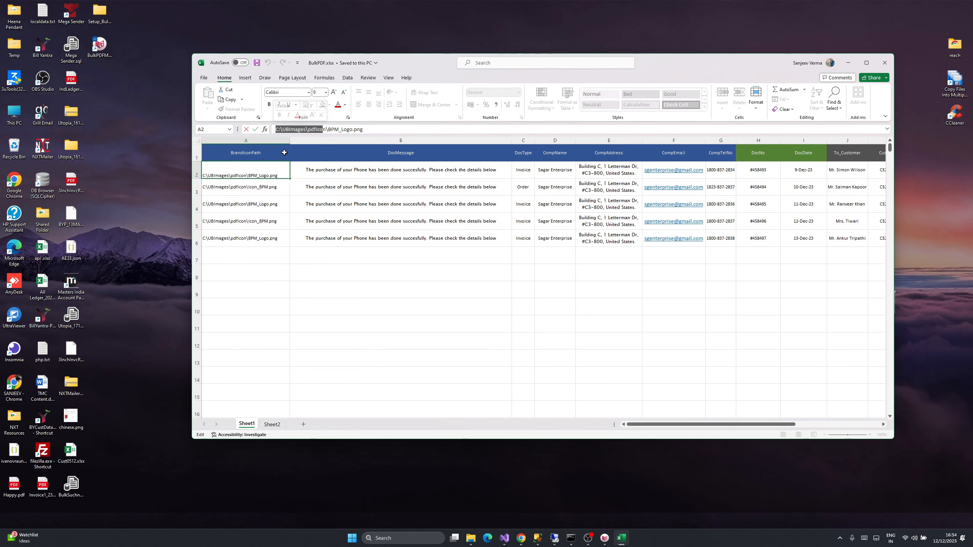
left_click(358, 301)
Step: Open the C:\UBImages\pdfIcon folder in File Explorer to view the logo images referenced in the workbook
key("super+e")
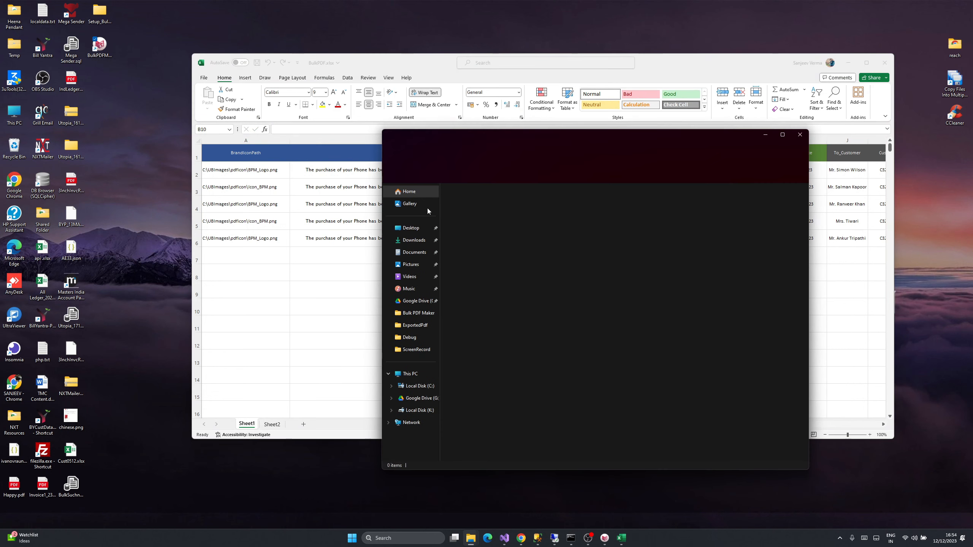
left_click(420, 386)
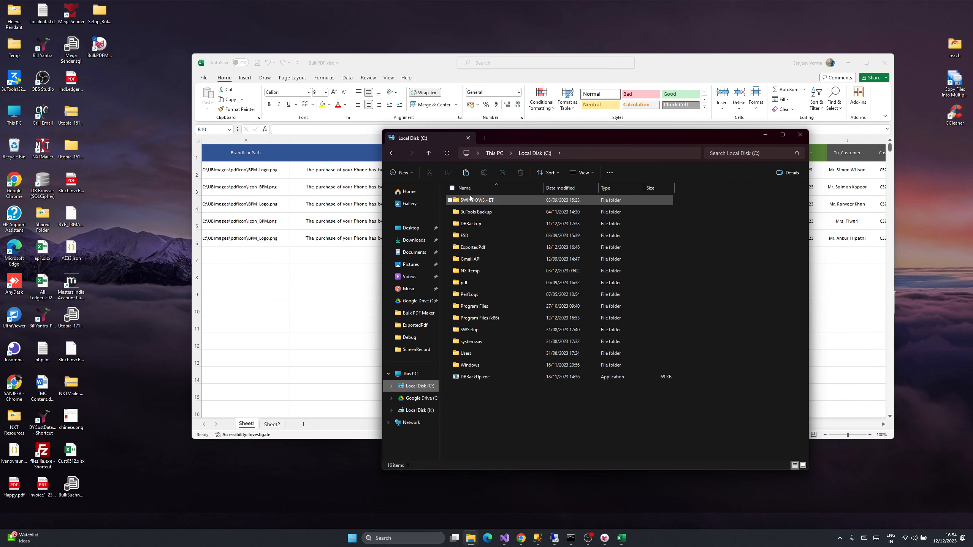
left_click(565, 157)
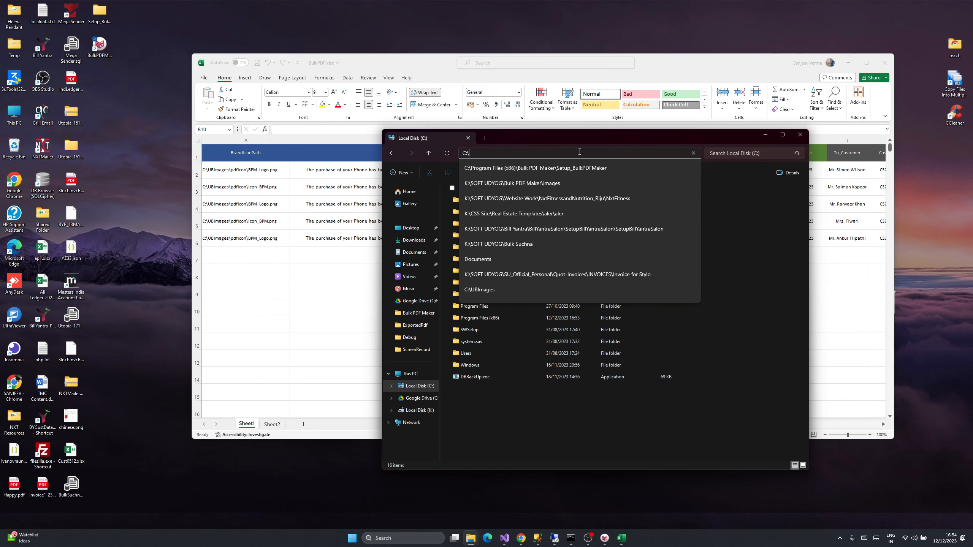
type("UBImages")
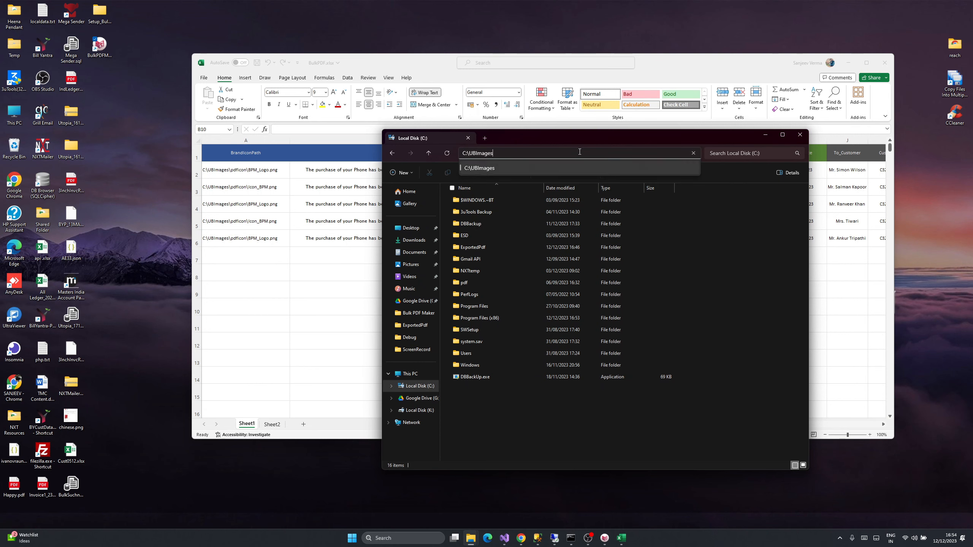
key("Return")
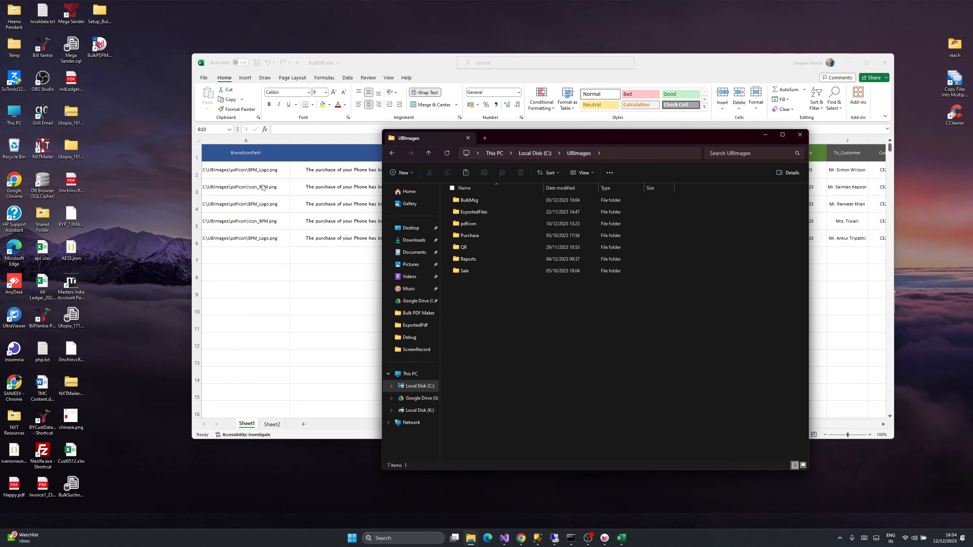
double_click(468, 223)
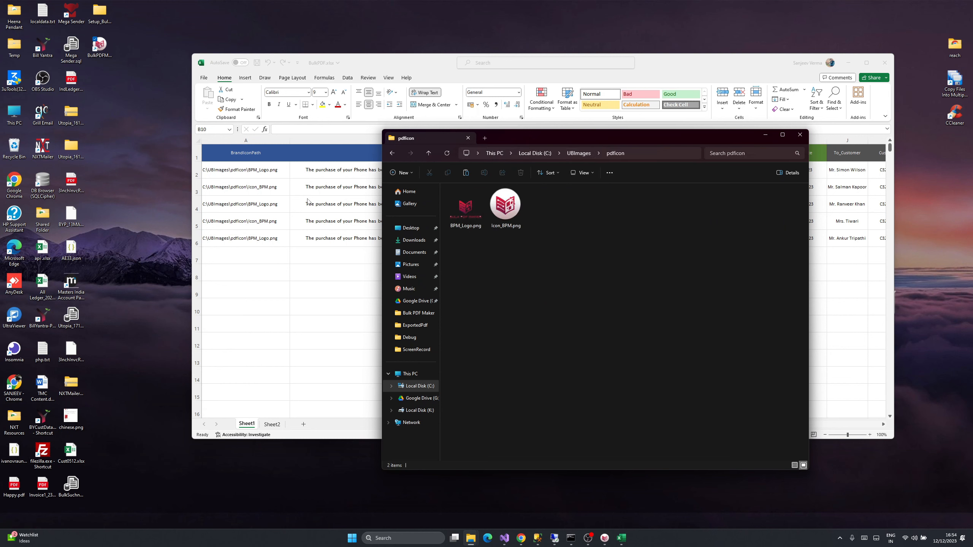
Step: Compare the logo files in the pdfIcon folder and its path with the BrandIconPath entries in the workbook, and minimize the folder window
left_click(511, 213)
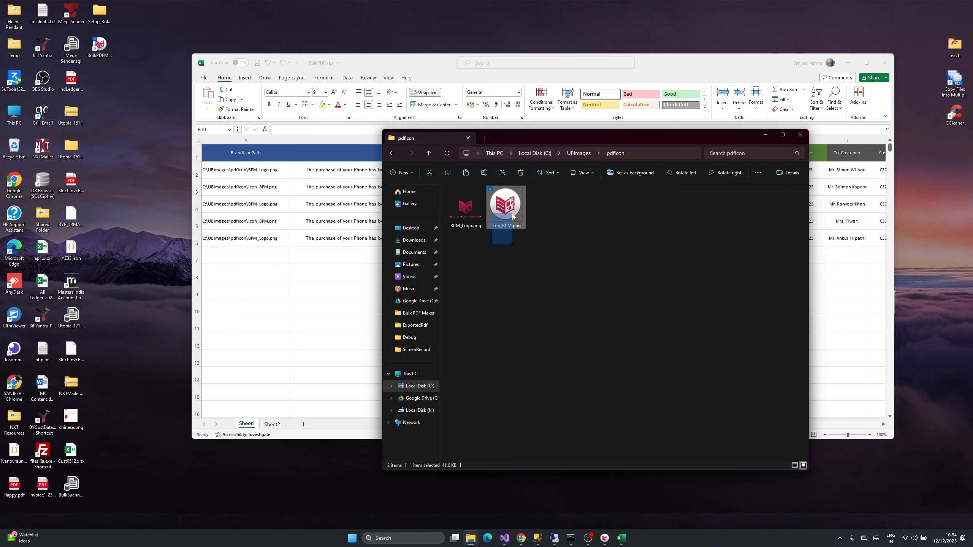
left_click(481, 250)
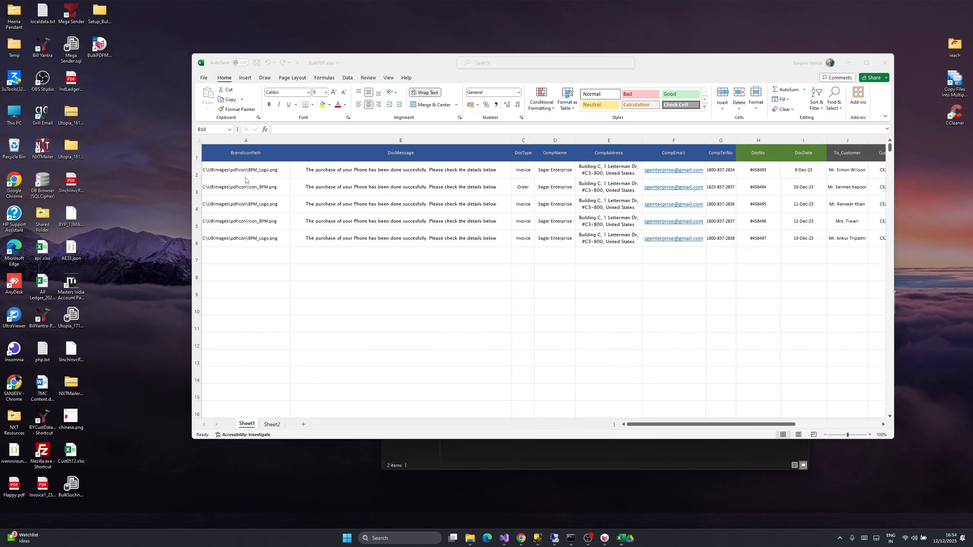
left_click(254, 187)
left_click(254, 170)
key("alt+Tab")
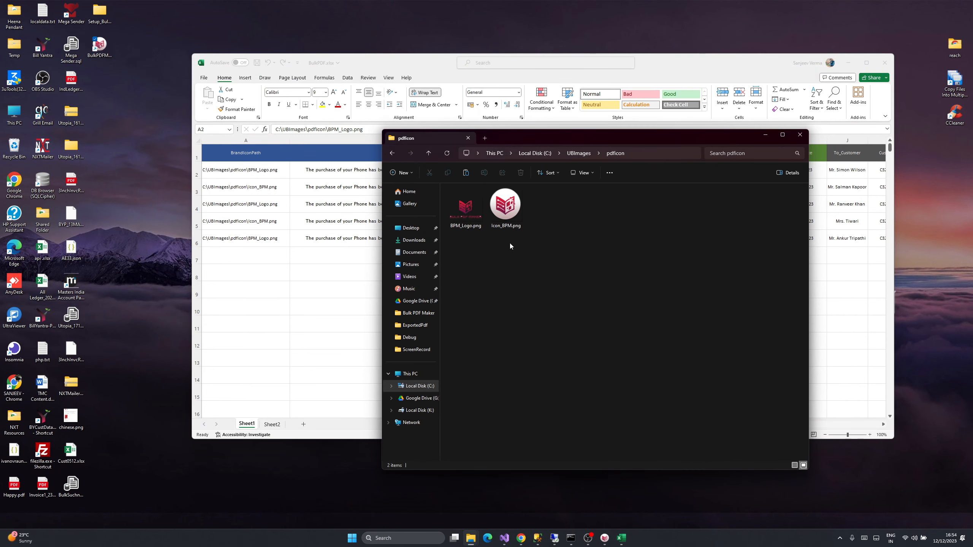
left_click(652, 161)
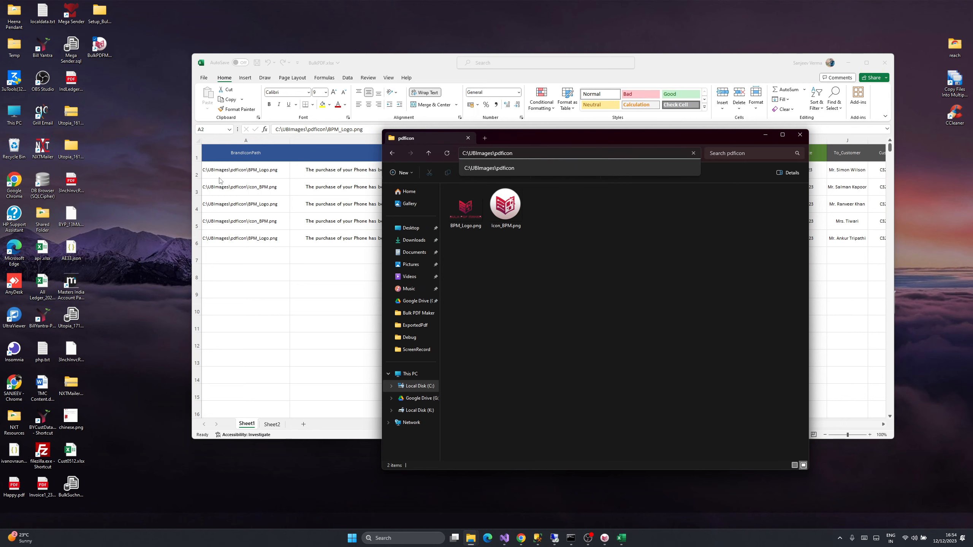
left_click(552, 252)
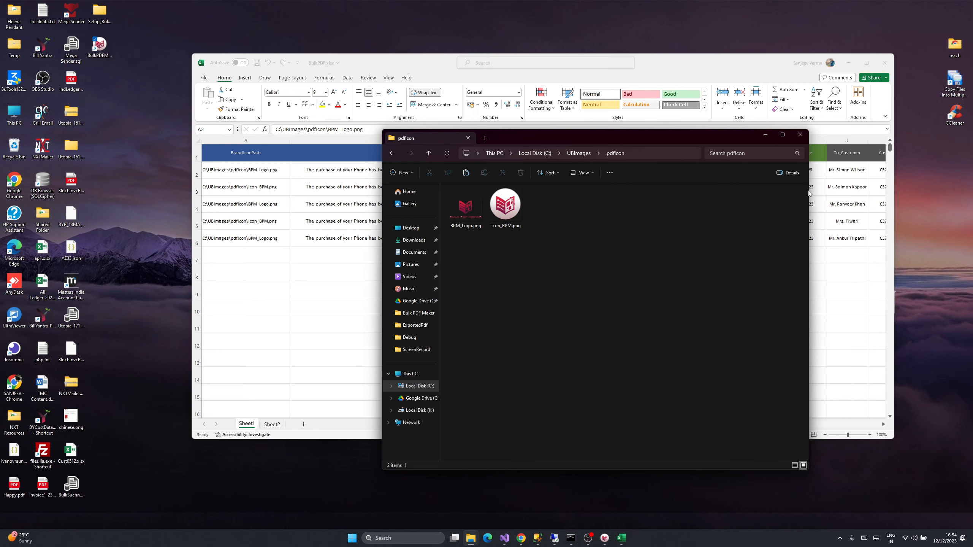
left_click(771, 138)
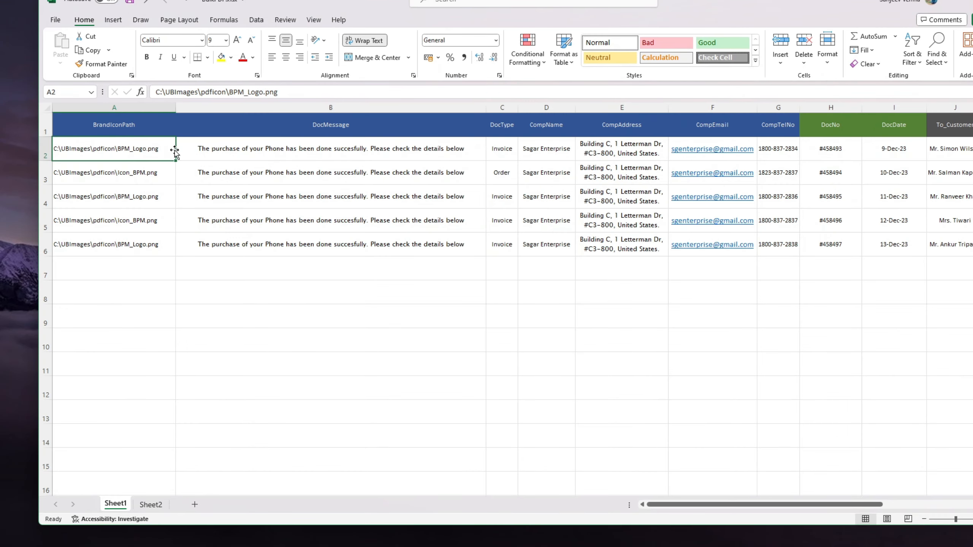
Step: Examine the DocMessage and DocType entries and the company detail columns from CompName to CompTelNo in Sheet1
left_click(217, 150)
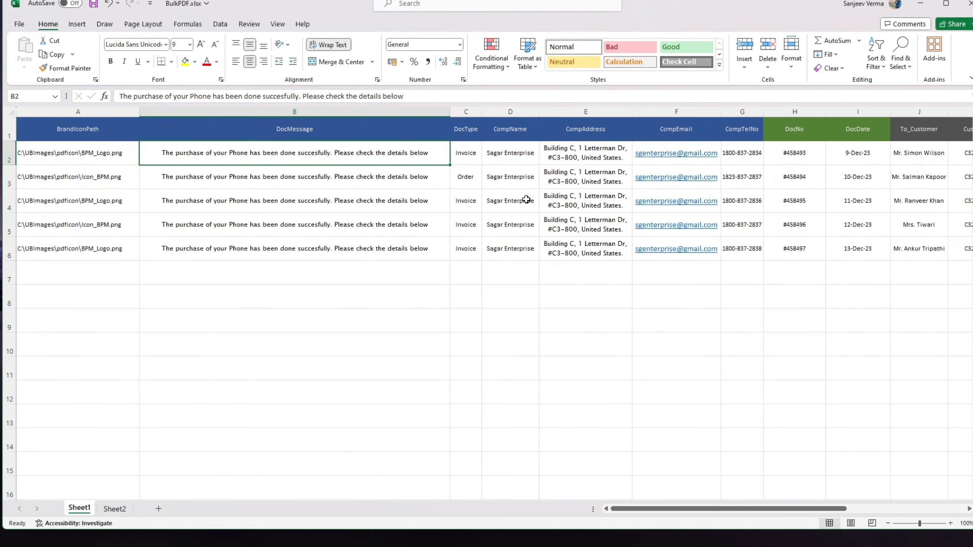
left_click(470, 157)
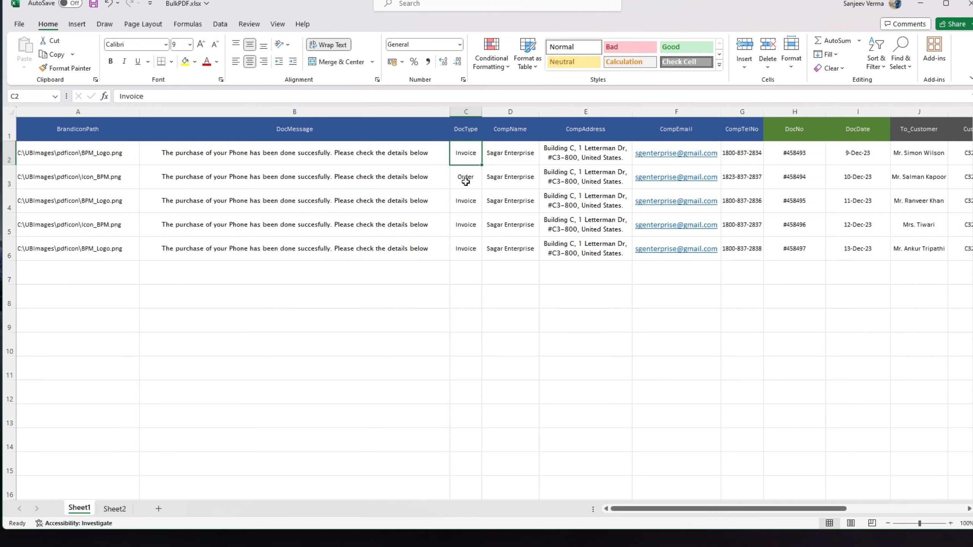
left_click(506, 158)
left_click_drag(521, 131, 736, 257)
left_click_drag(766, 509, 793, 515)
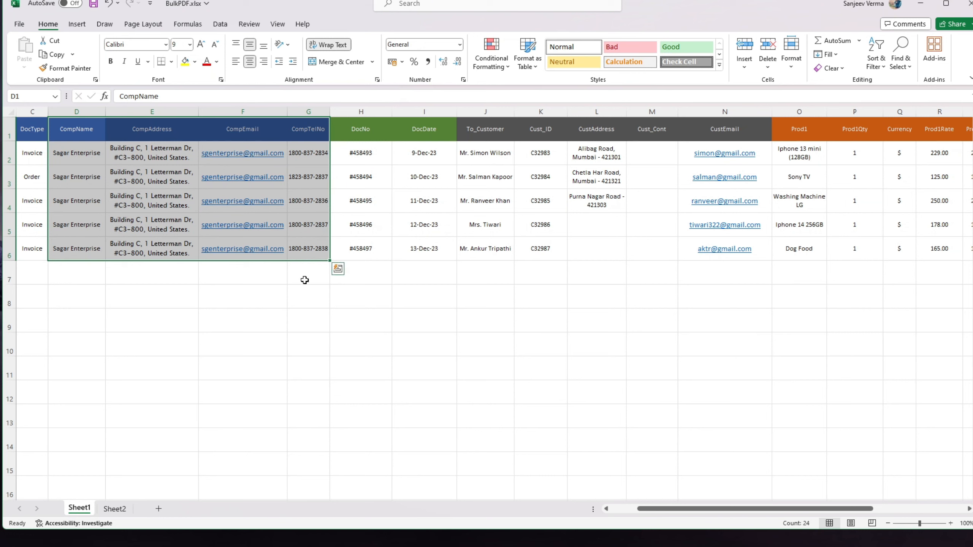
left_click(83, 162)
left_click(79, 176)
left_click(70, 209)
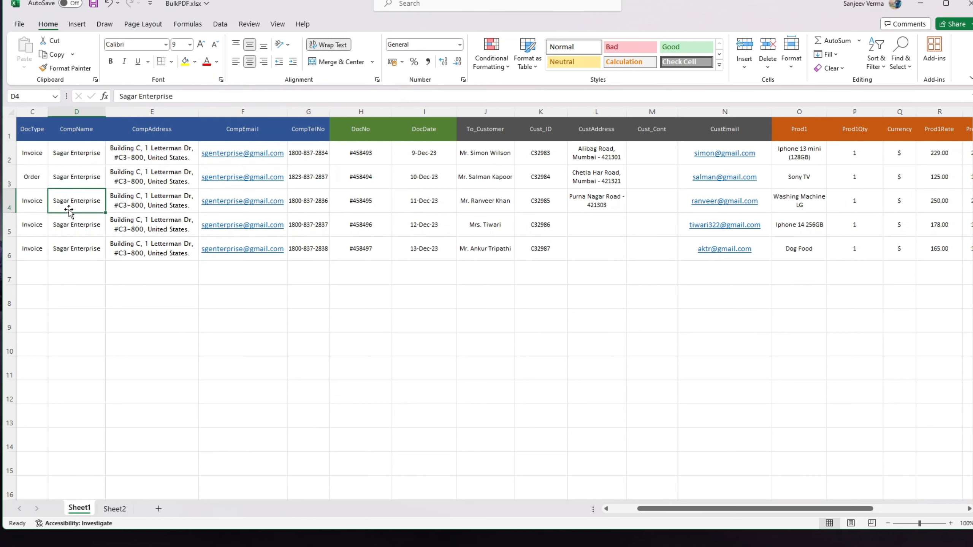
left_click(64, 235)
left_click(175, 153)
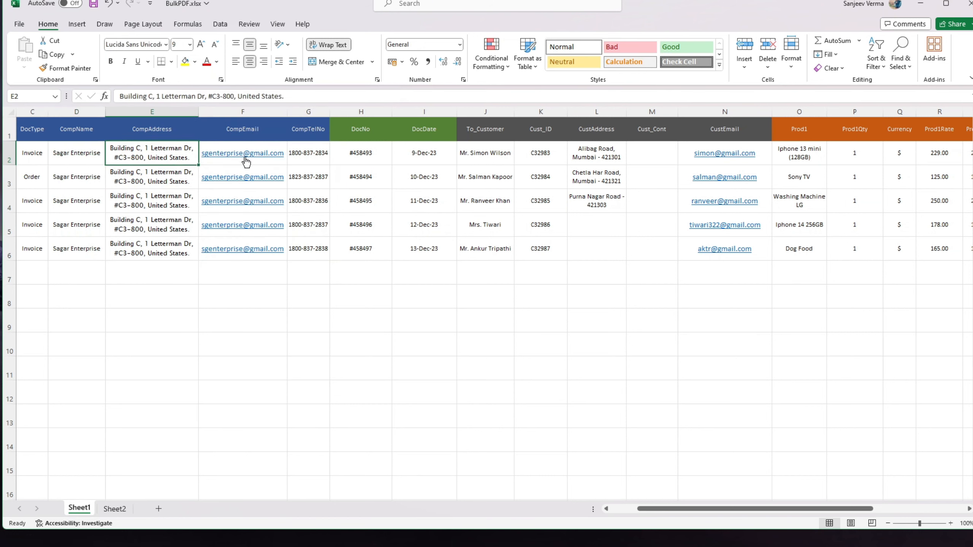
left_click(311, 168)
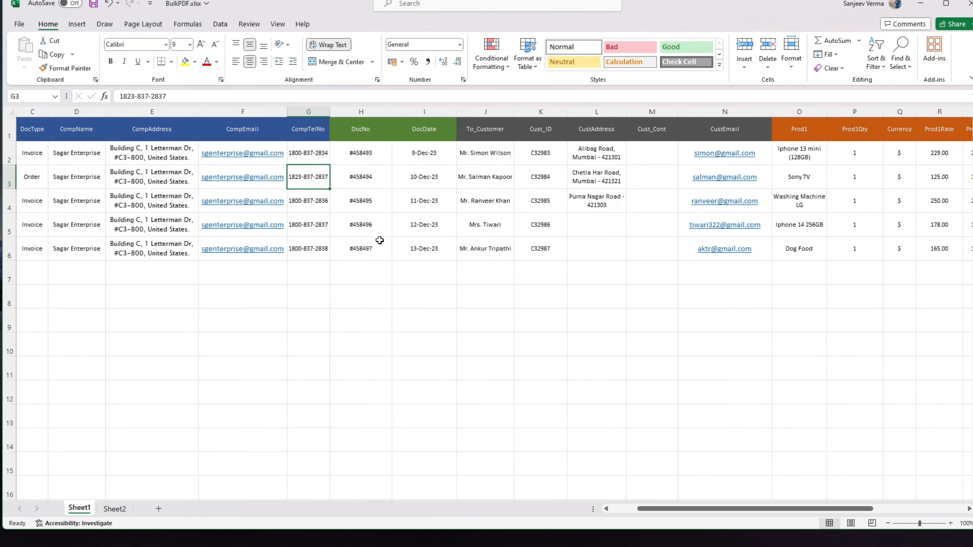
Step: Examine the DocNo and DocDate values for invoice and order rows, plus the customer columns from To_Customer to CustEmail
left_click_drag(363, 130, 414, 226)
left_click(40, 159)
left_click(369, 147)
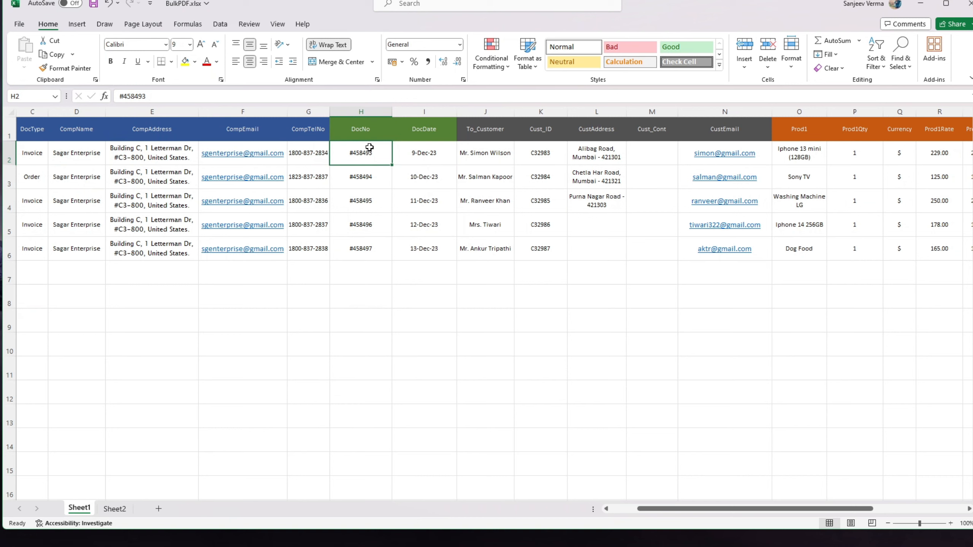
left_click(24, 181)
left_click(360, 178)
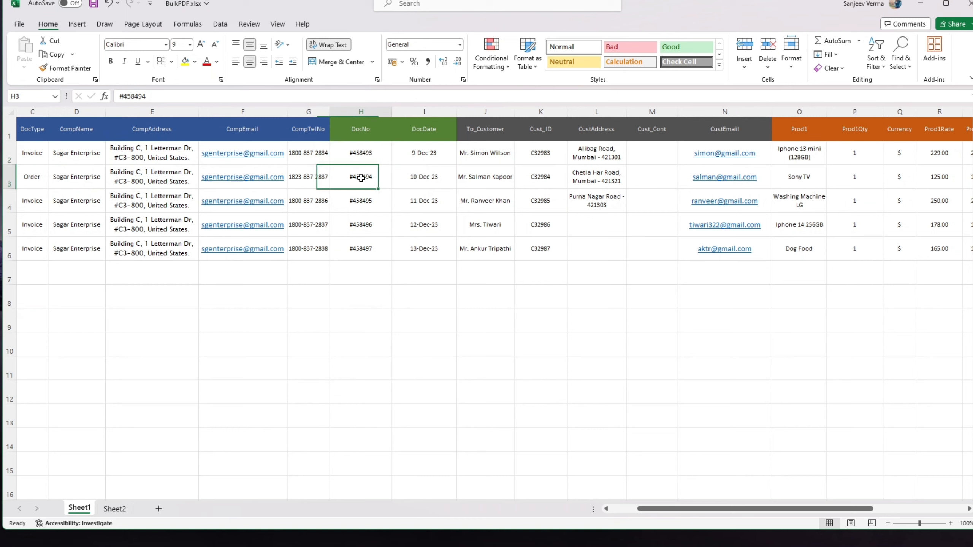
left_click(46, 155)
left_click(441, 158)
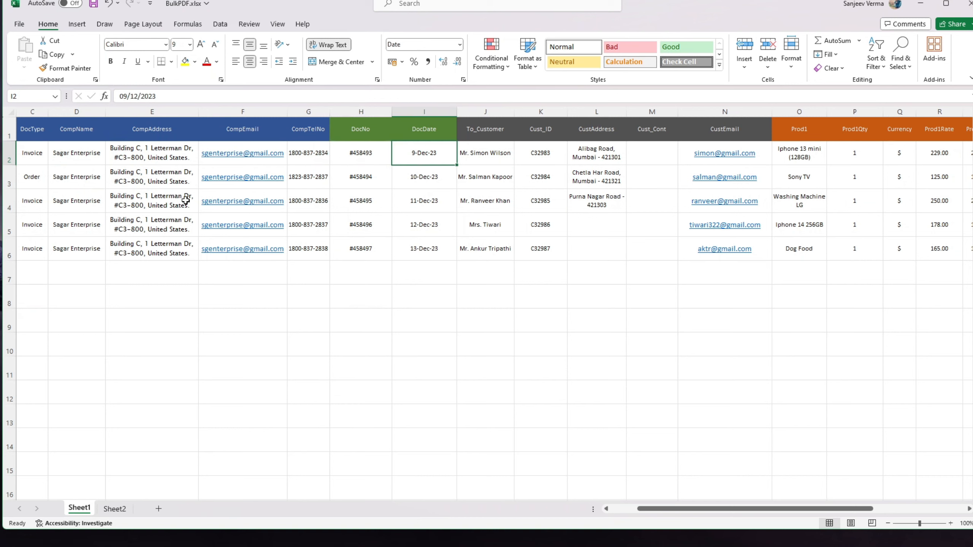
left_click(35, 181)
left_click(434, 180)
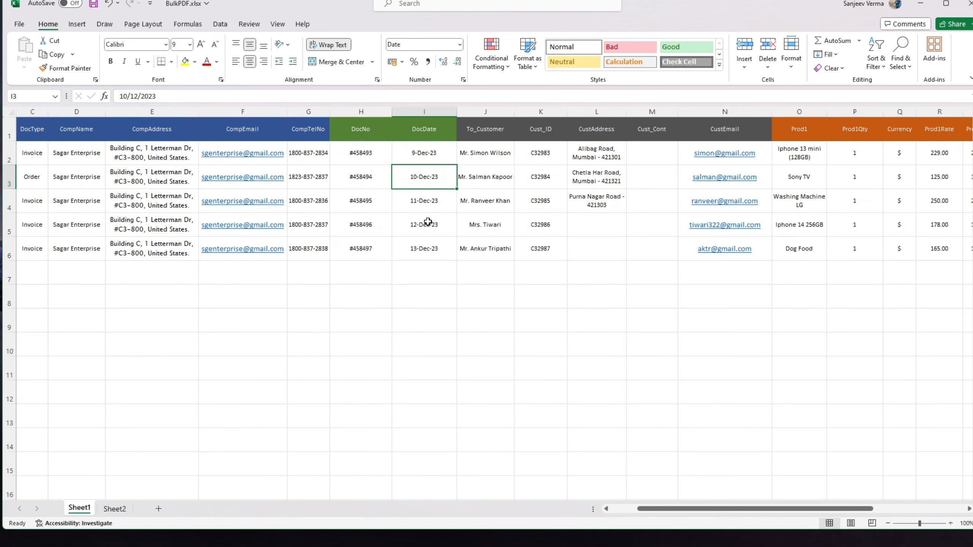
left_click_drag(485, 129, 724, 251)
left_click_drag(738, 511, 841, 504)
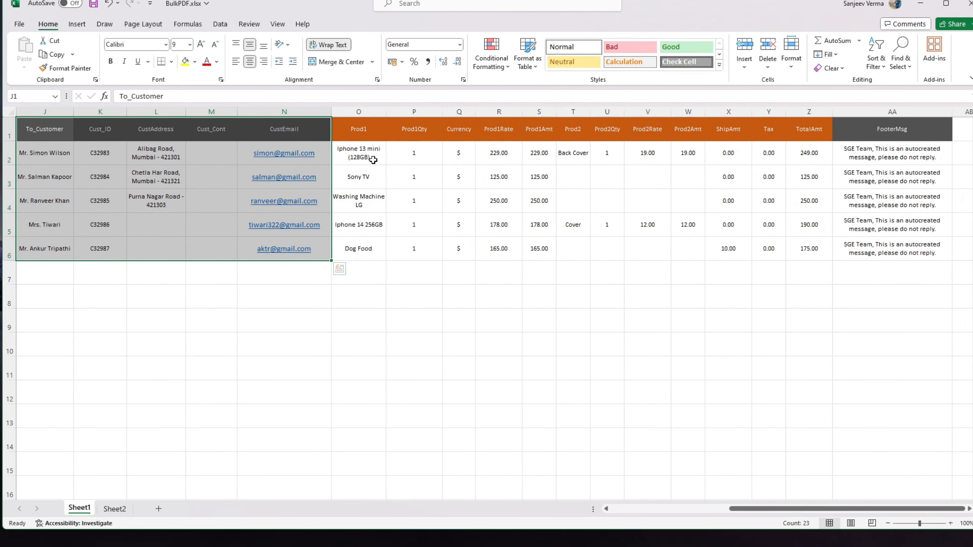
Step: Examine the Prod1 and Prod2 item, quantity, rate and amount columns, comparing rows with one product and rows with two
left_click_drag(360, 129, 540, 242)
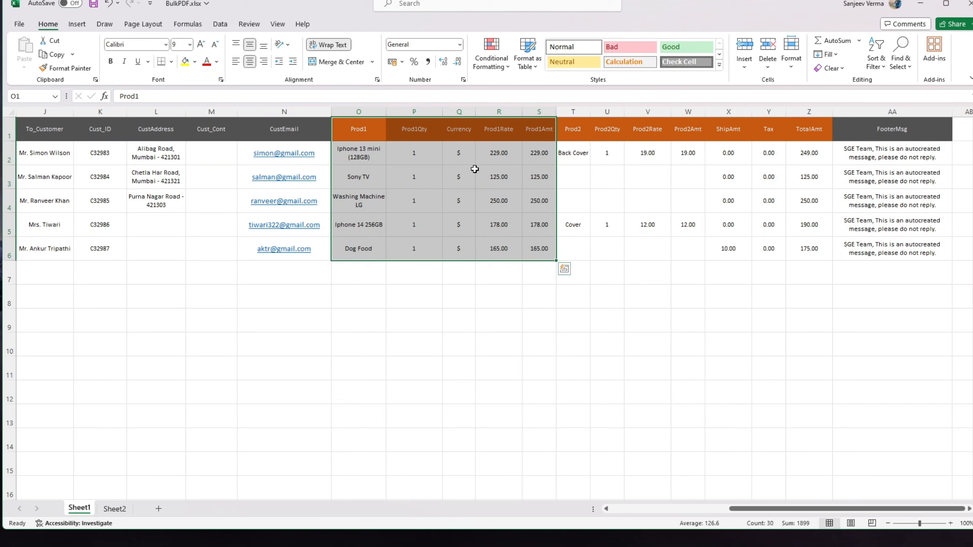
left_click_drag(360, 139, 540, 155)
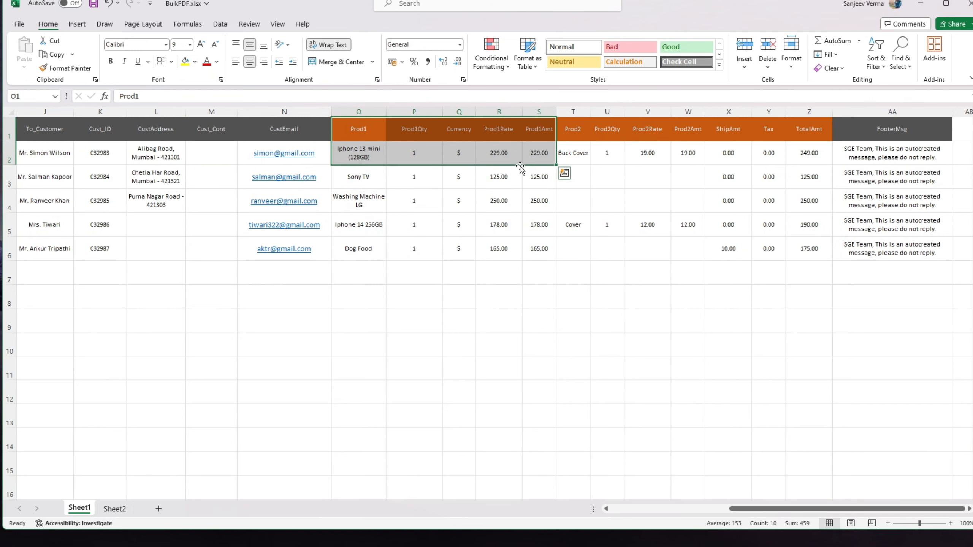
left_click(366, 158)
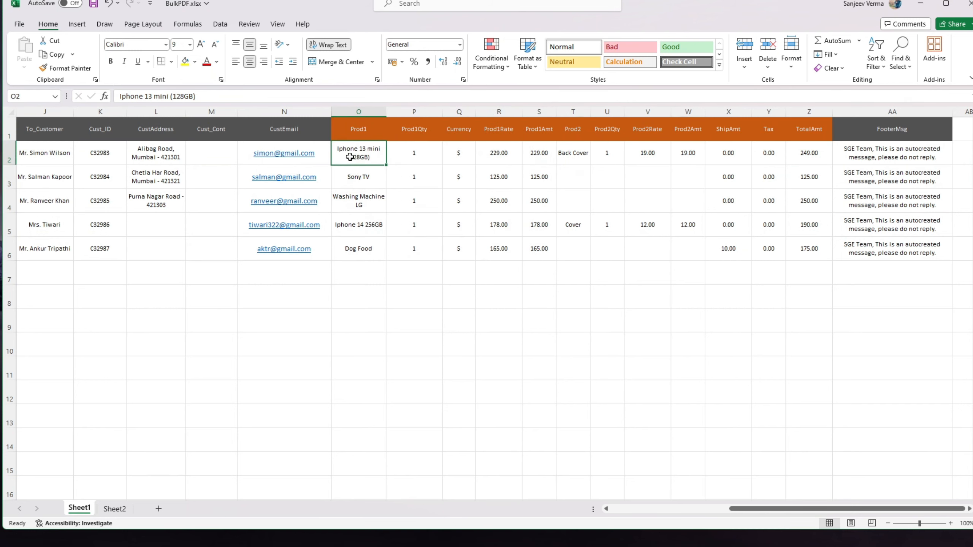
left_click_drag(350, 157, 688, 154)
left_click(573, 153)
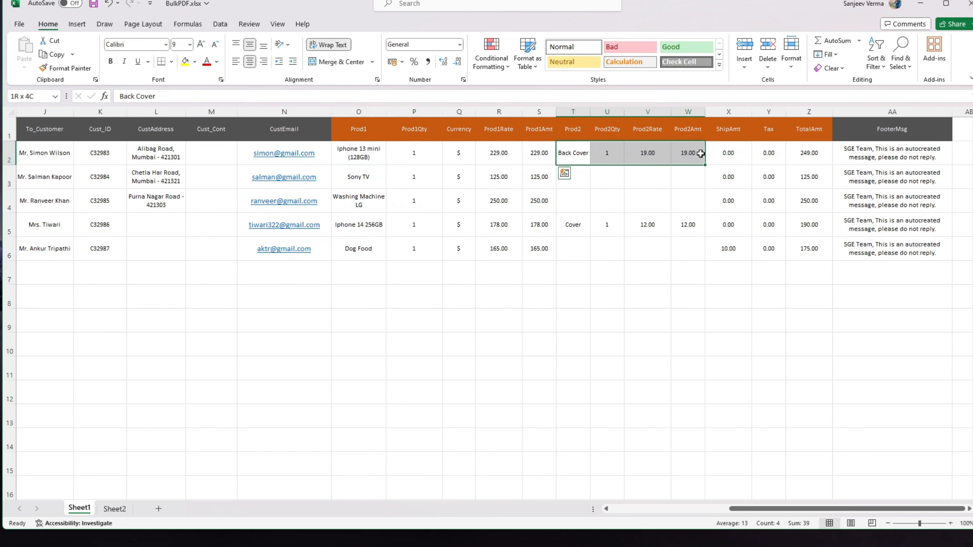
left_click_drag(361, 180, 686, 181)
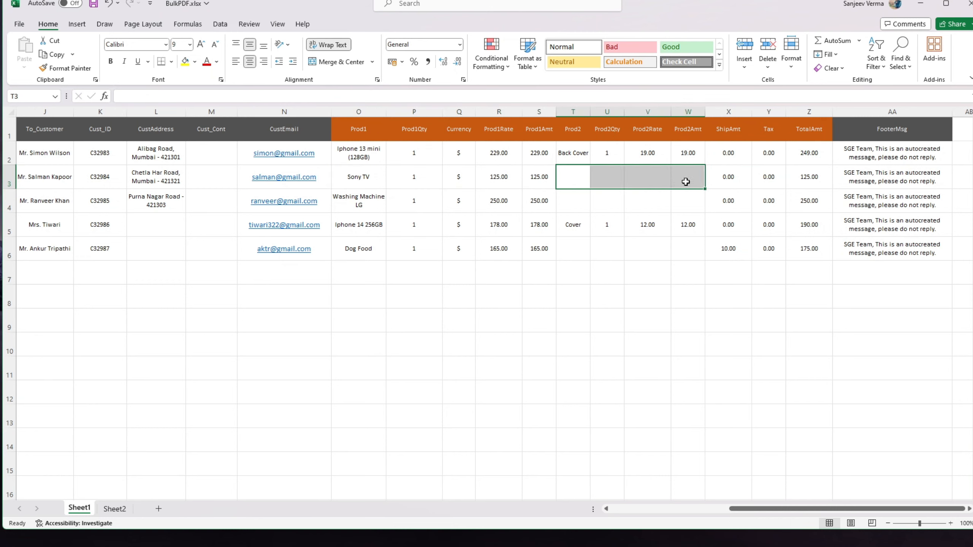
left_click_drag(377, 201, 539, 202)
left_click_drag(376, 226, 701, 230)
left_click_drag(381, 131, 541, 237)
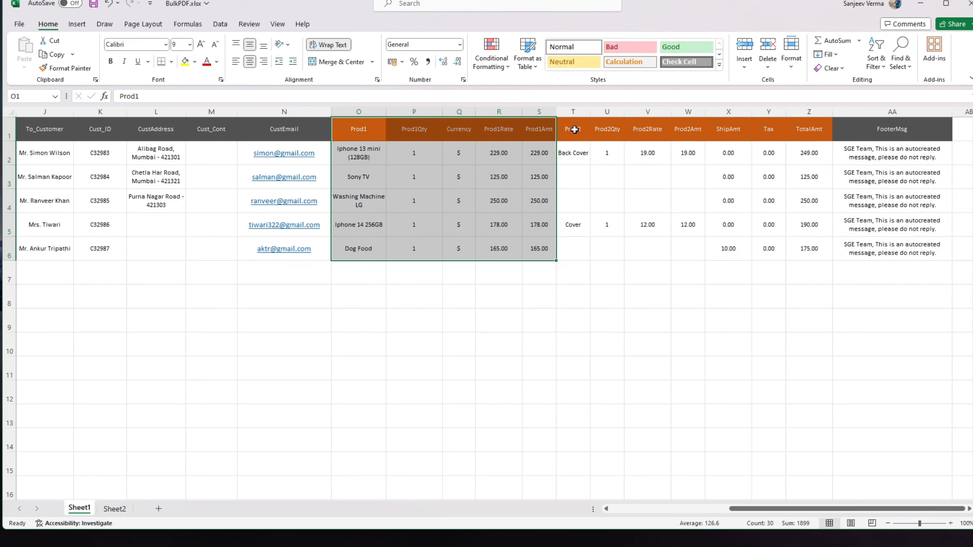
left_click_drag(572, 126, 689, 250)
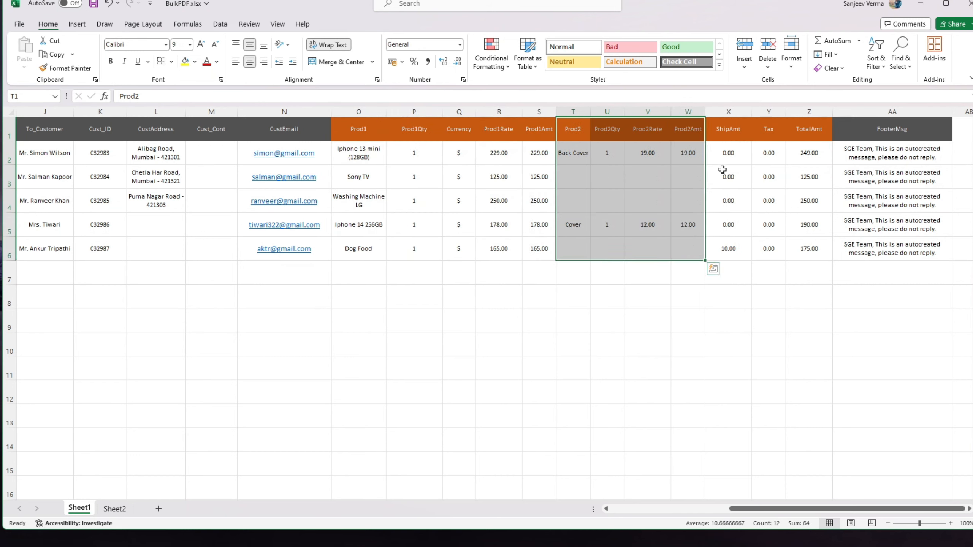
Step: Examine the ShipAmt, Tax, TotalAmt and FooterMsg columns, and return to the first columns of the sheet
left_click_drag(728, 129, 819, 153)
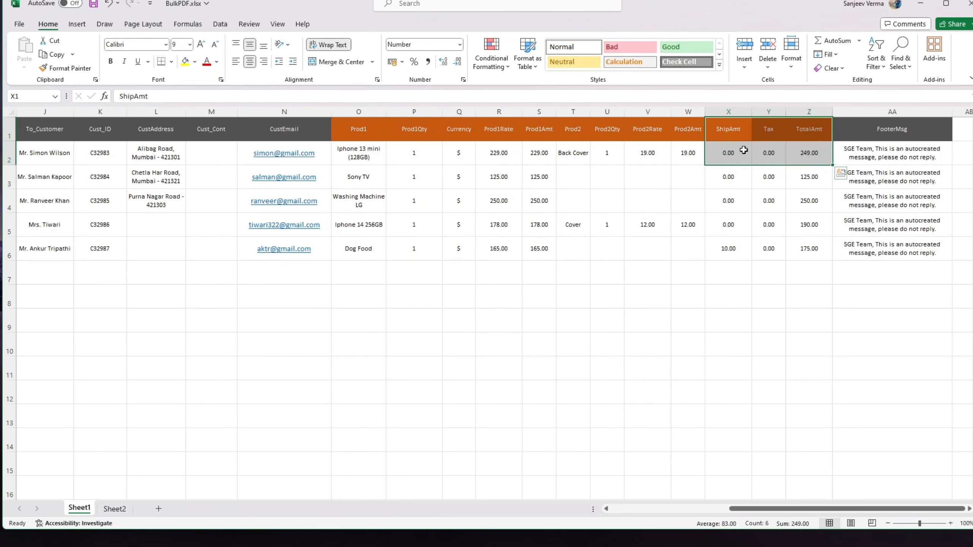
left_click(742, 153)
left_click(774, 153)
left_click(808, 152)
left_click(865, 149)
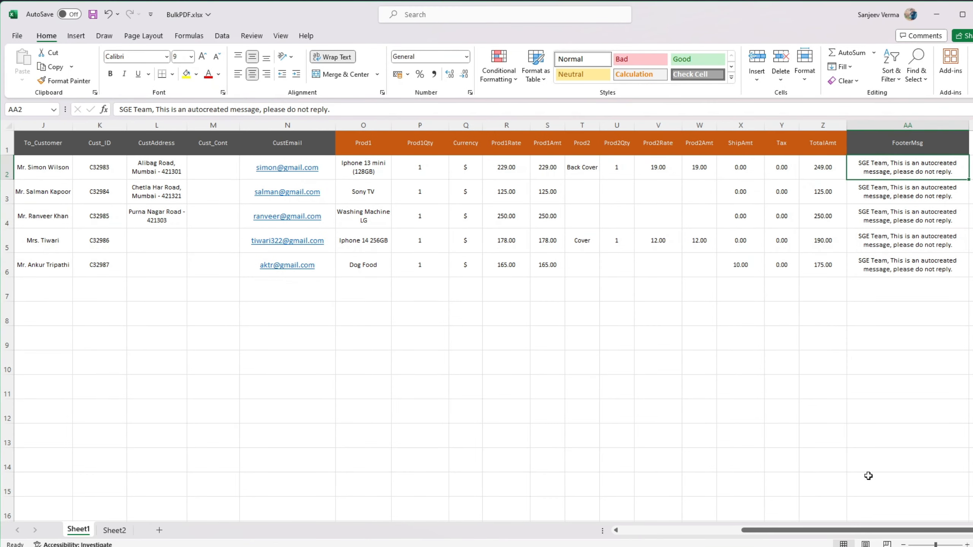
left_click_drag(836, 530, 637, 530)
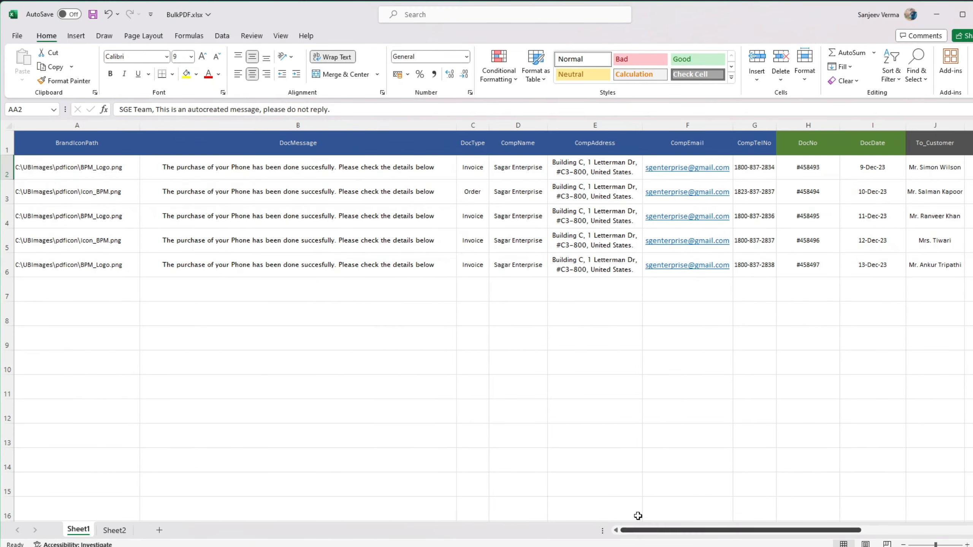
Step: Save a copy of the workbook to the Desktop as BulkPDF_Format.xlsx
left_click(17, 35)
left_click(35, 200)
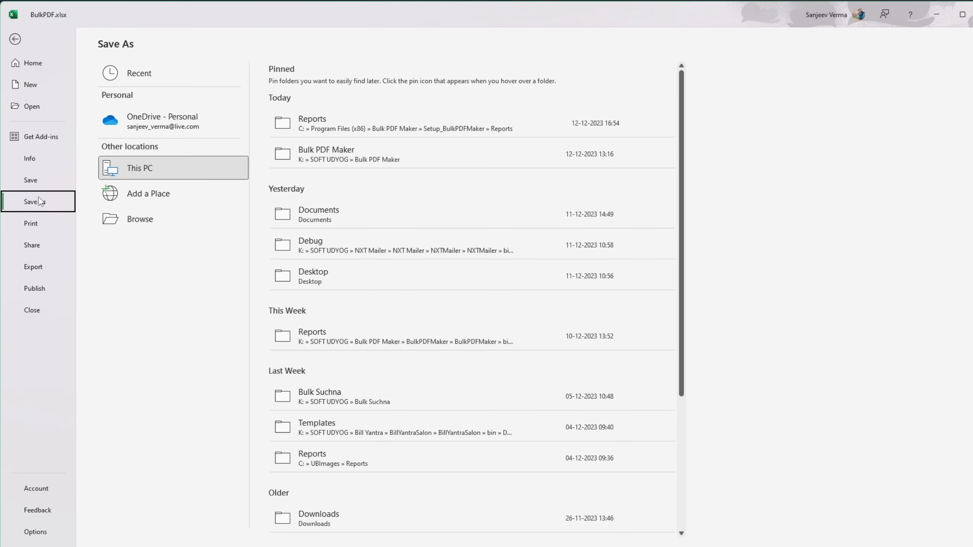
double_click(148, 169)
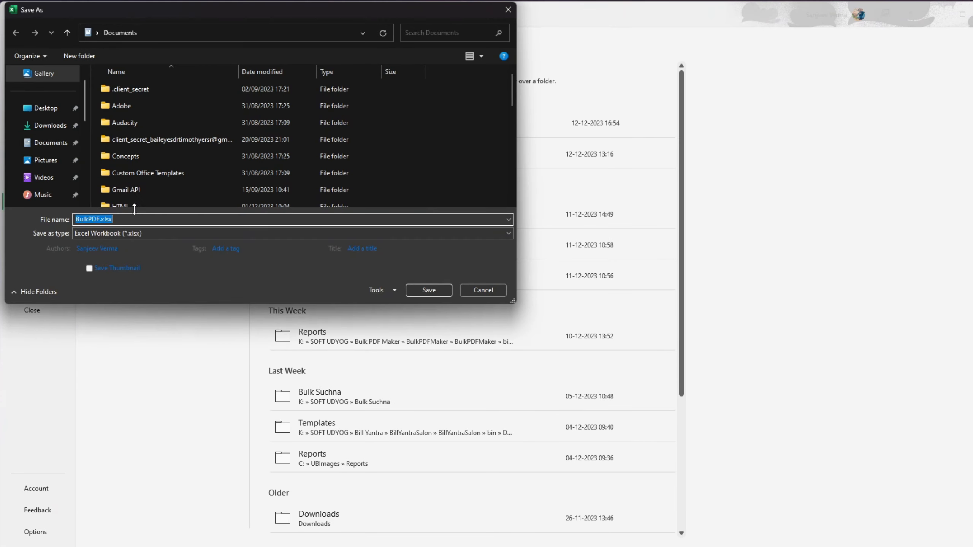
left_click(44, 110)
left_click(100, 219)
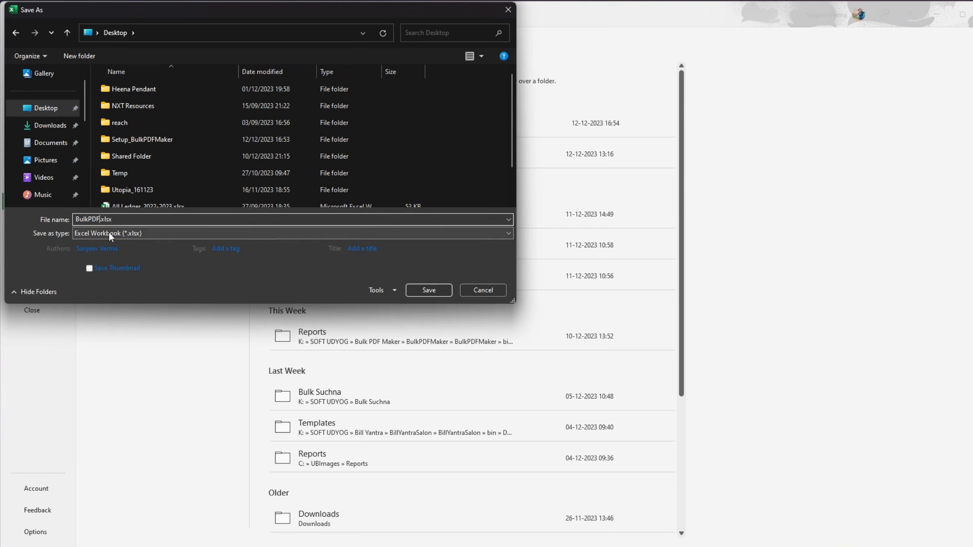
type("_Format")
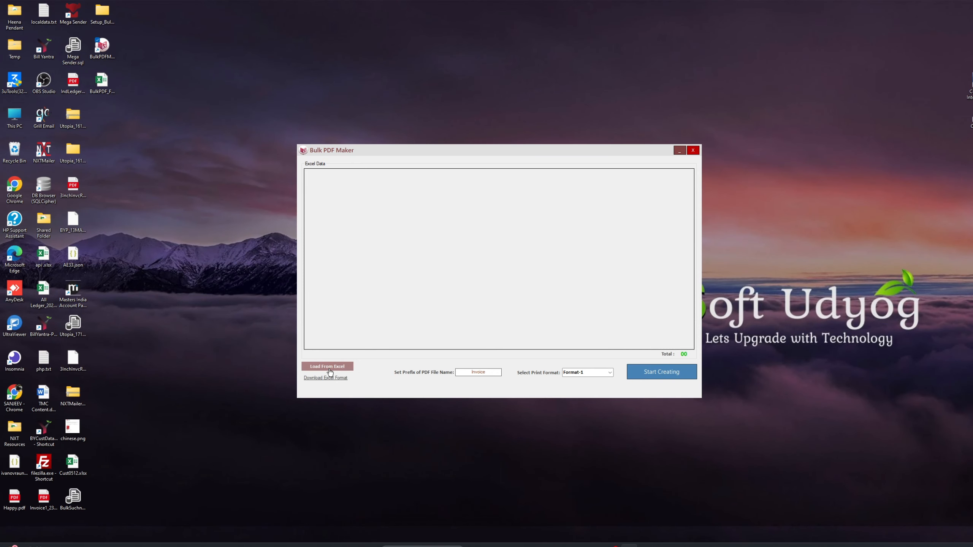
Step: Switch to Bulk PDF Maker and load the Excel data from BulkPDF_Format.xlsx on the Desktop
left_click(327, 366)
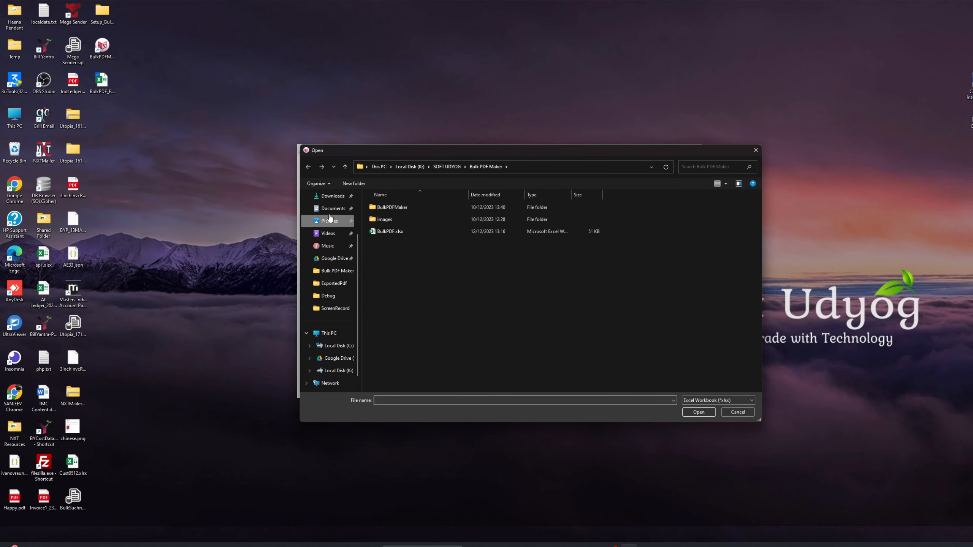
left_click(332, 197)
scroll(332, 215, "up", 3)
left_click(329, 235)
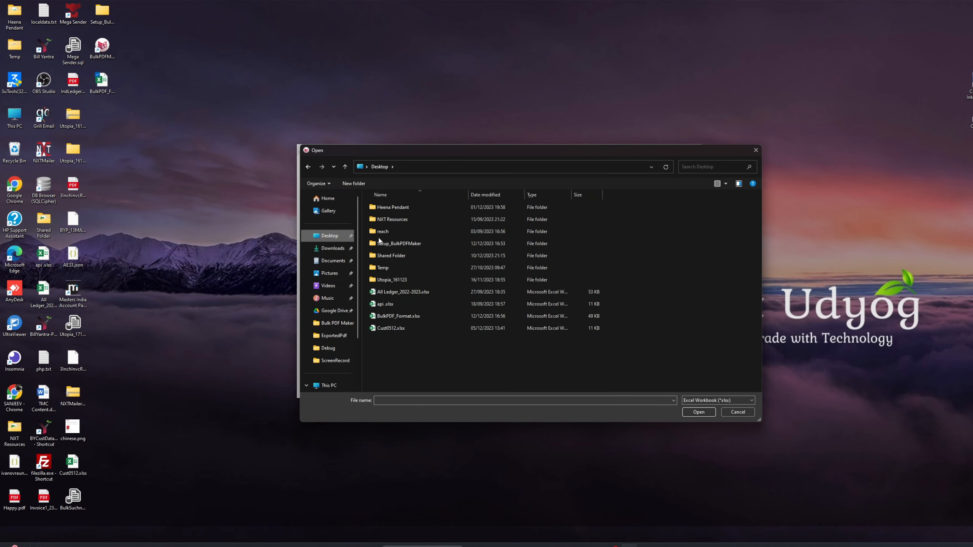
left_click(405, 318)
double_click(405, 318)
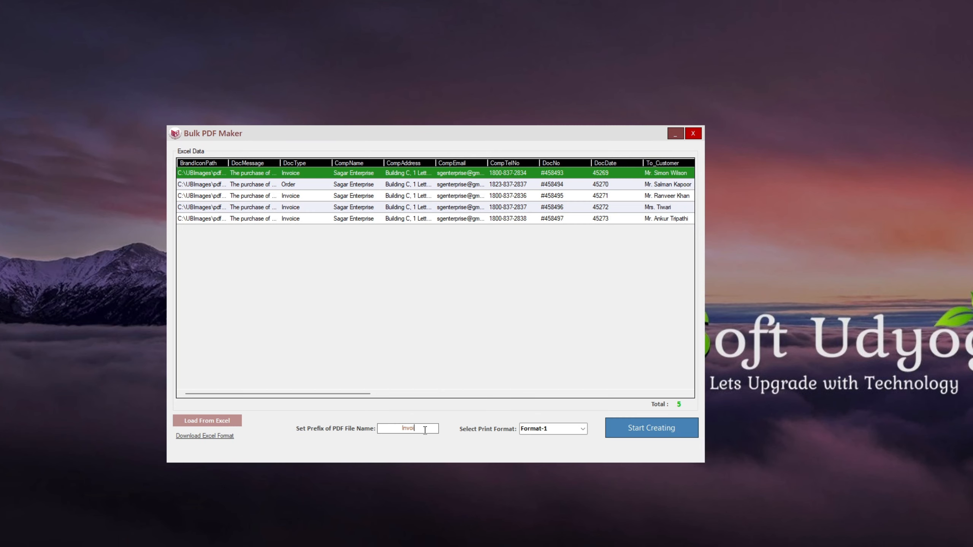
Step: Set the PDF file name prefix to InvDoc, keep print format Format-1, create the PDFs, and open the ExportedPdf folder
type("c")
left_click(584, 430)
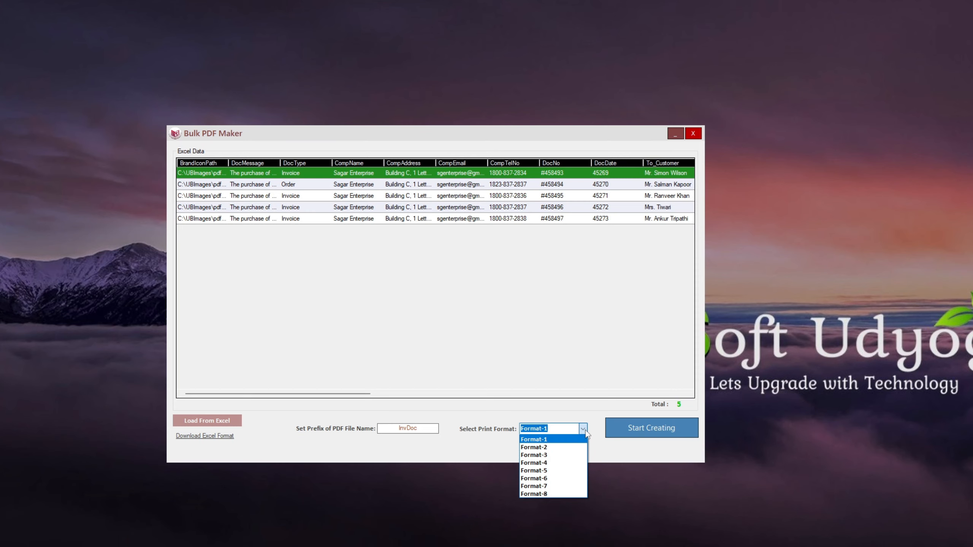
left_click(584, 430)
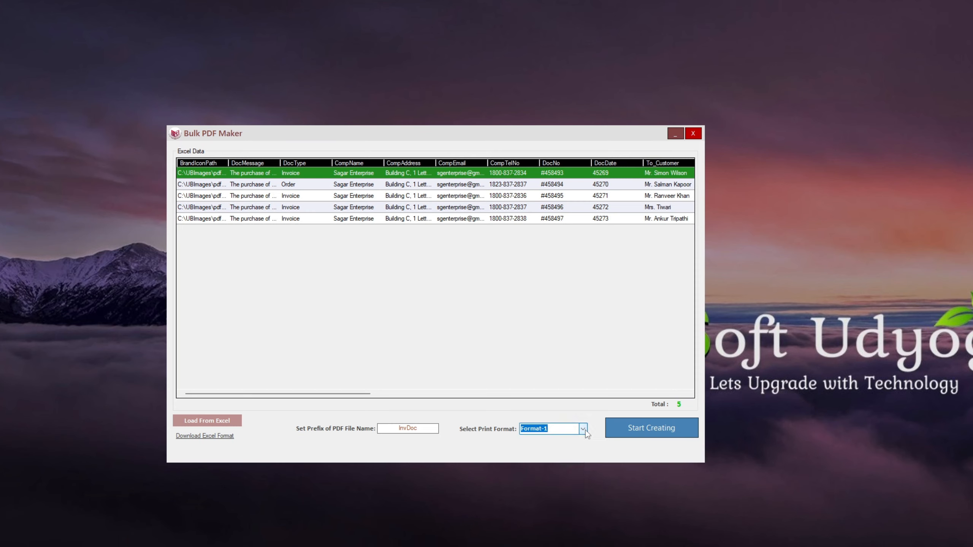
left_click(583, 430)
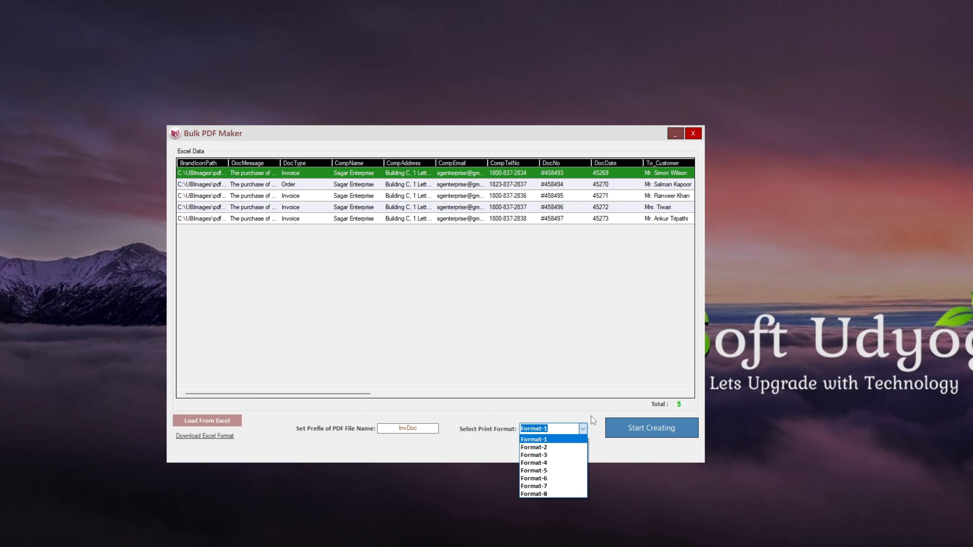
left_click(586, 430)
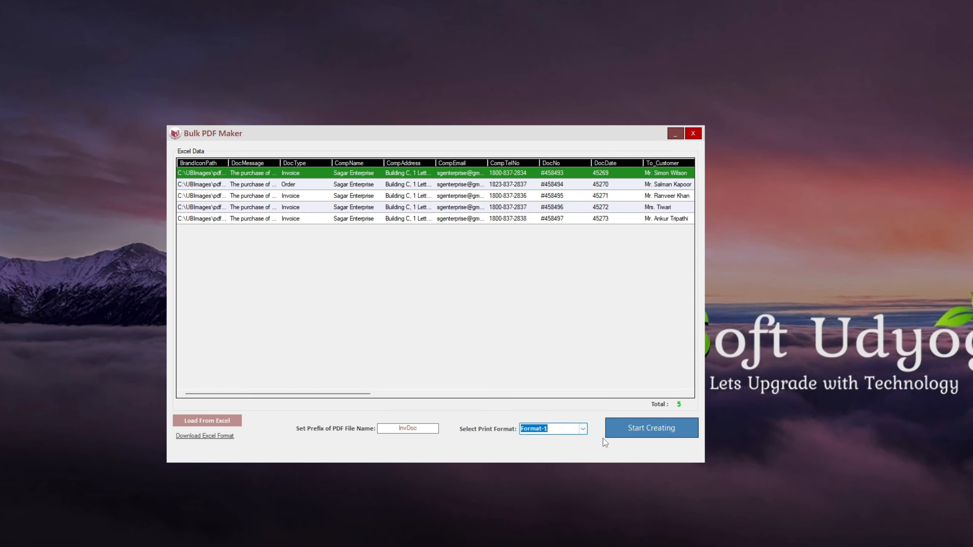
left_click(651, 433)
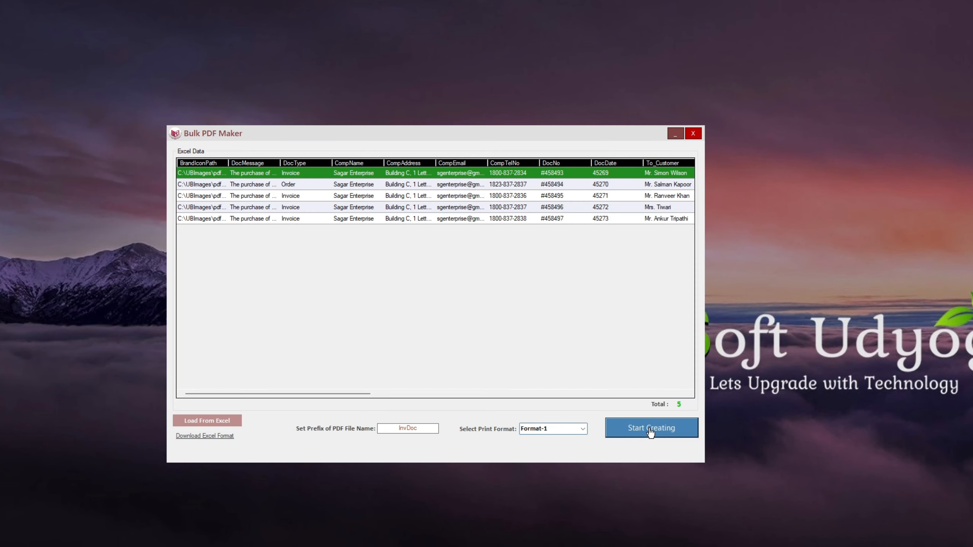
left_click(457, 331)
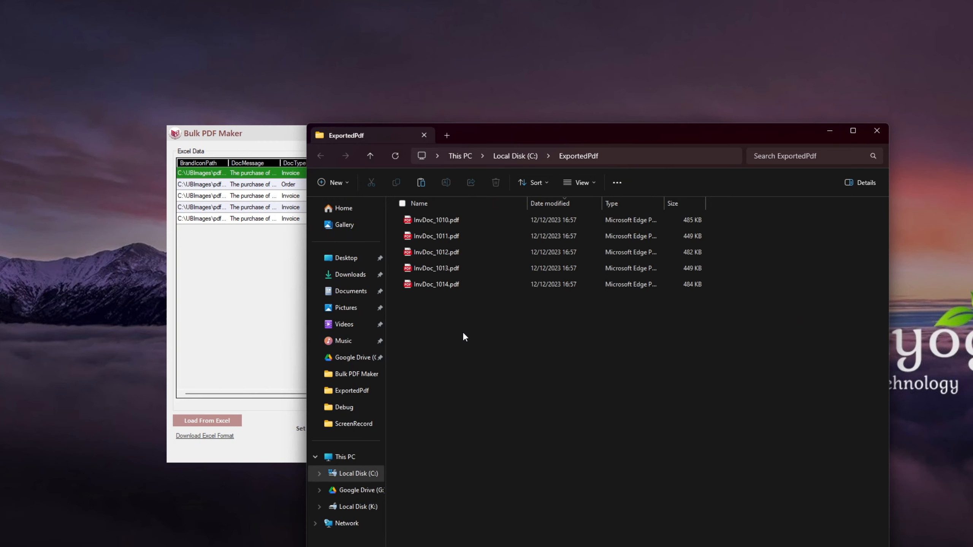
Step: Open InvDoc_1010.pdf from the ExportedPdf folder and the BulkPDF_Format.xlsx workbook from the Desktop
left_click(435, 219)
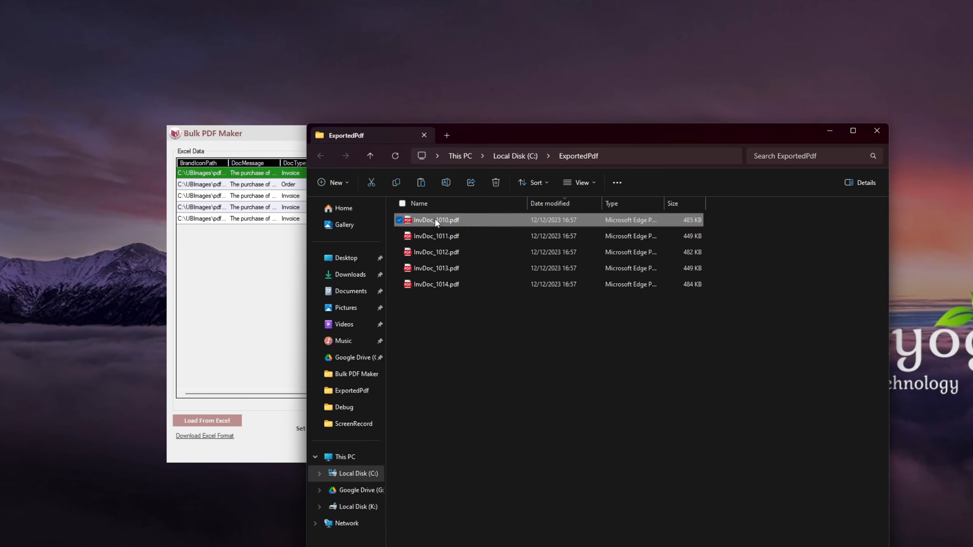
double_click(435, 219)
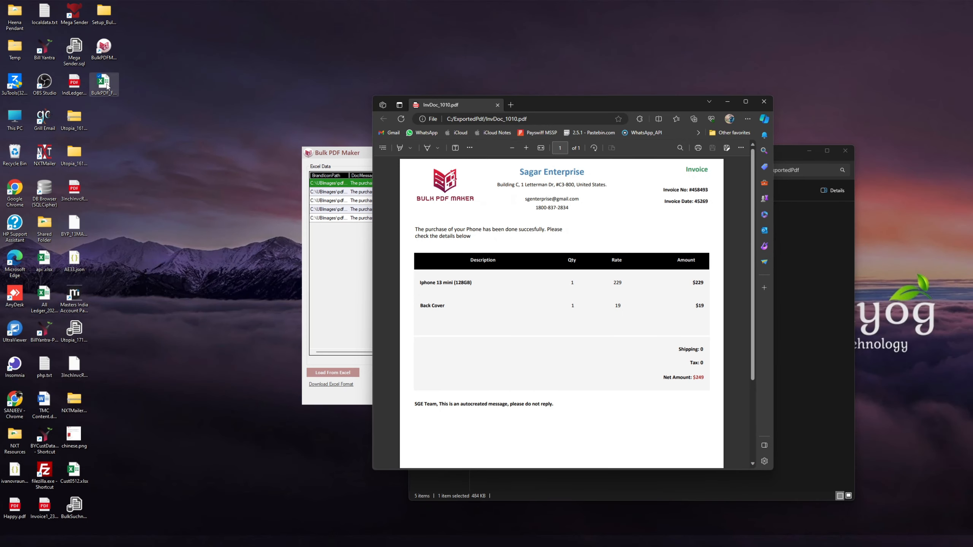
double_click(104, 83)
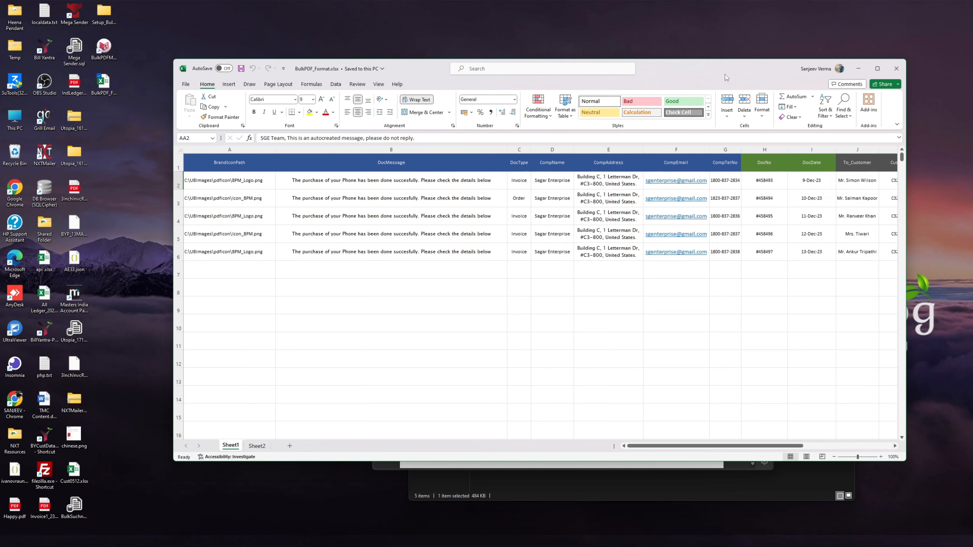
Step: Arrange the workbook and the InvDoc_1010.pdf window side by side, narrowing the workbook so both are readable
left_click(580, 464)
left_click_drag(532, 102, 696, 84)
left_click(257, 185)
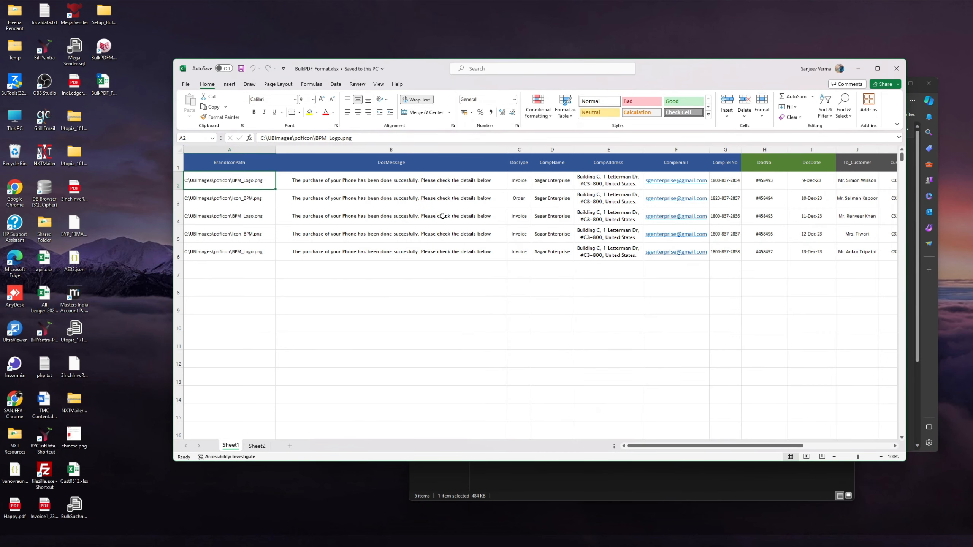
key("super")
left_click(832, 266)
left_click(895, 307)
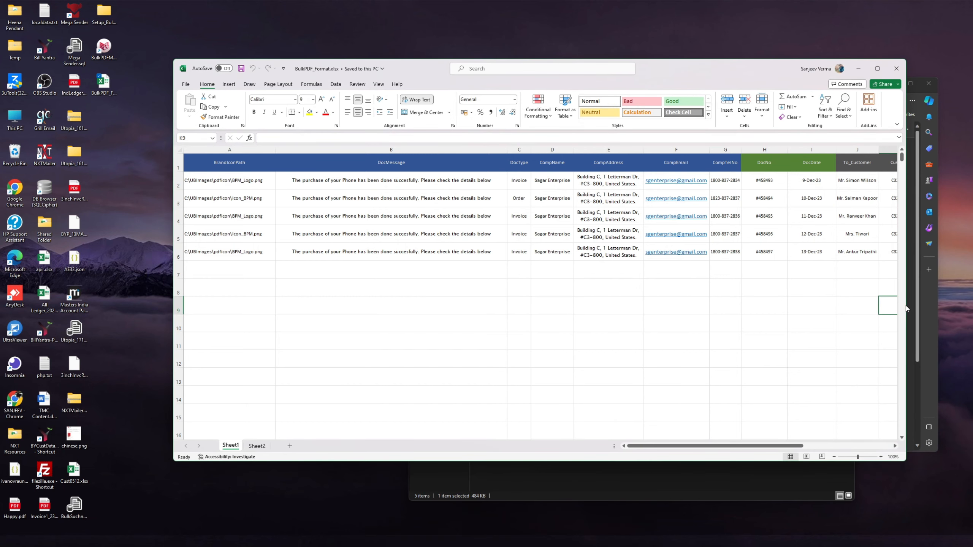
left_click_drag(906, 307, 598, 290)
left_click_drag(410, 69, 340, 69)
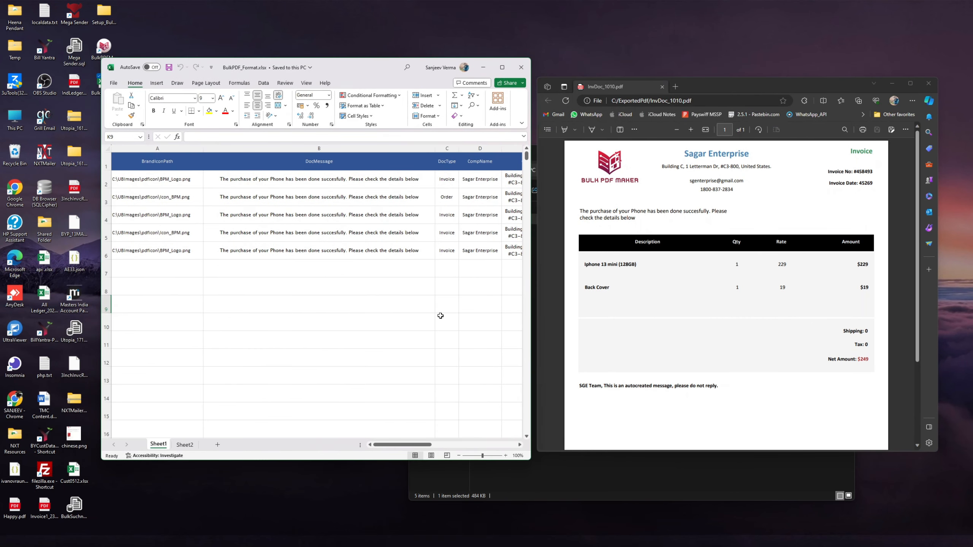
Step: Compare the first row's DocMessage and DocType cells with the message and document heading in InvDoc_1010.pdf
left_click(614, 206)
left_click(283, 185)
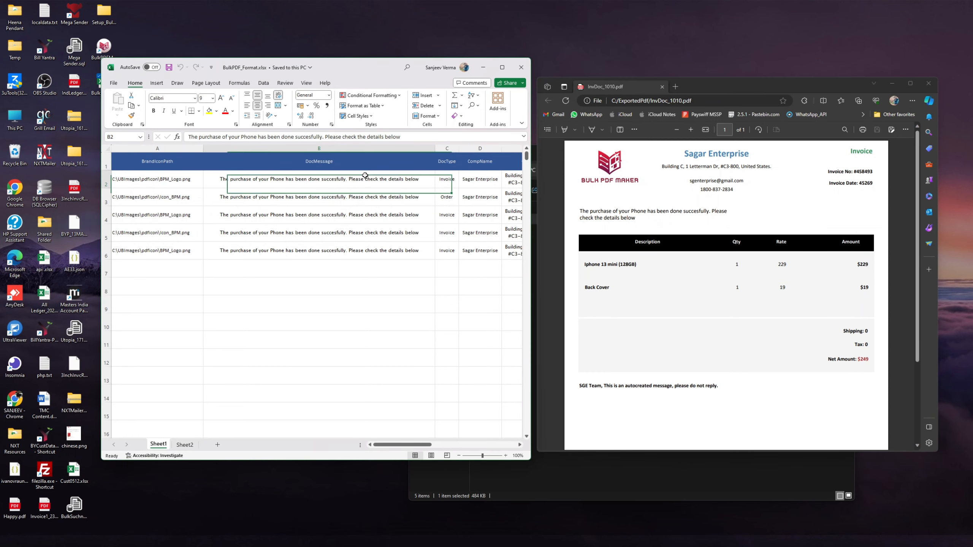
left_click_drag(581, 212, 636, 219)
left_click(448, 182)
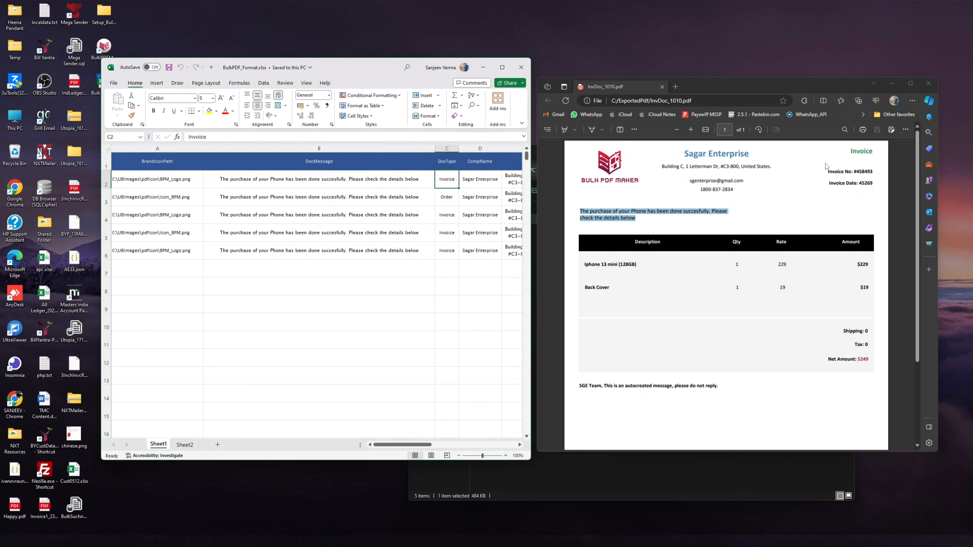
left_click_drag(848, 154, 871, 151)
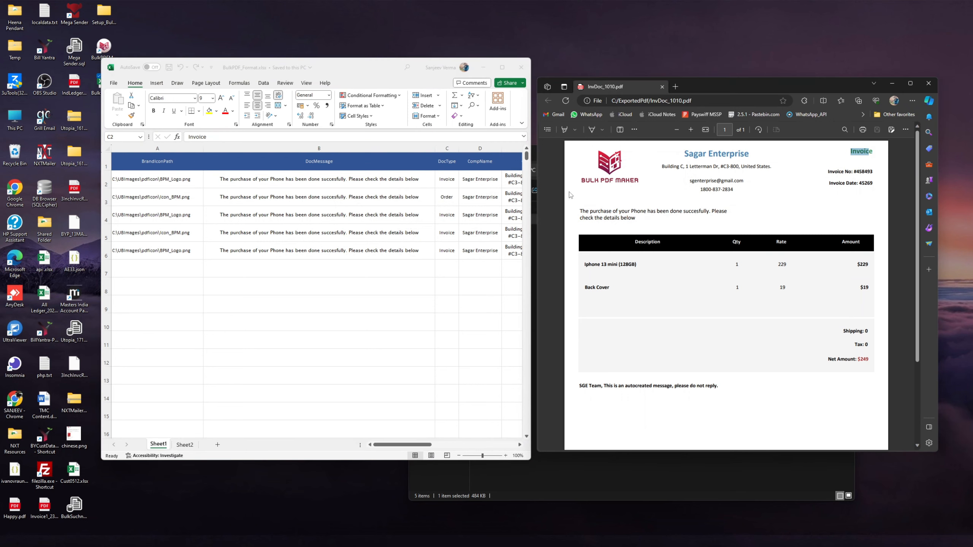
Step: Compare the first row's DocNo and DocDate columns with the invoice number and invoice date in the PDF
left_click(424, 448)
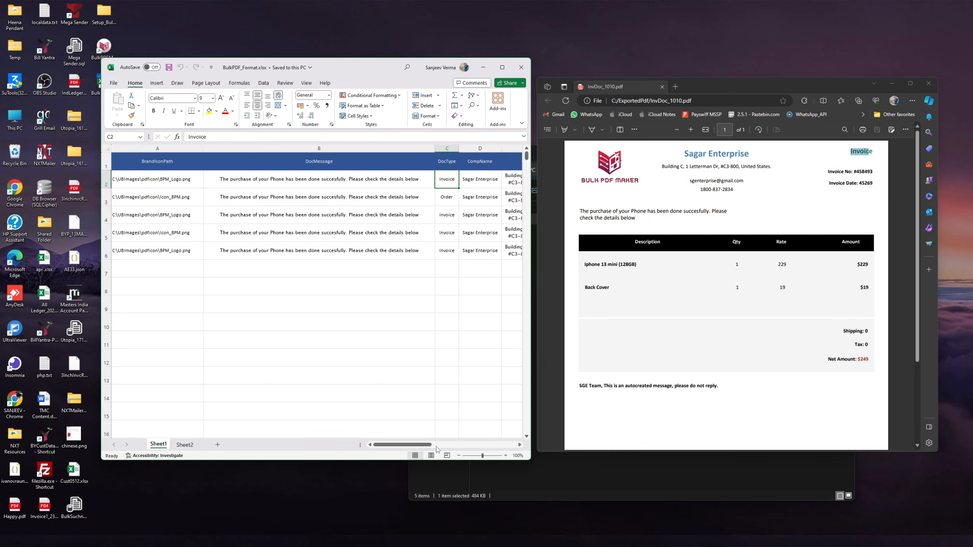
mouse_move(437, 449)
left_mouse_down()
mouse_move(456, 450)
mouse_move(428, 450)
left_mouse_up()
left_click(344, 181)
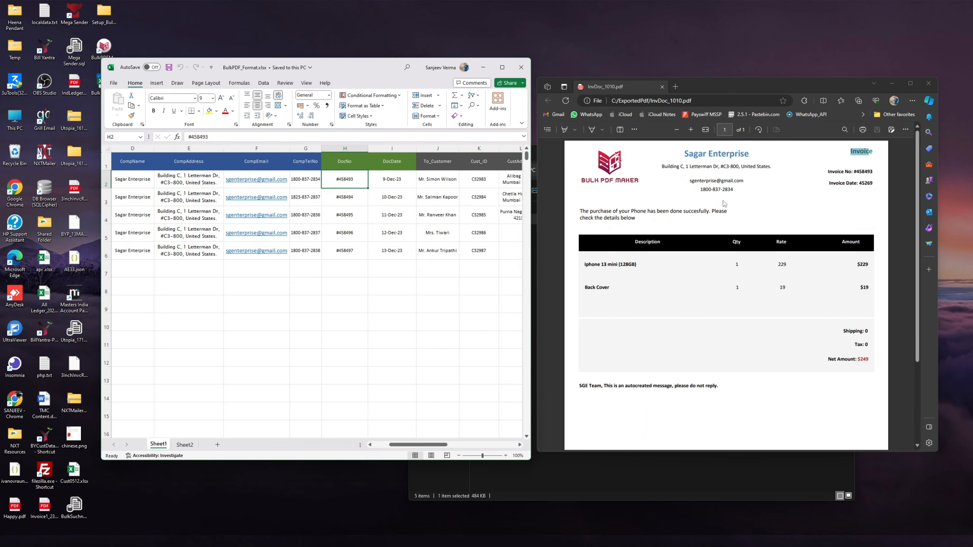
left_click(856, 164)
left_click_drag(854, 172, 869, 172)
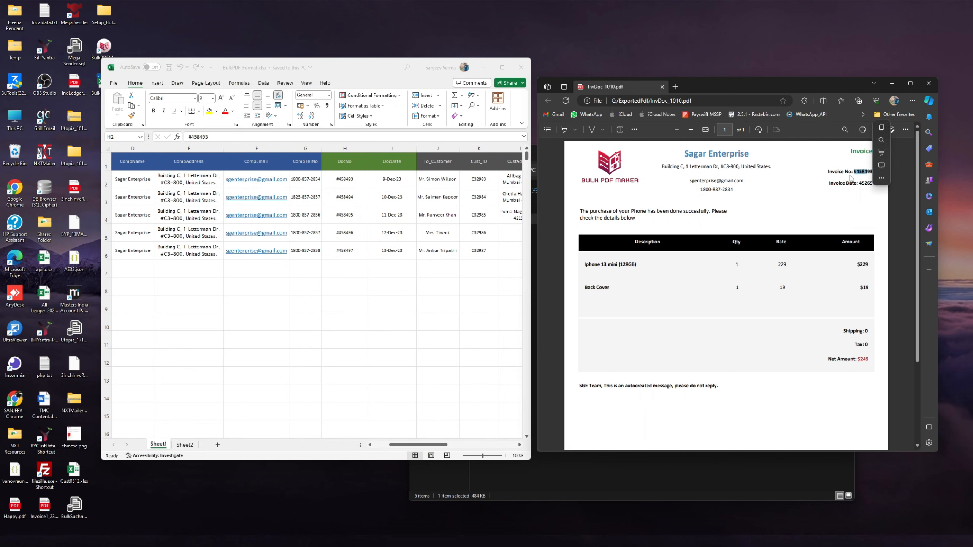
left_click(860, 165)
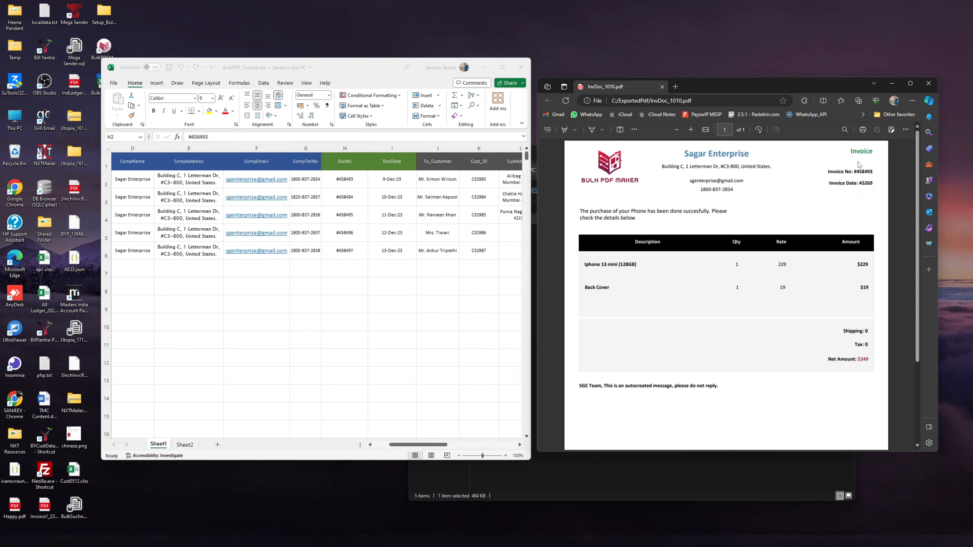
left_click_drag(851, 183, 868, 183)
Step: Examine the first row's Prod1, Prod1Qty and Prod1Rate cells against the first product line of the PDF
left_click(604, 269)
left_click(419, 445)
left_click_drag(422, 445, 460, 447)
left_click(339, 184)
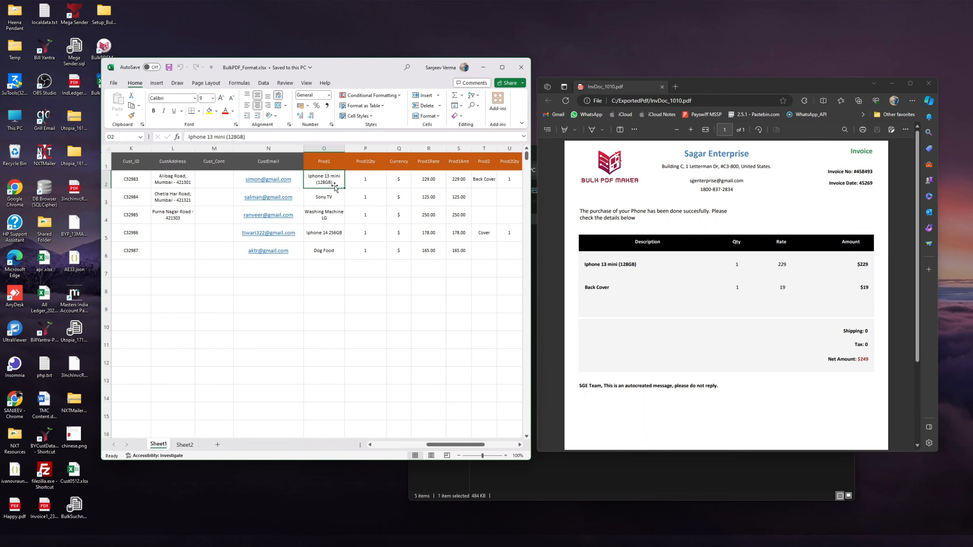
left_click(371, 186)
left_click(434, 181)
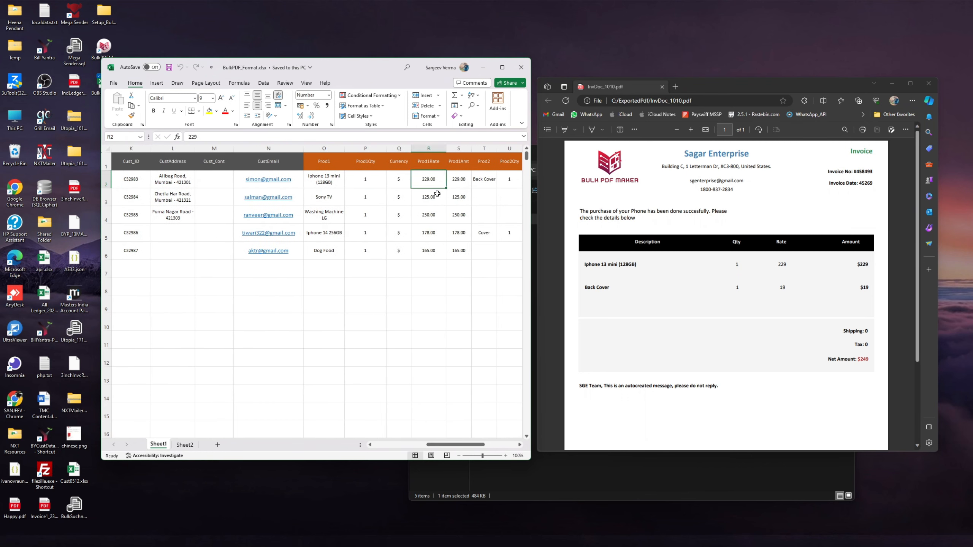
Step: Compare the first row's Prod1 and Prod2 items with the Iphone 13 mini and Back Cover lines in the PDF
left_click_drag(458, 446, 470, 447)
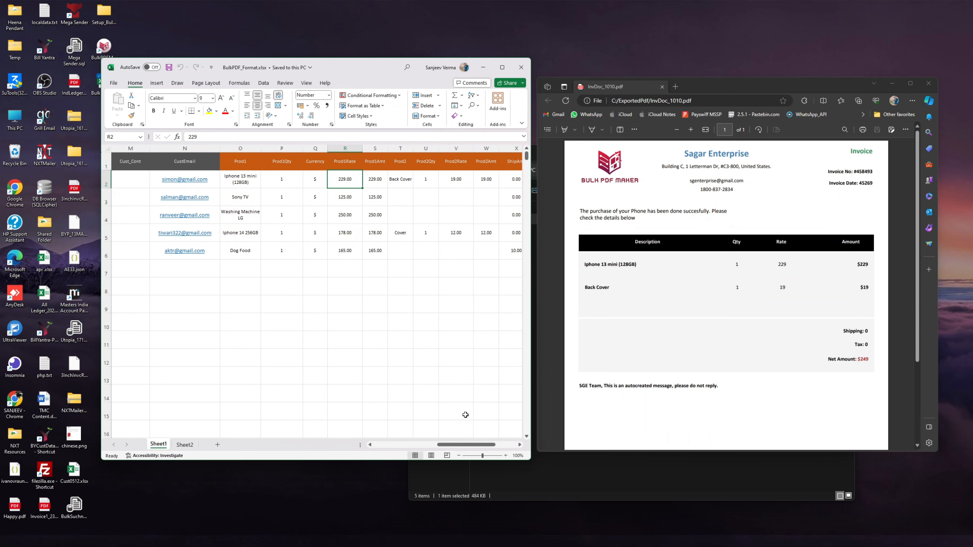
left_click_drag(466, 446, 471, 446)
left_click(358, 182)
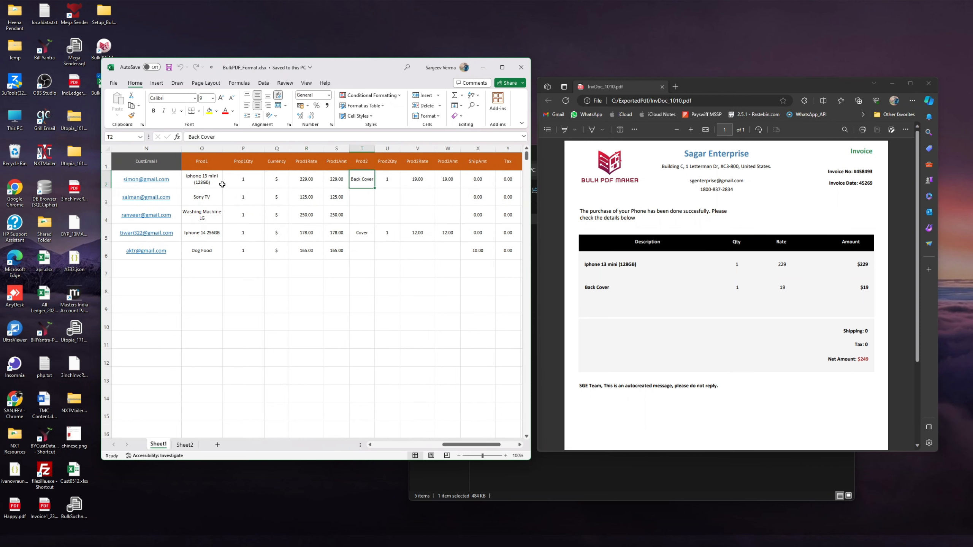
left_click(214, 184)
double_click(591, 264)
double_click(603, 288)
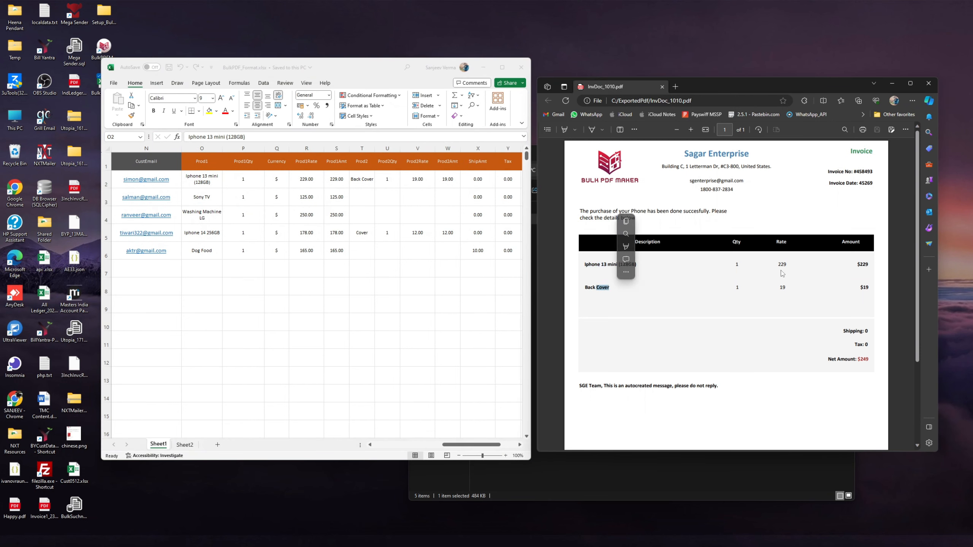
double_click(782, 264)
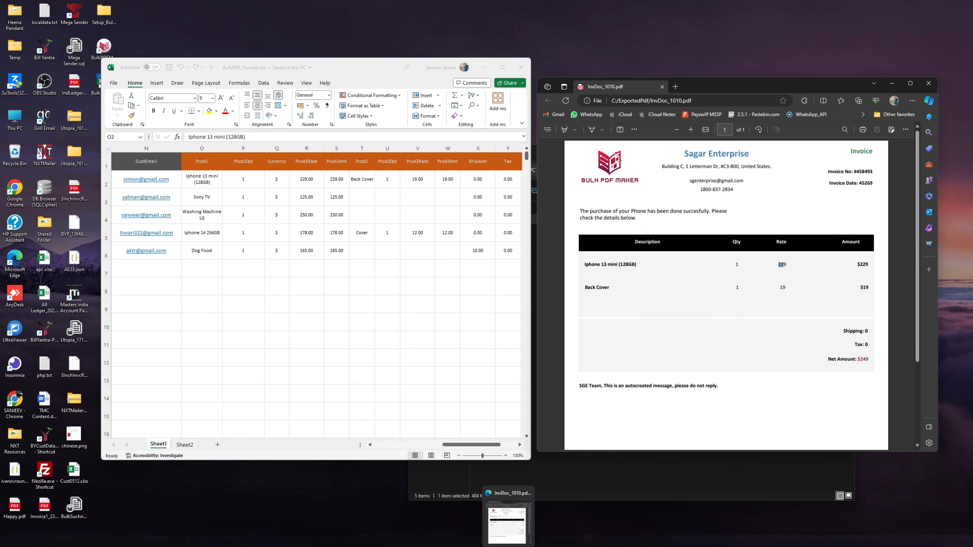
Step: Open InvDoc_1011.pdf from the ExportedPdf folder and compare its Sony TV line with the second data row's Prod1 and Prod2 cells
mouse_move(510, 529)
left_click(590, 532)
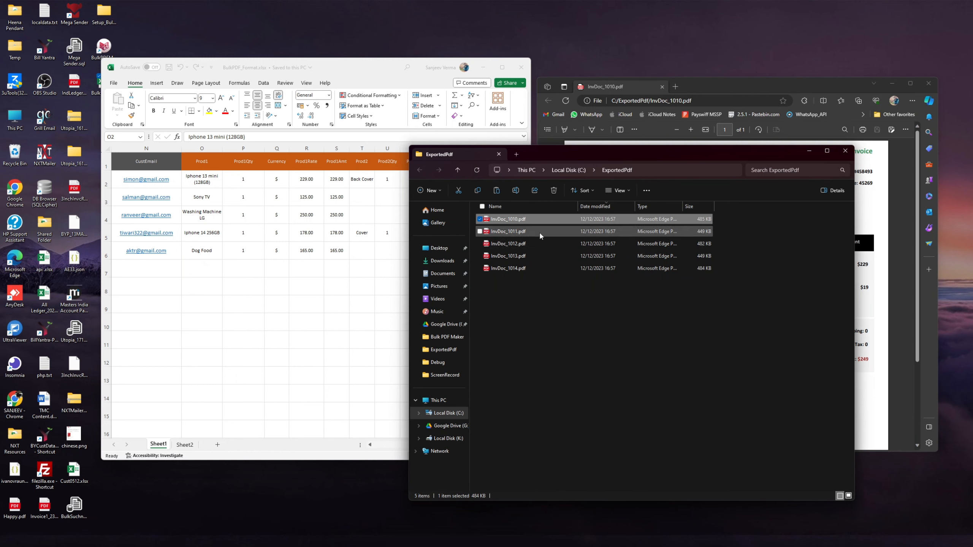
double_click(502, 232)
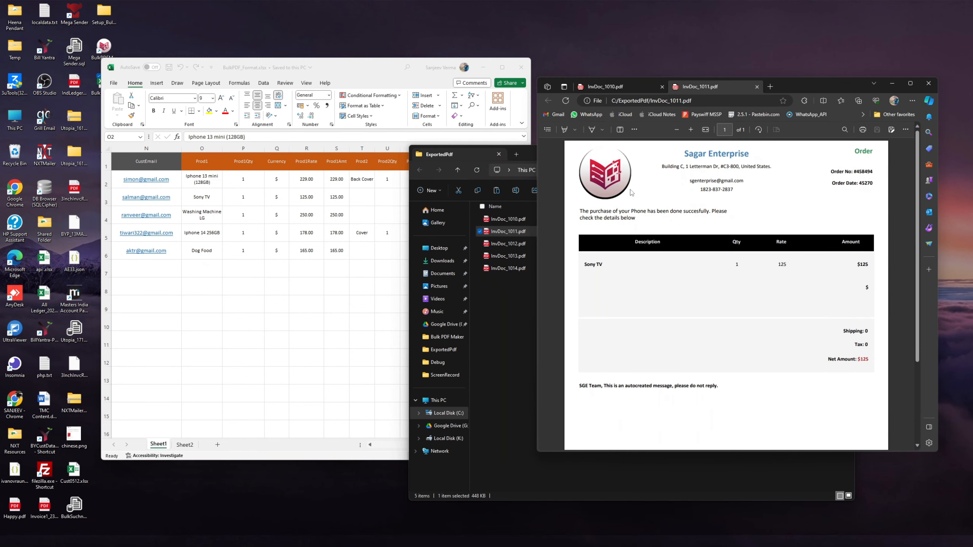
left_click(340, 449)
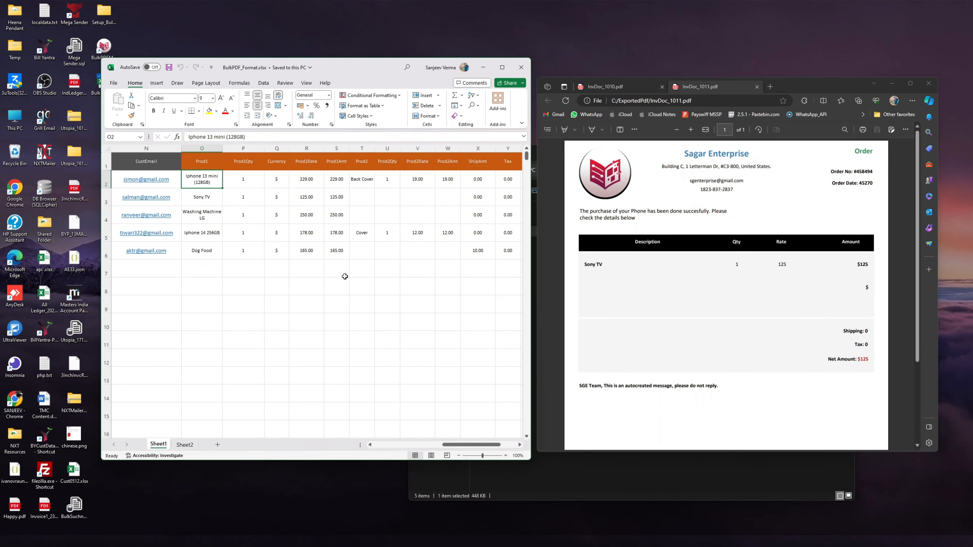
left_click_drag(220, 206, 230, 202)
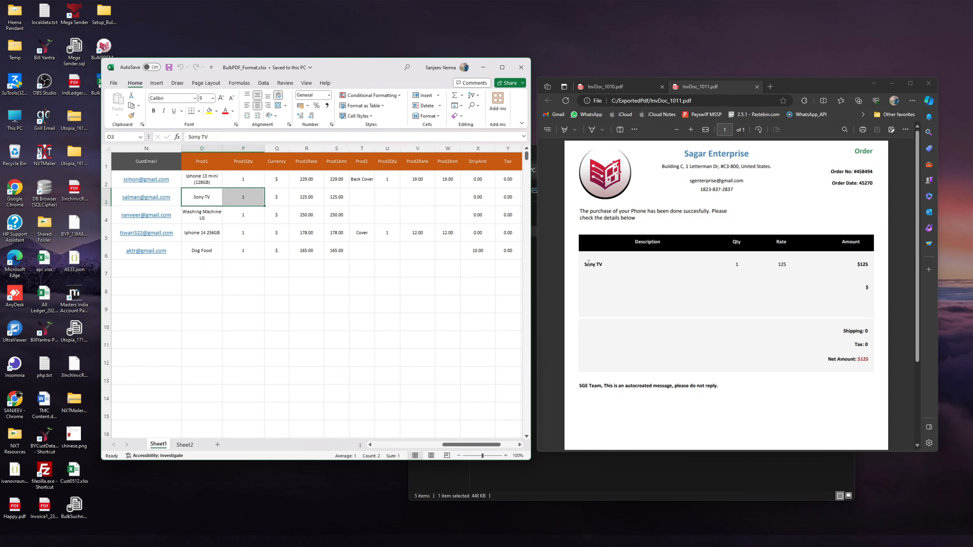
left_click_drag(583, 265, 612, 265)
left_click(369, 197)
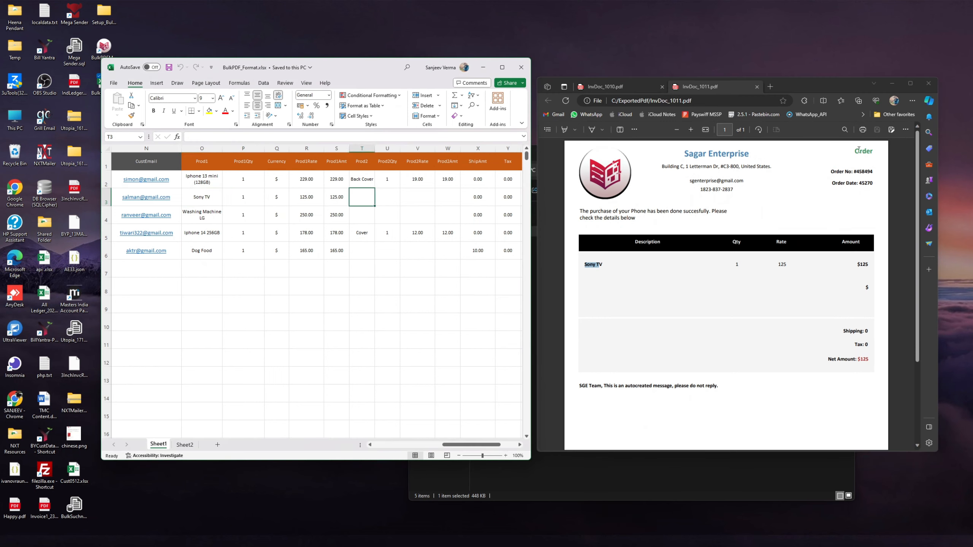
Step: Compare the second data row's DocType and DocNo cells with the heading and order number in InvDoc_1011.pdf
left_click_drag(856, 151, 852, 172)
left_click(202, 230)
left_click_drag(444, 446, 385, 447)
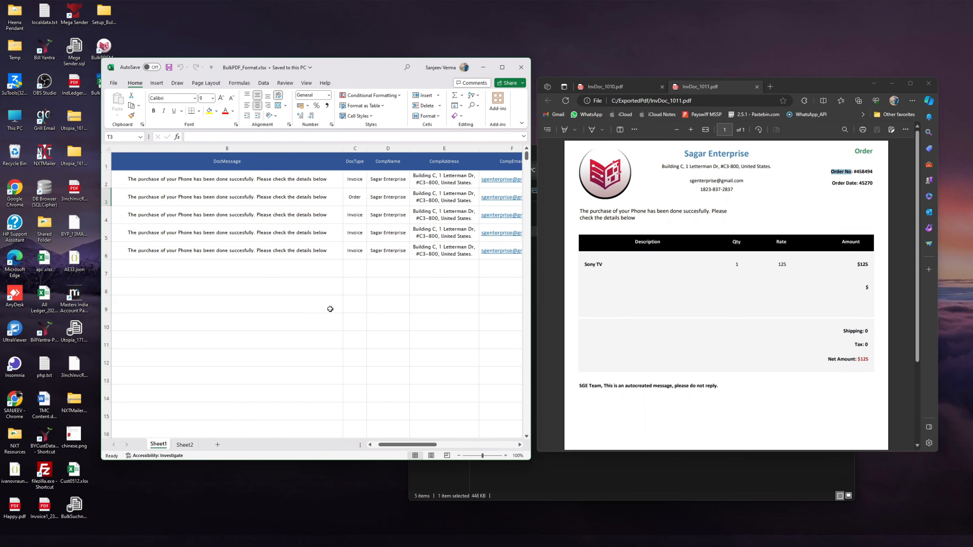
left_click(356, 196)
left_click_drag(417, 446, 423, 447)
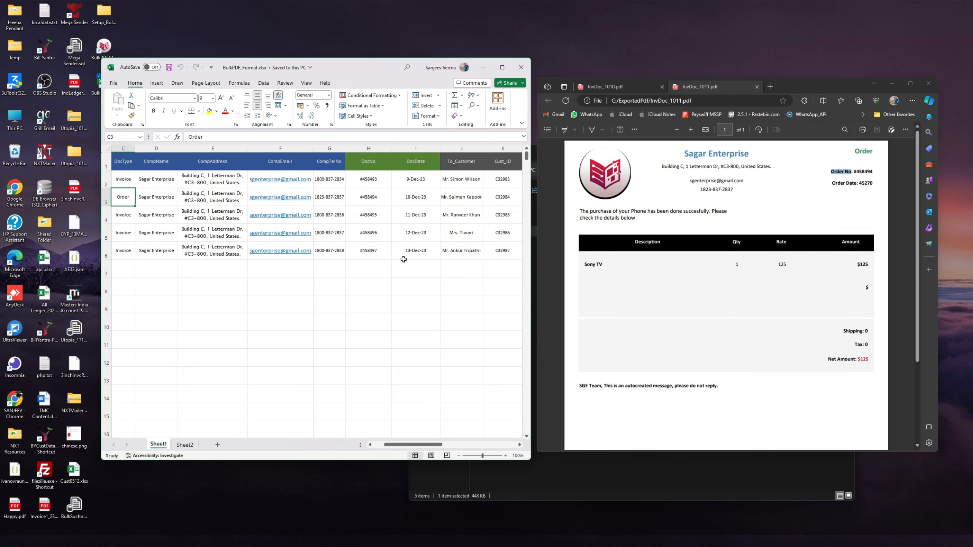
left_click(369, 197)
left_click(848, 174)
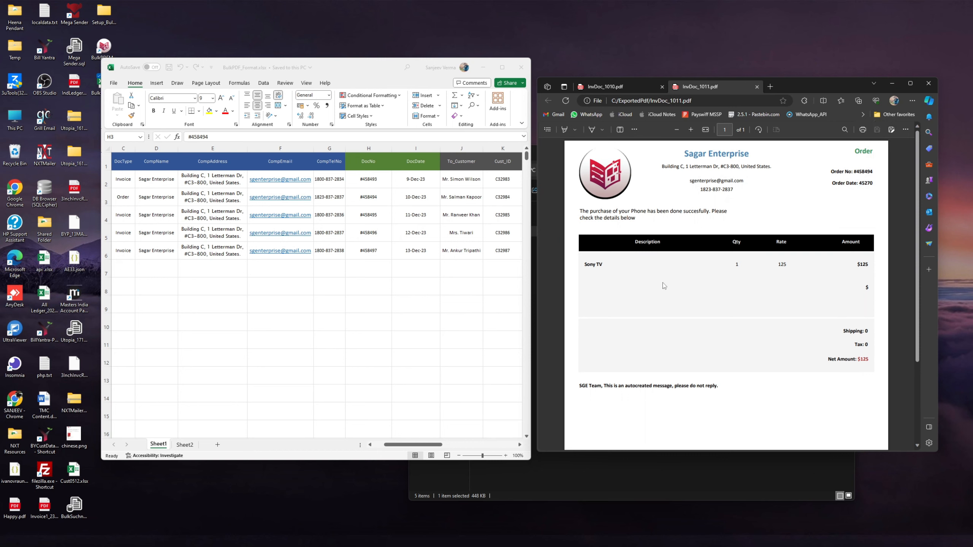
Step: Look over the rest of InvDoc_1011.pdf, and close the workbook and the PDF viewer window
scroll(721, 369, "down", 3)
scroll(713, 361, "up", 3)
left_click(522, 67)
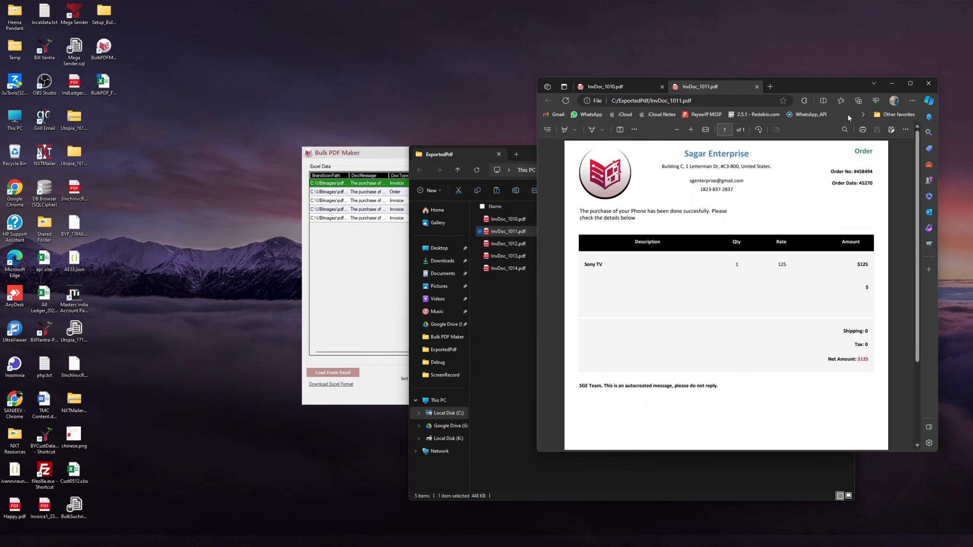
left_click(929, 83)
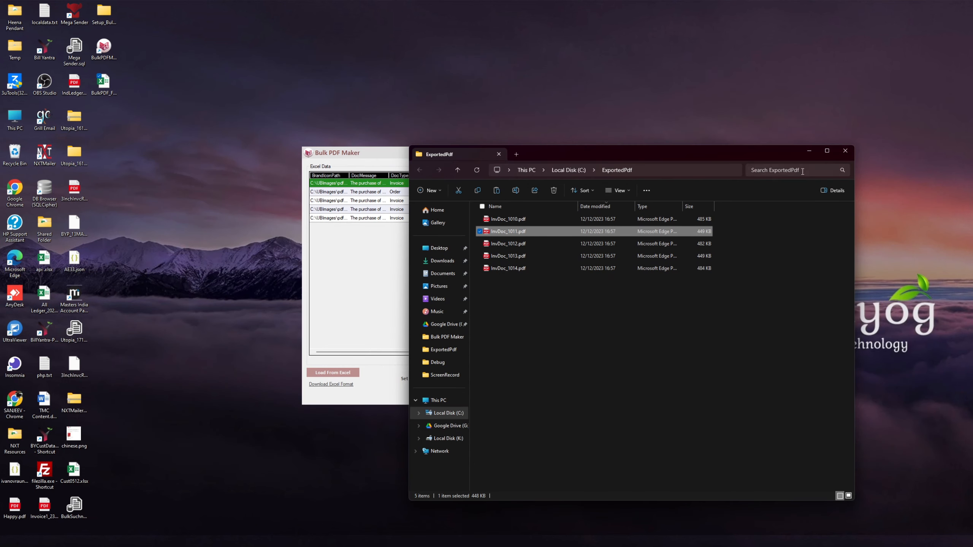
Step: Create PDFs in bulk from the loaded Excel data using print format Format-2, keeping the InvDoc file name prefix
left_click(491, 303)
left_click(350, 368)
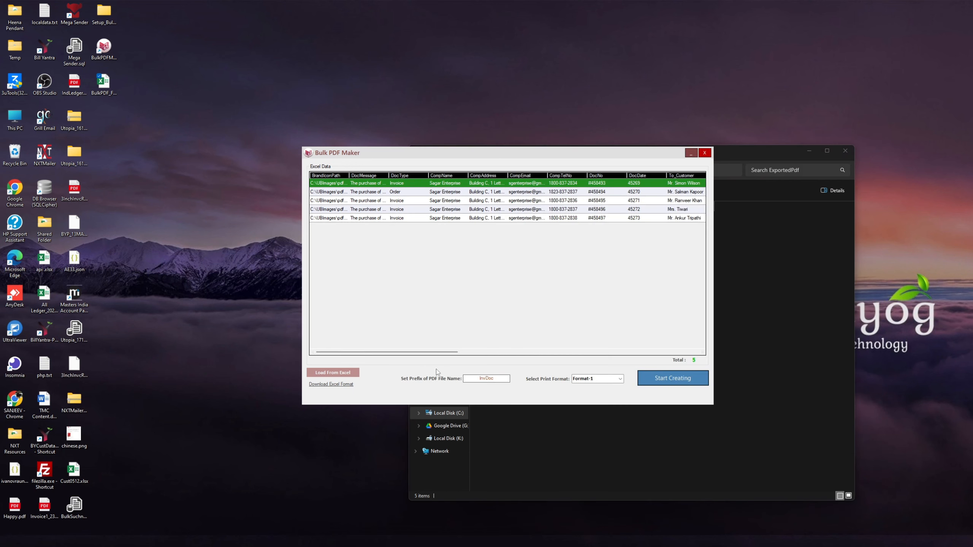
left_click(620, 379)
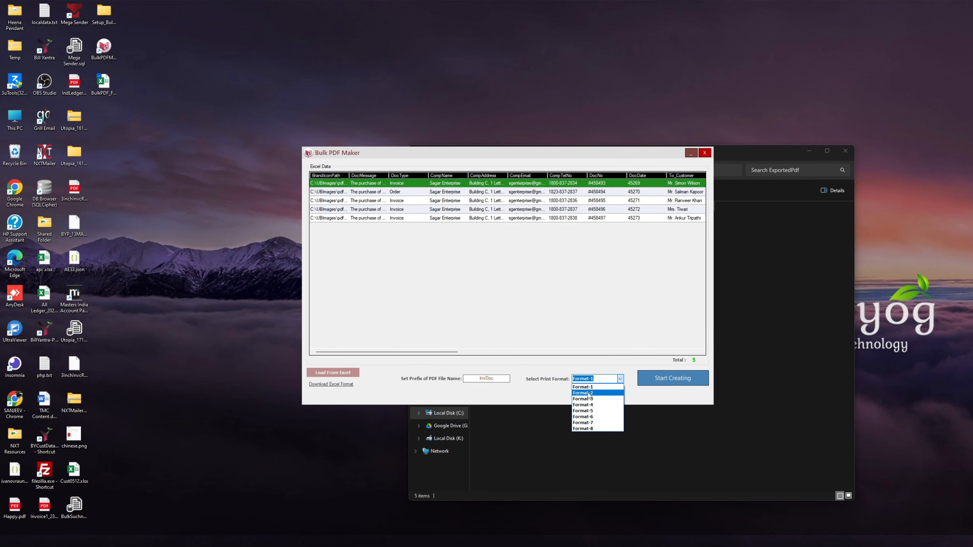
left_click(590, 395)
left_click(668, 383)
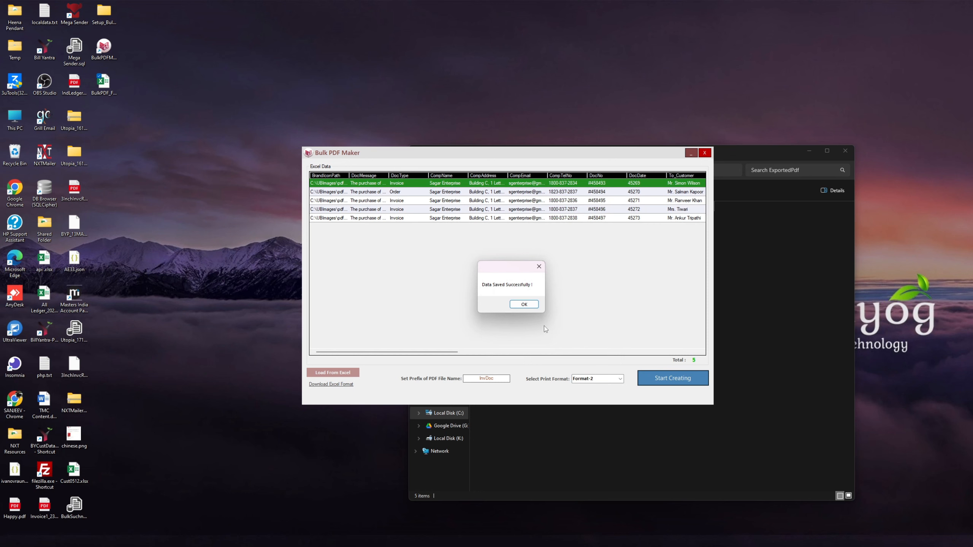
left_click(527, 305)
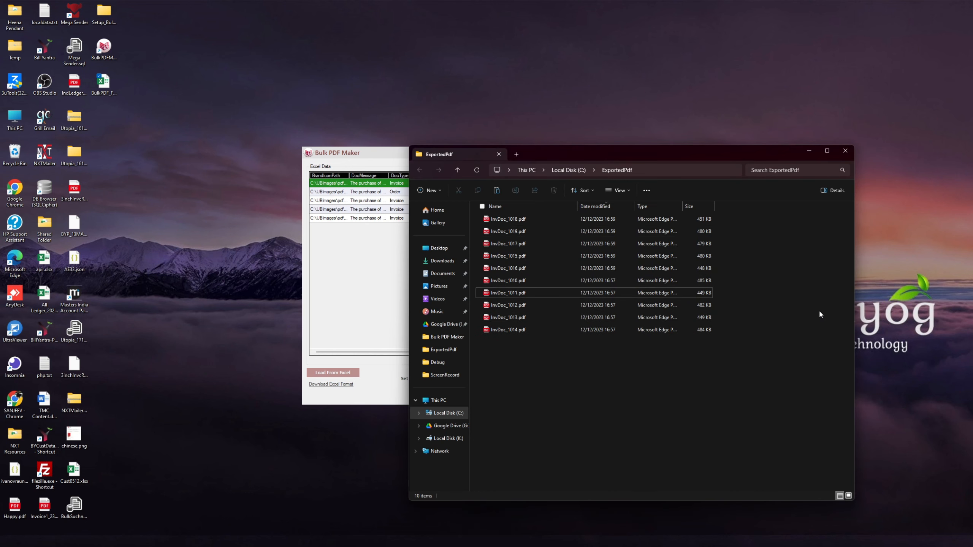
Step: Open InvDoc_1018.pdf and InvDoc_1019.pdf from the ExportedPdf folder, and reopen the BulkPDF_Format workbook for comparison
double_click(524, 223)
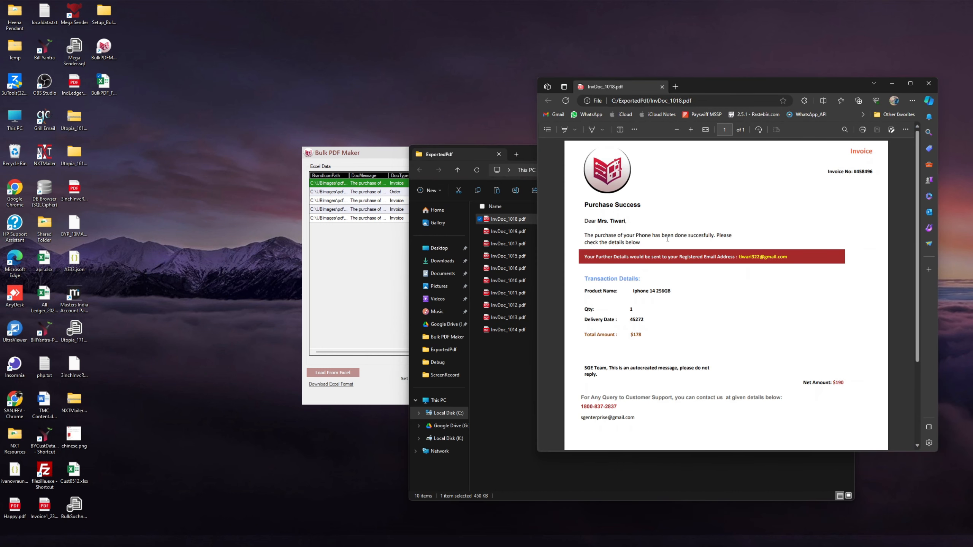
double_click(498, 232)
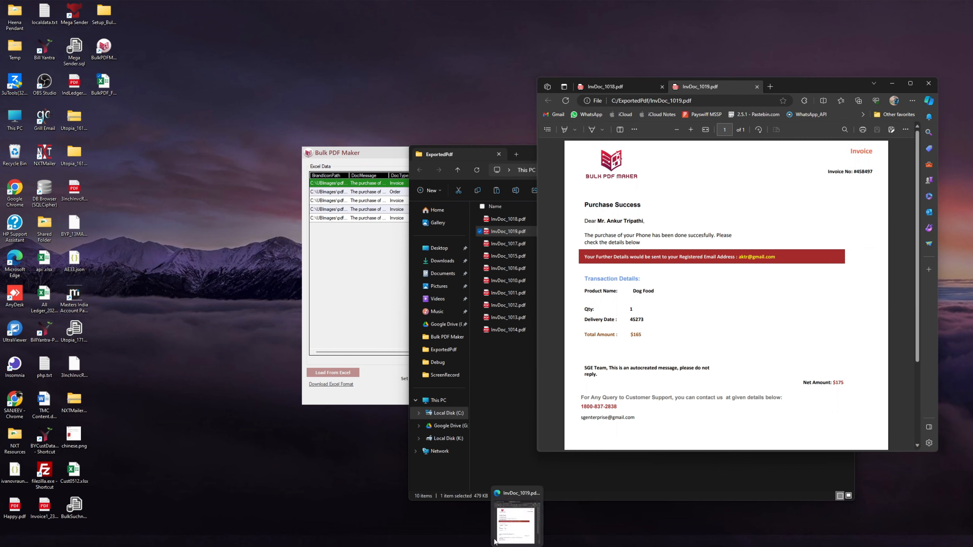
left_click(103, 86)
double_click(104, 87)
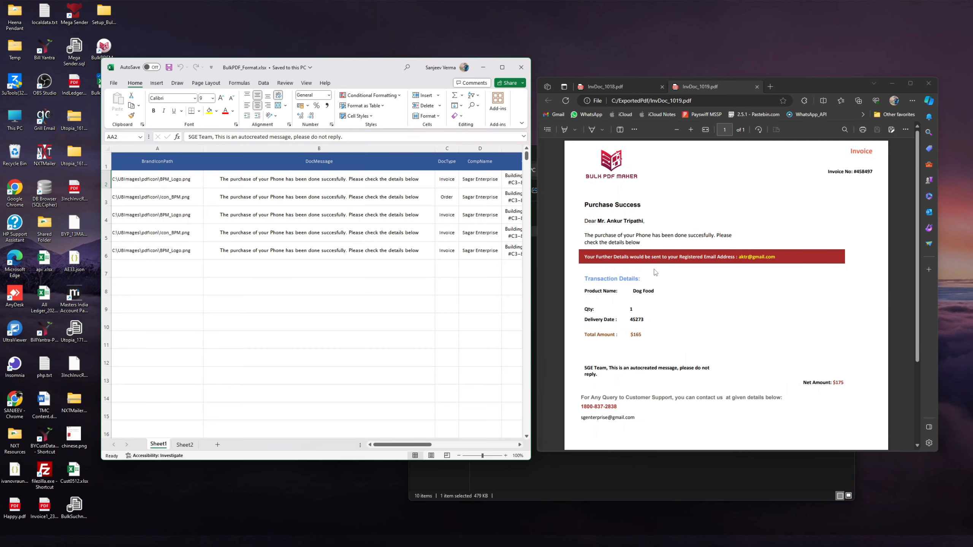
Step: Compare the customer name in InvDoc_1019.pdf's greeting with the To_Customer cell in the last data row
left_click(610, 229)
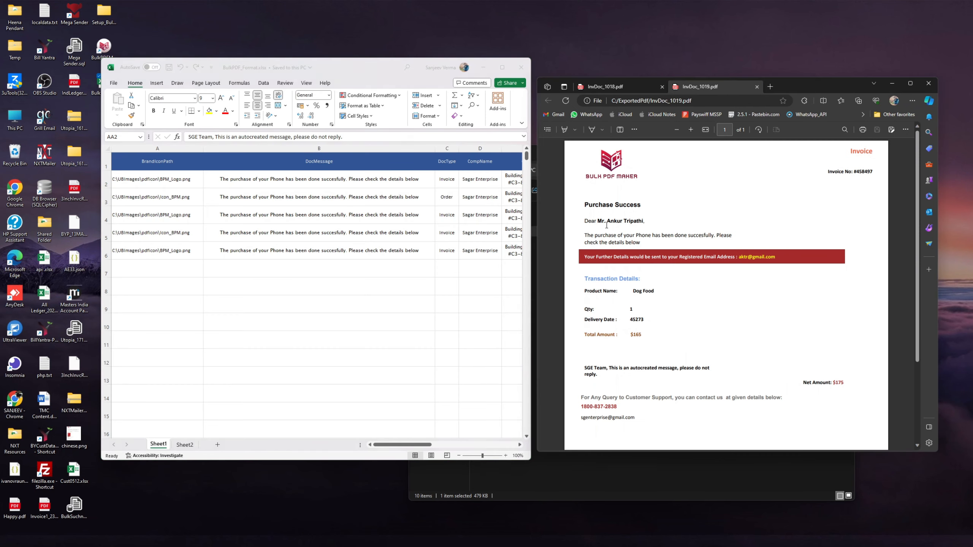
left_click_drag(410, 446, 452, 446)
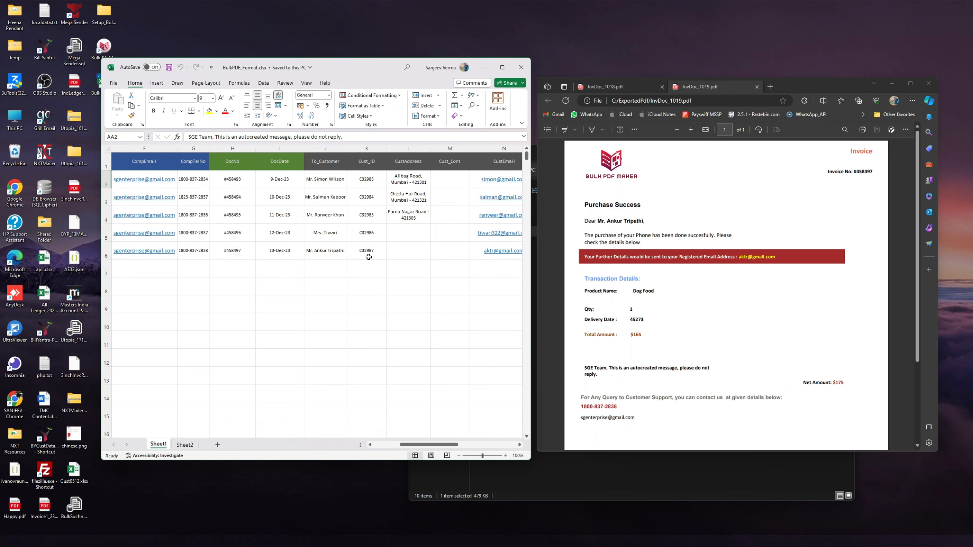
left_click(330, 216)
left_click(330, 233)
left_click(331, 252)
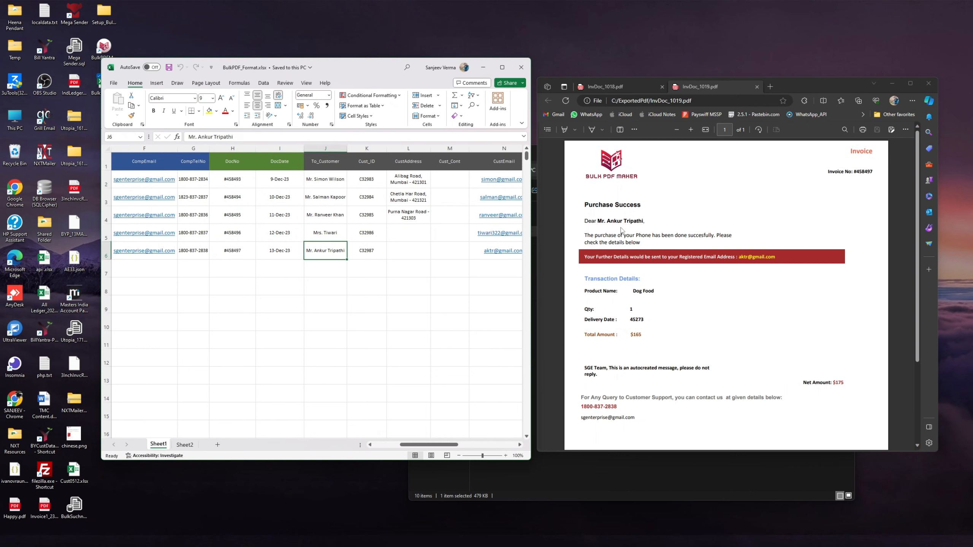
left_click(593, 242)
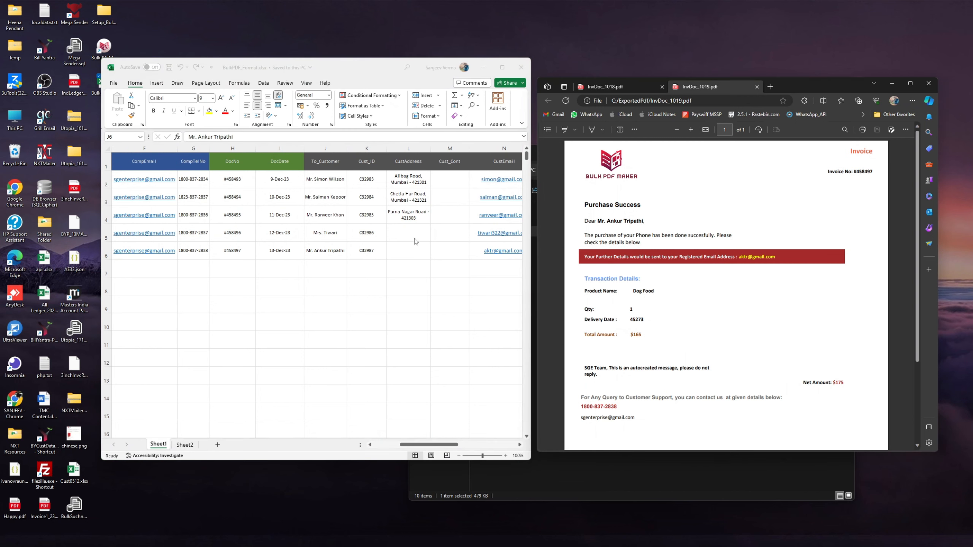
Step: Compare the last data row's CustEmail cell with the registered email address in InvDoc_1019.pdf, and dismiss the mail app prompt
left_click(482, 257)
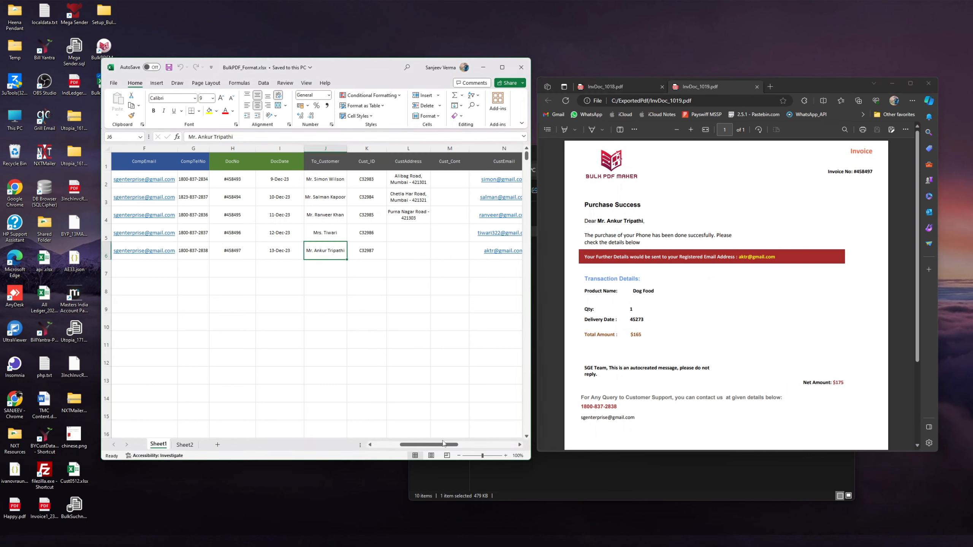
left_click_drag(443, 443, 448, 444)
left_click(470, 252)
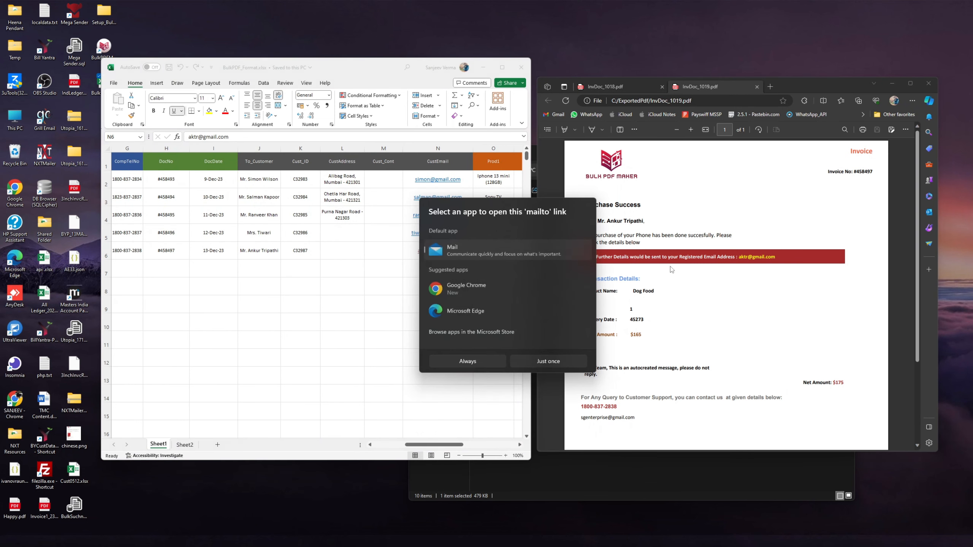
left_click(677, 258)
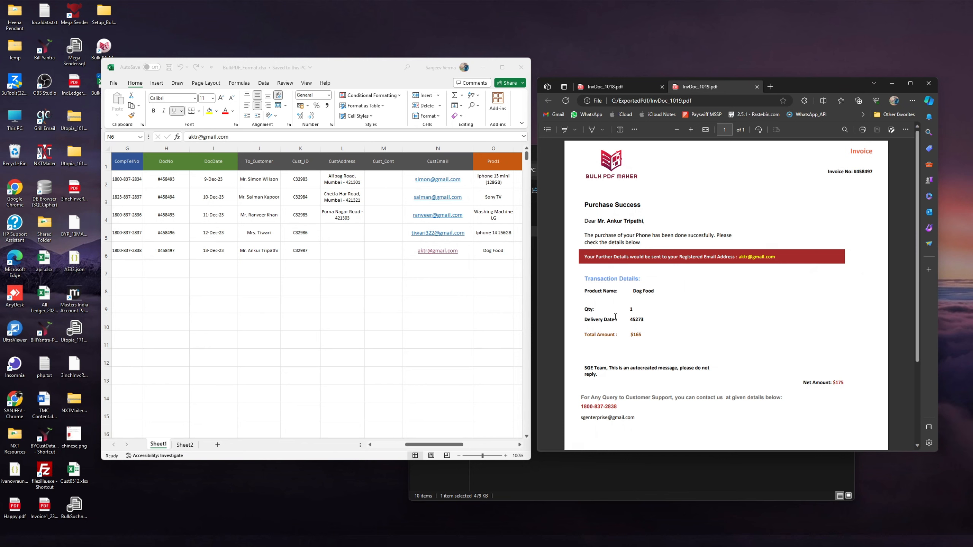
Step: Compare the customer support phone number near the end of InvDoc_1019.pdf with the last data row's CompTelNo cell
scroll(651, 374, "down", 3)
scroll(629, 380, "up", 3)
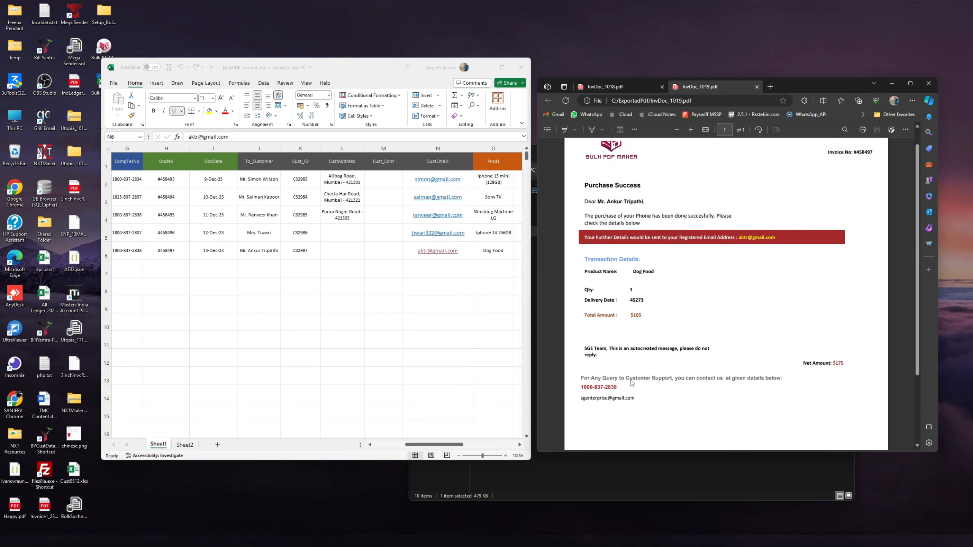
scroll(609, 337, "down", 3)
left_click_drag(602, 294, 617, 297)
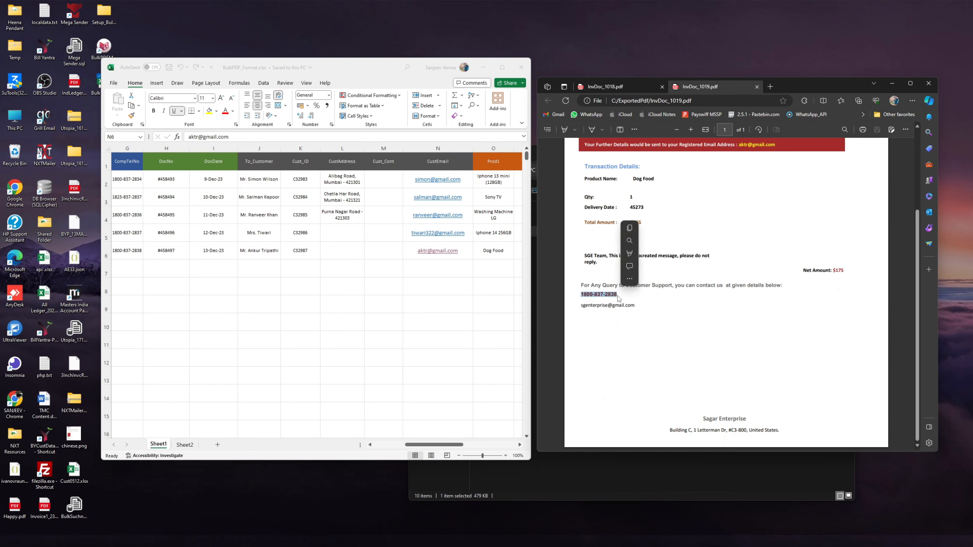
left_click(621, 302)
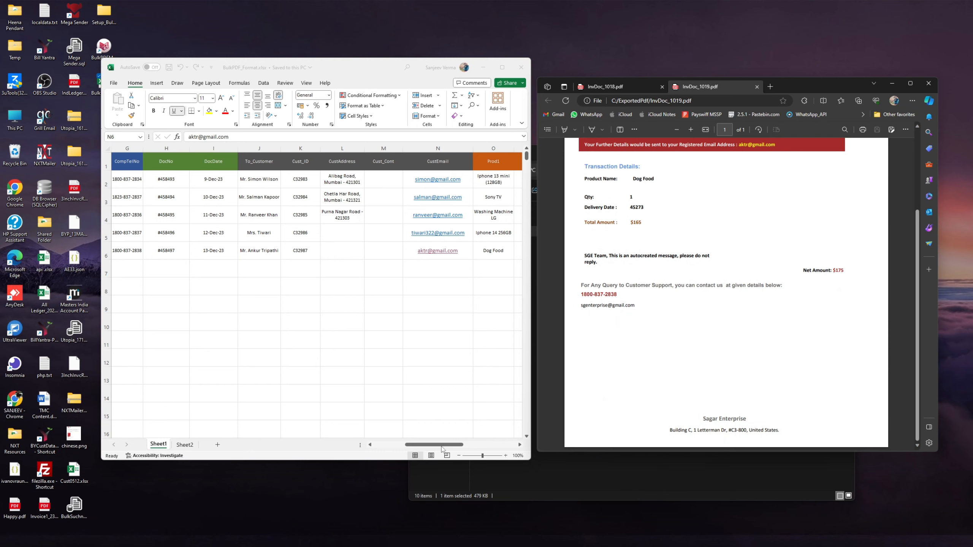
left_click(430, 445)
left_click_drag(428, 446, 417, 445)
left_click(273, 252)
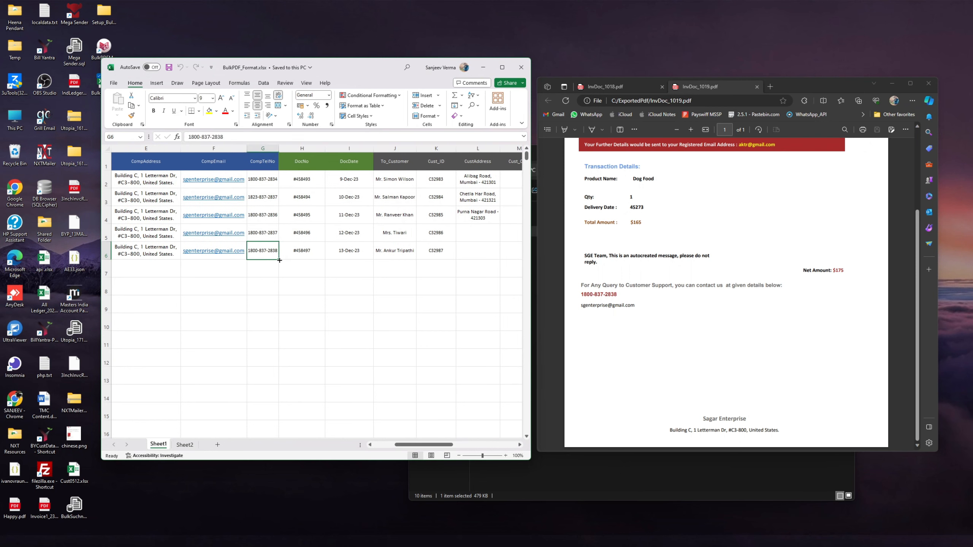
double_click(614, 296)
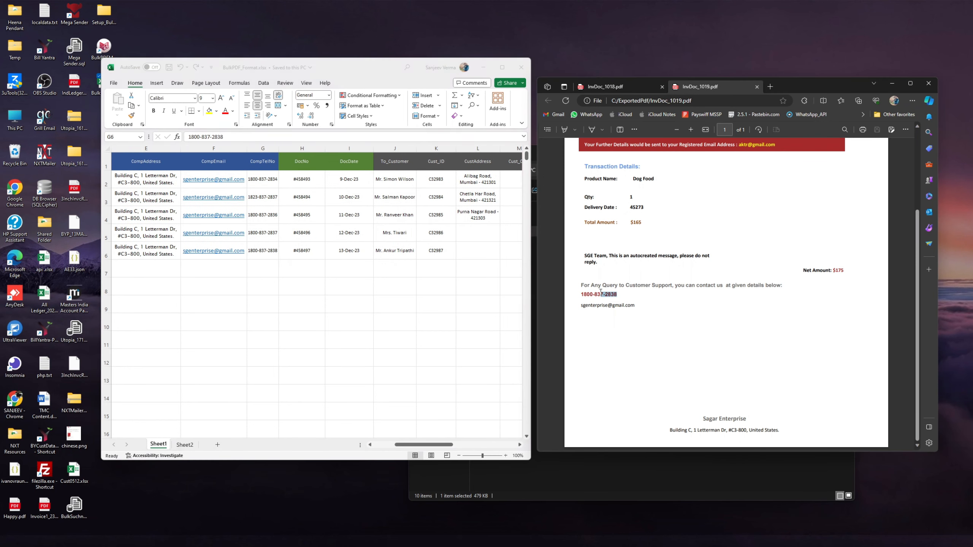
left_click(618, 322)
Step: Examine the Sagar Enterprise name in the footer of InvDoc_1019.pdf and look over the rest of the invoice
left_click_drag(703, 421, 745, 421)
left_click(753, 423)
scroll(722, 315, "up", 3)
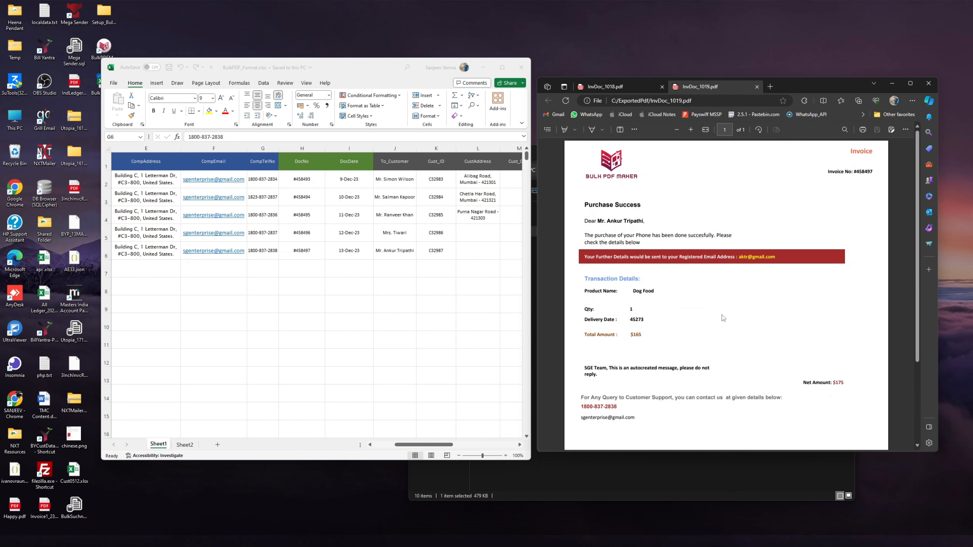
scroll(723, 313, "down", 2)
scroll(722, 313, "up", 2)
Step: View InvDoc_1018.pdf, close it, and close the PDF viewer window
left_click(650, 87)
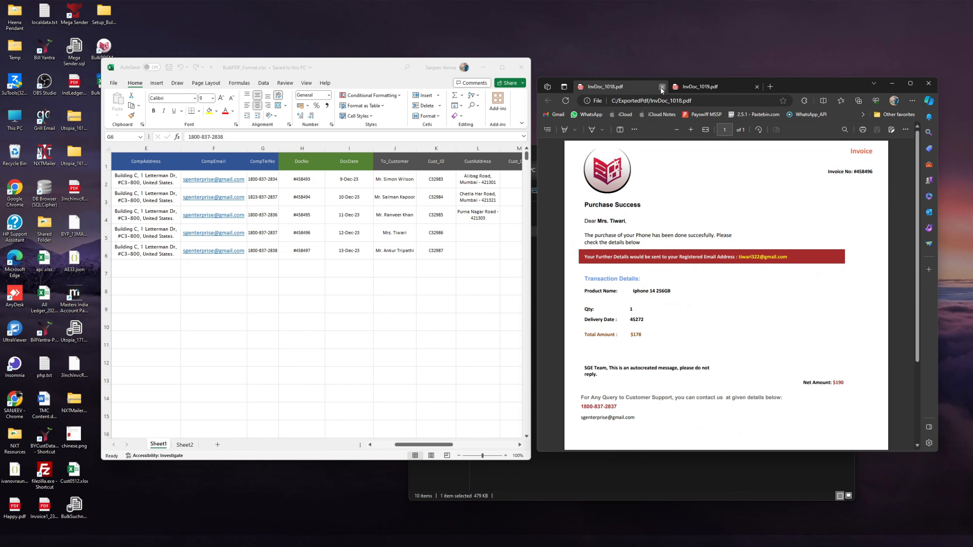
left_click(663, 87)
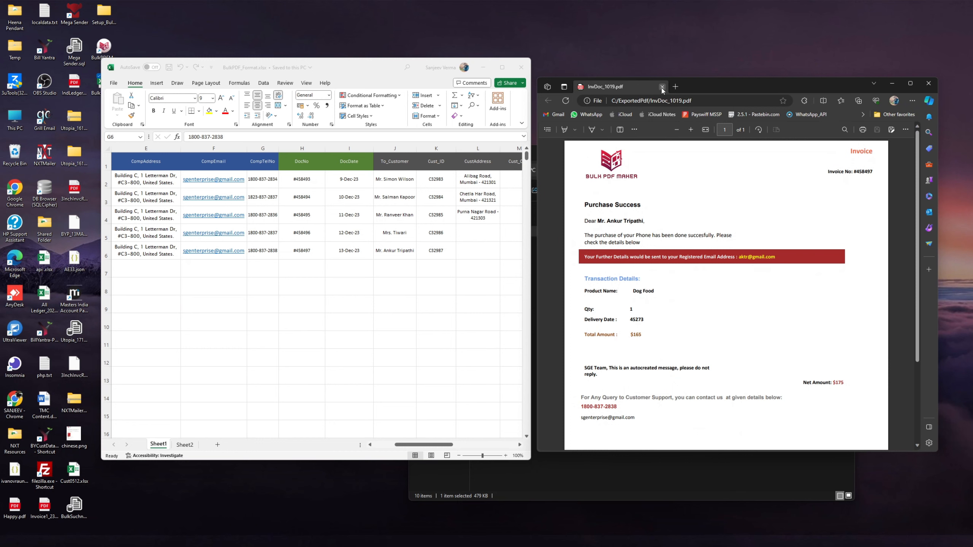
left_click(923, 88)
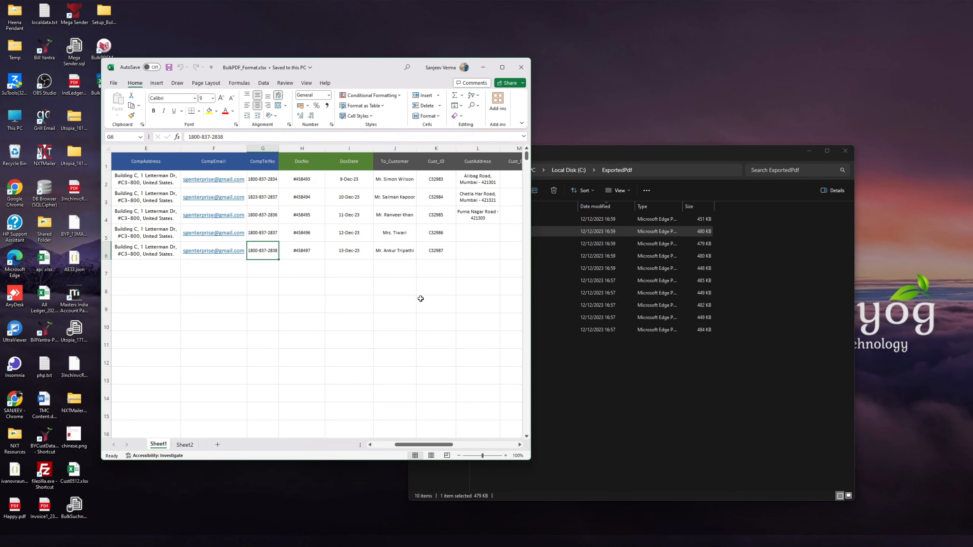
Step: Sort the ExportedPdf folder by name and check the files from InvDoc_1010.pdf to InvDoc_1019.pdf
left_click(613, 361)
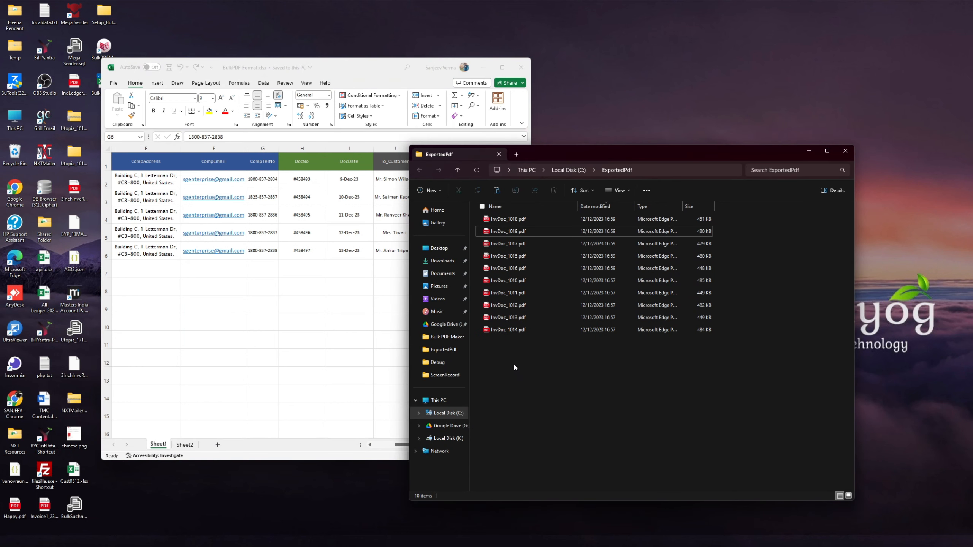
right_click(549, 361)
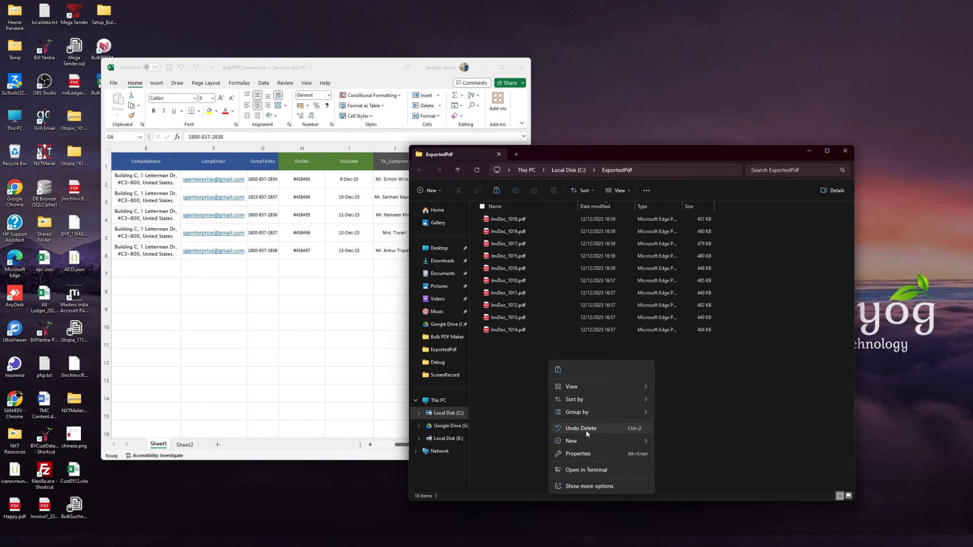
left_click(496, 206)
left_click(519, 222)
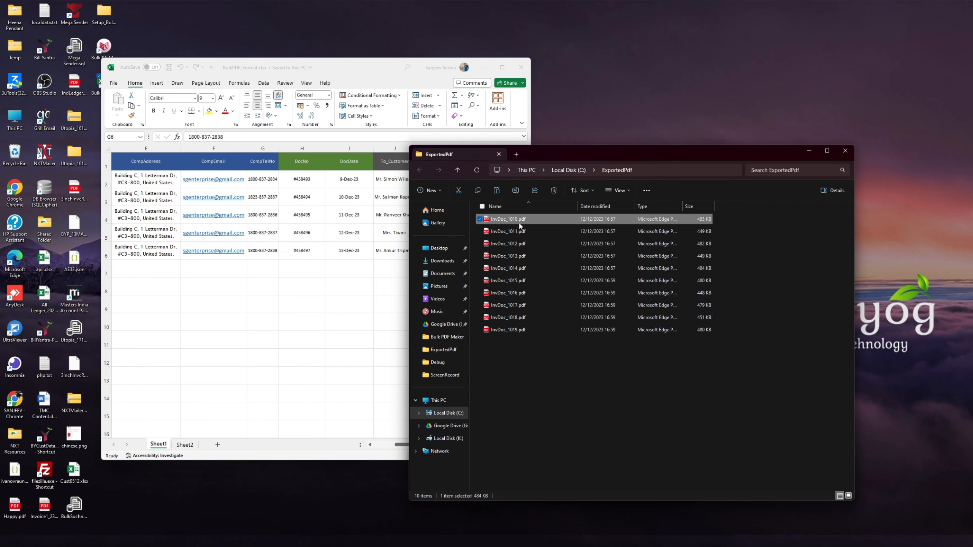
left_click(518, 330)
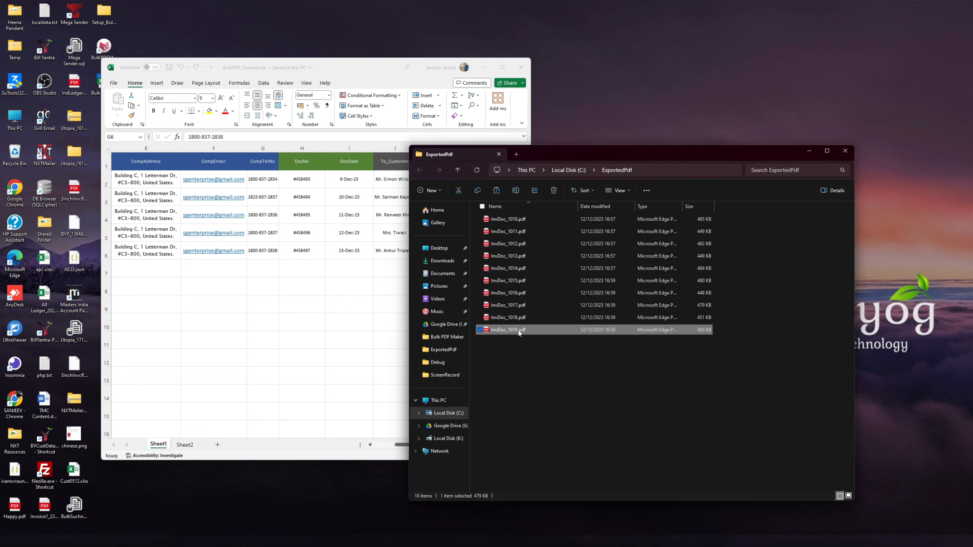
left_click(521, 224)
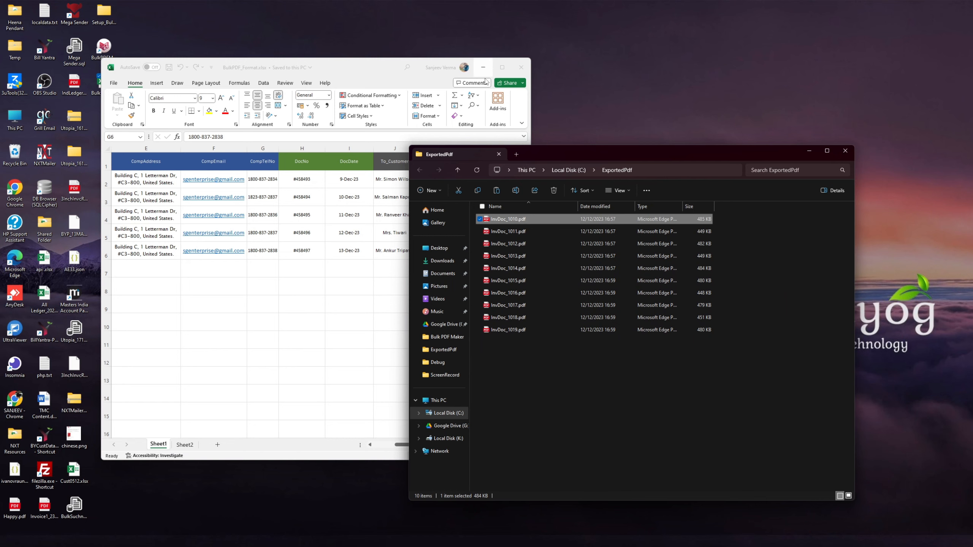
Step: Minimize the BulkPDF_Format workbook and the Bulk PDF Maker window
left_click(483, 65)
left_click(379, 264)
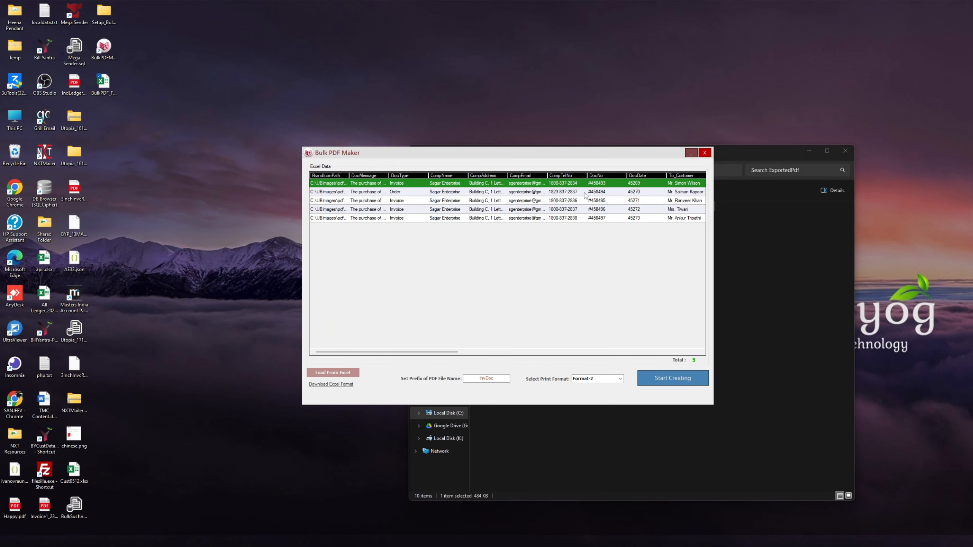
left_click(692, 154)
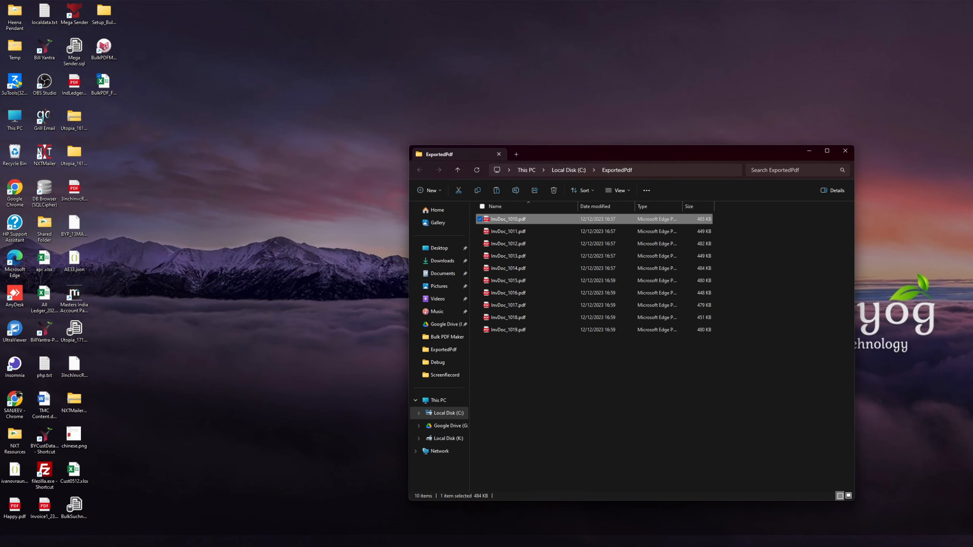
Step: Switch to the NXTMailer project in Visual Studio, run it, and move the ExportedPdf folder window aside
mouse_move(534, 546)
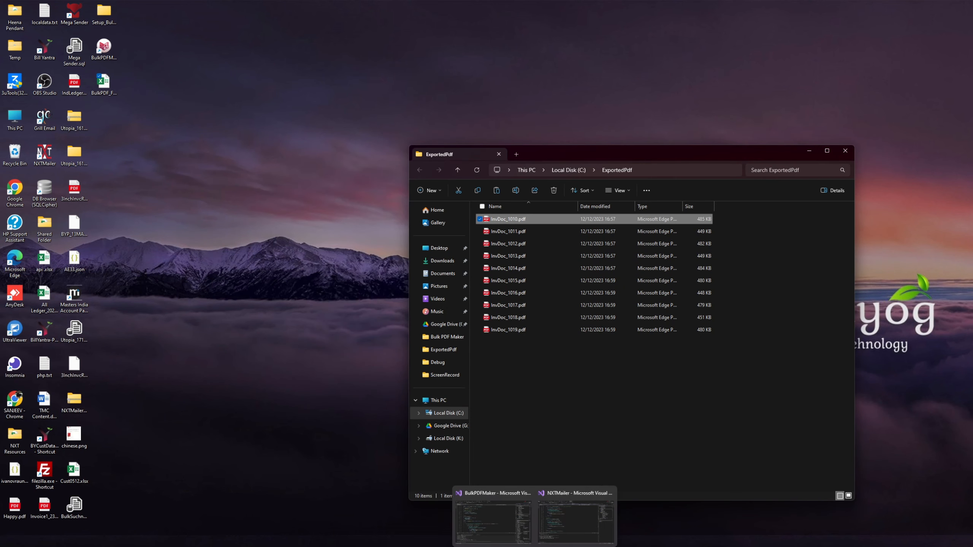
left_click(565, 528)
key("F5")
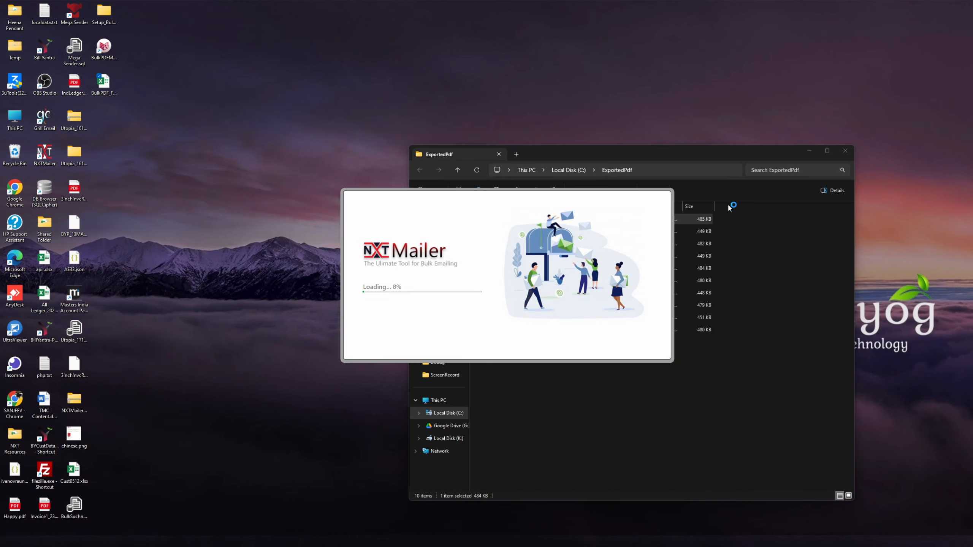
left_click_drag(817, 80, 833, 68)
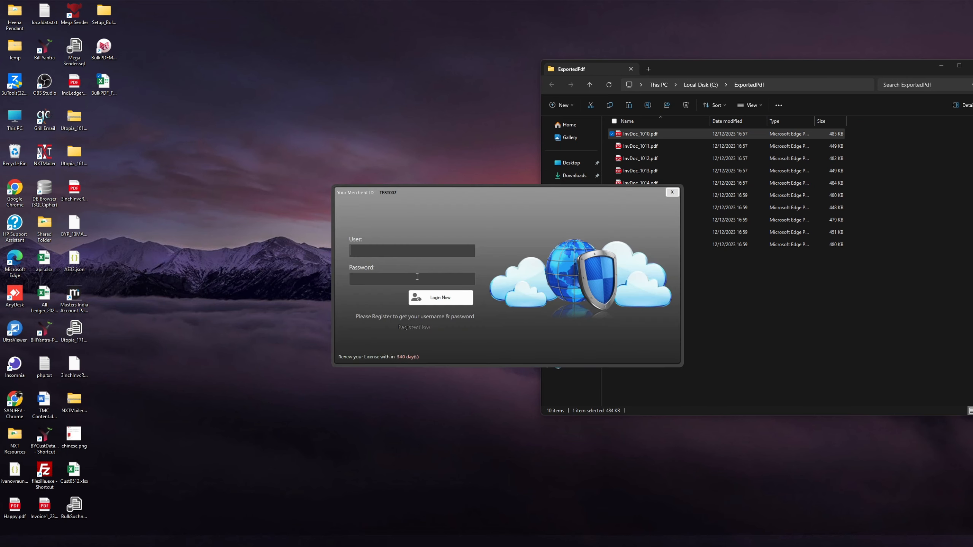
Step: Log in to NXTMailer and expand the Master options
left_click(441, 298)
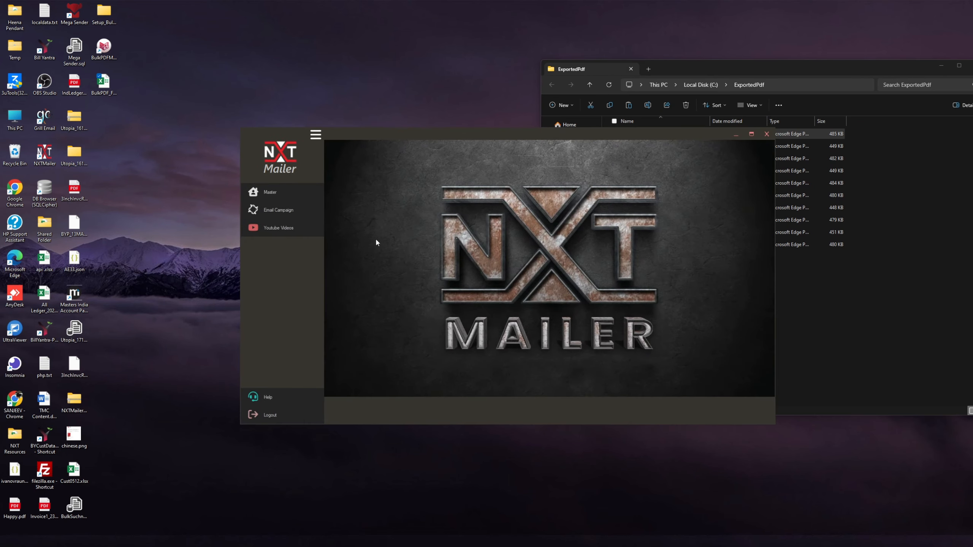
left_click(275, 194)
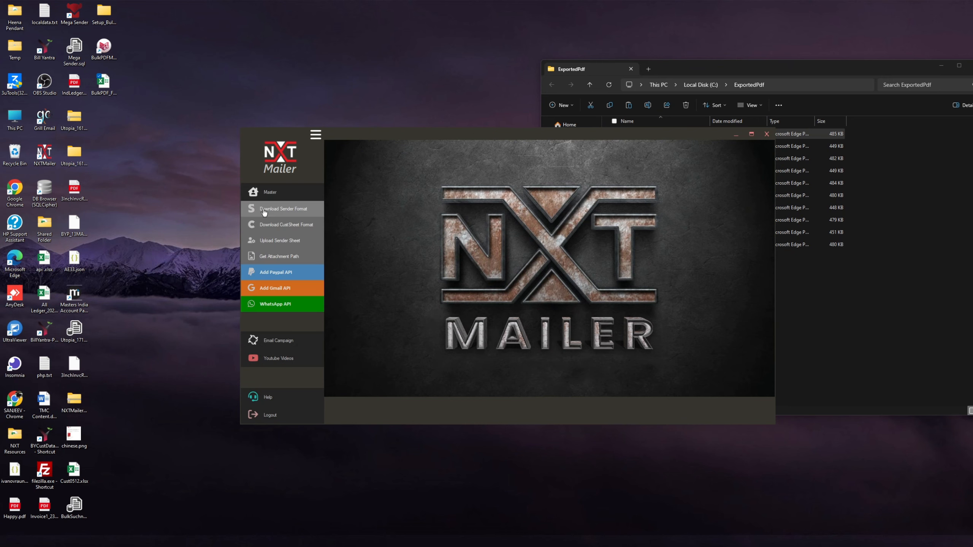
Step: Get the fresh customer sheet format from NXTMailer and widen the opened workbook window
left_click(295, 229)
left_click(489, 311)
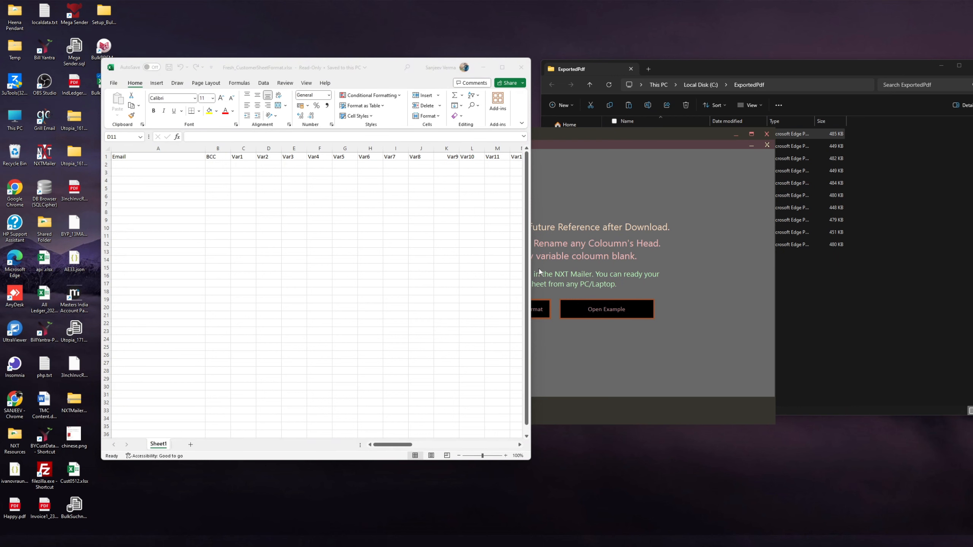
left_click_drag(531, 268, 733, 268)
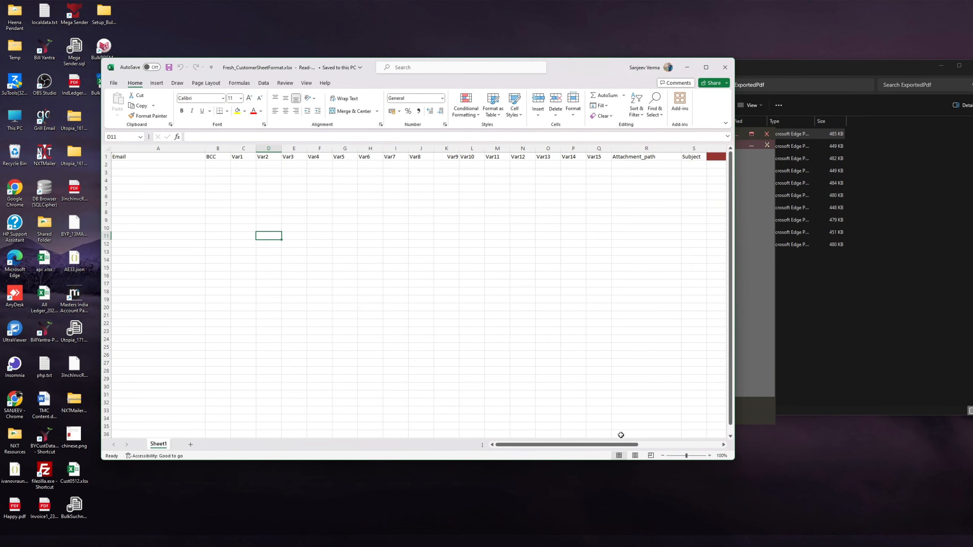
Step: Examine the Email, BCC and Var1 to Var15 columns of the customer sheet format
left_click_drag(622, 445, 628, 450)
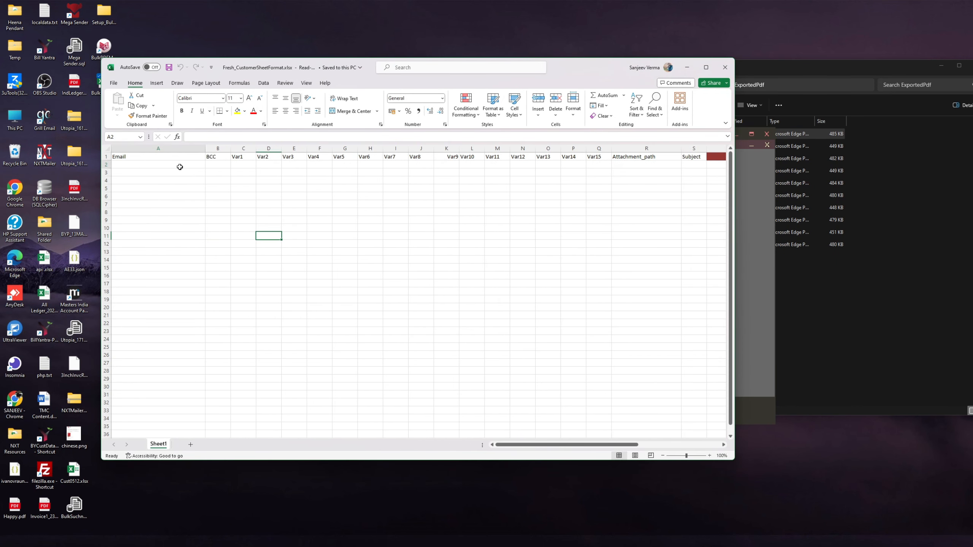
left_click_drag(180, 166, 199, 181)
left_click(253, 182)
left_click(298, 171)
left_click_drag(389, 164, 429, 164)
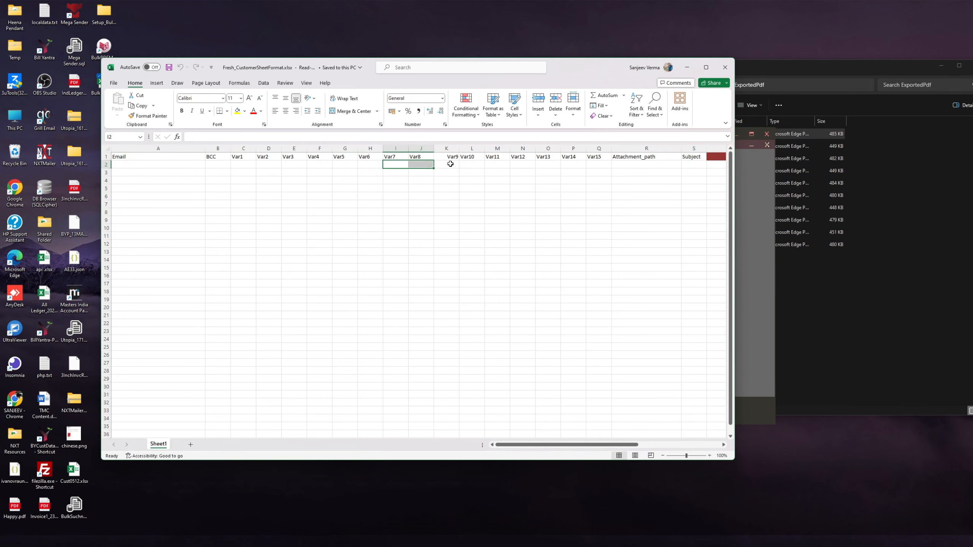
left_click(489, 165)
left_click(550, 166)
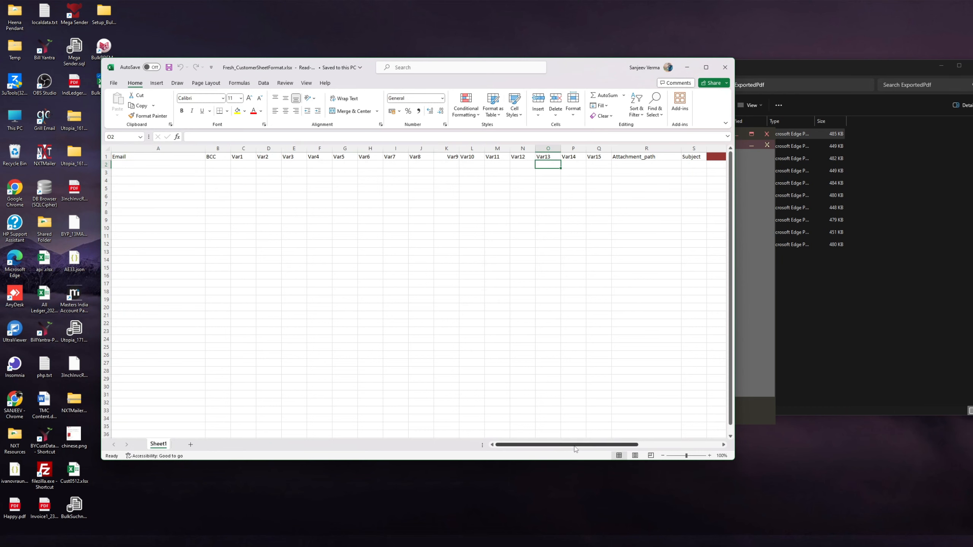
Step: Examine the Attachment_path, SenderName, SenderEmail and GmailAPI_jsonPath columns of the customer sheet format
left_click_drag(574, 446, 660, 452)
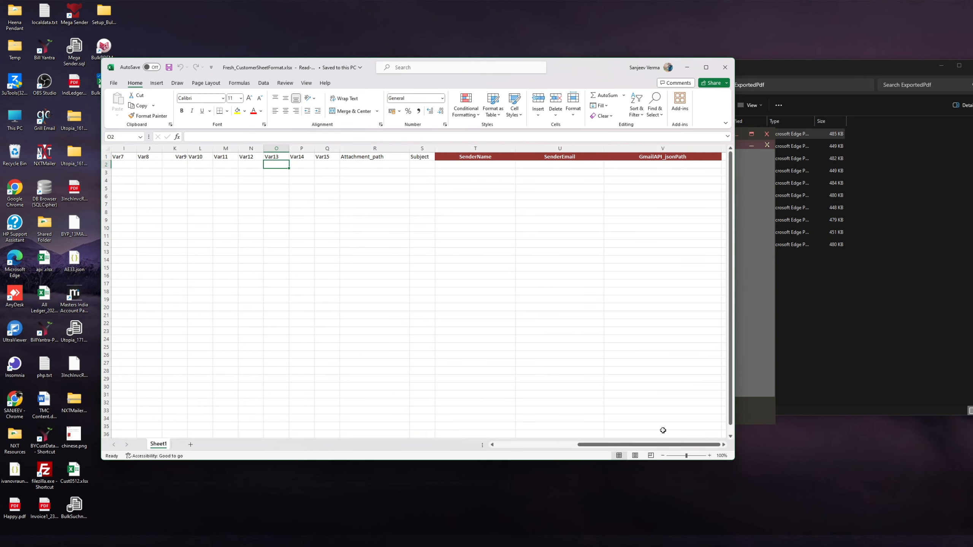
left_click(366, 165)
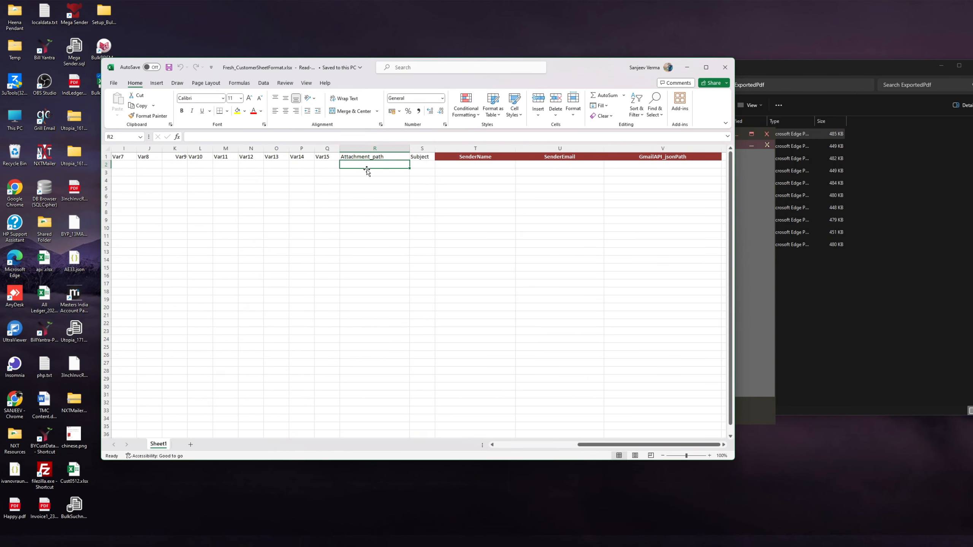
left_click(463, 165)
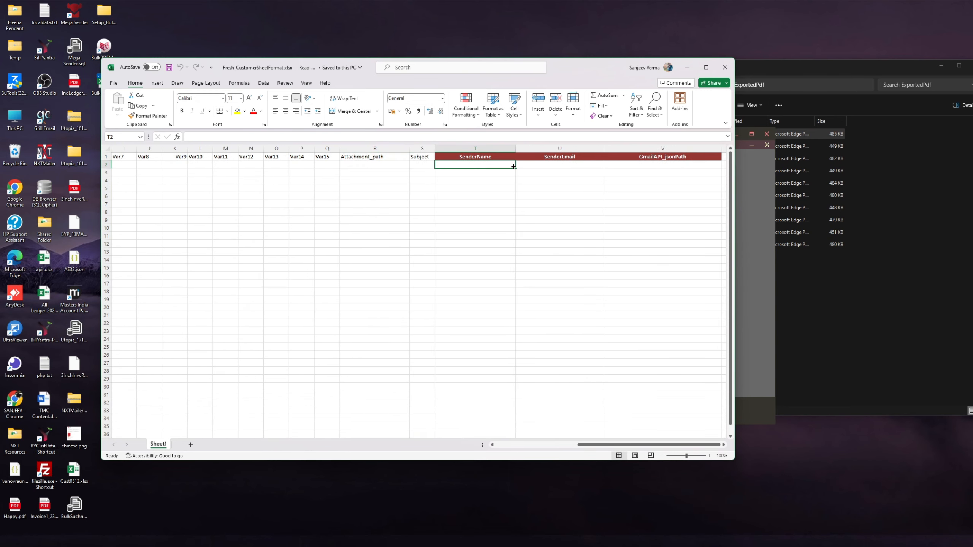
left_click(554, 166)
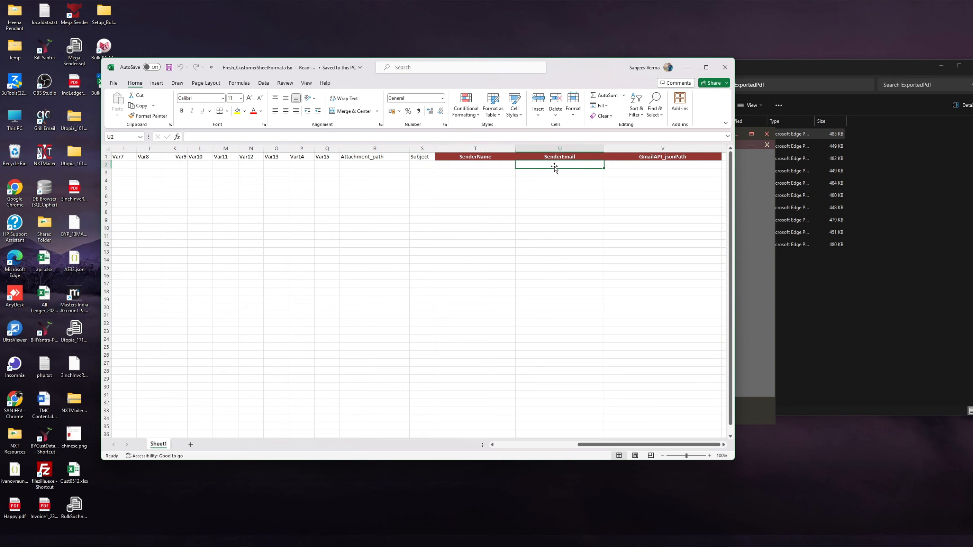
left_click(625, 165)
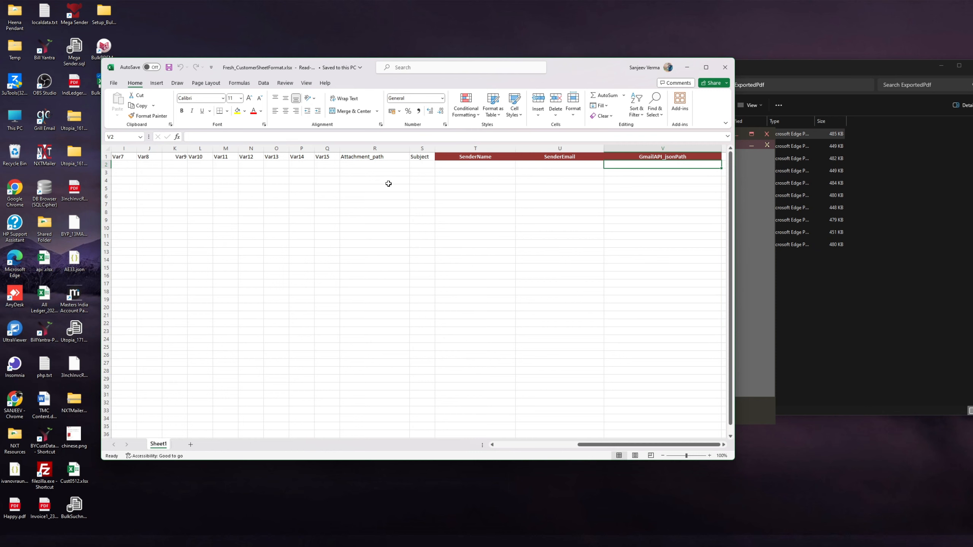
left_click(379, 166)
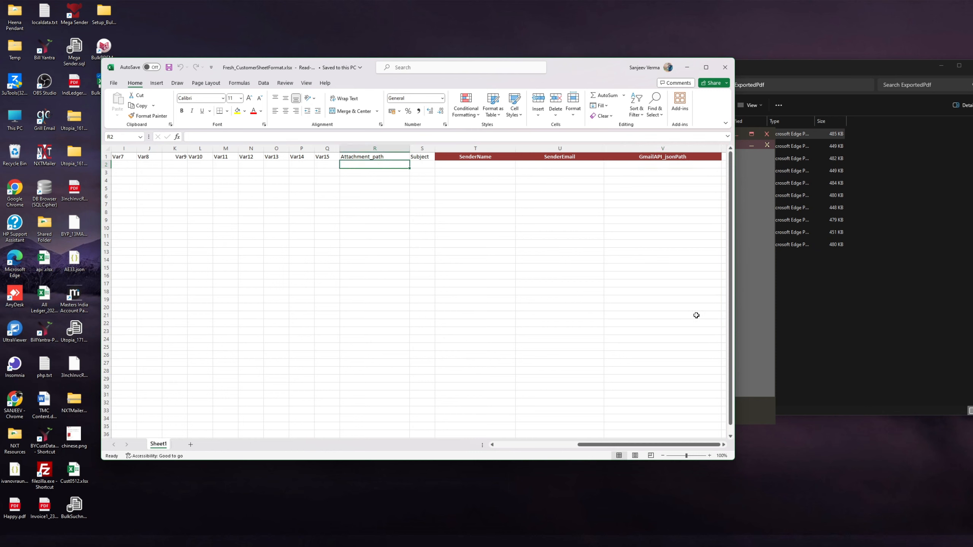
Step: Bring the ExportedPdf folder forward and check the exported InvDoc files and their folder path
left_click(795, 301)
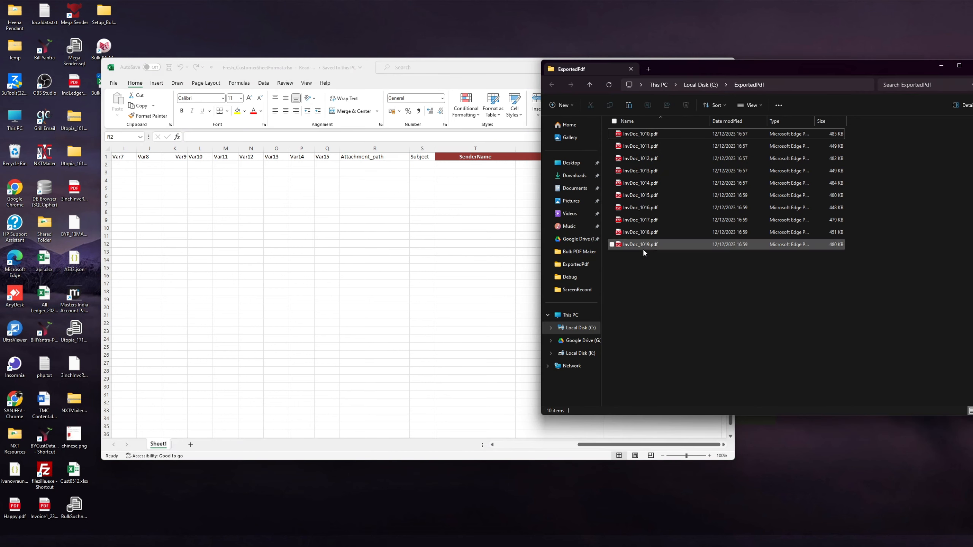
left_click(816, 83)
left_click(702, 264)
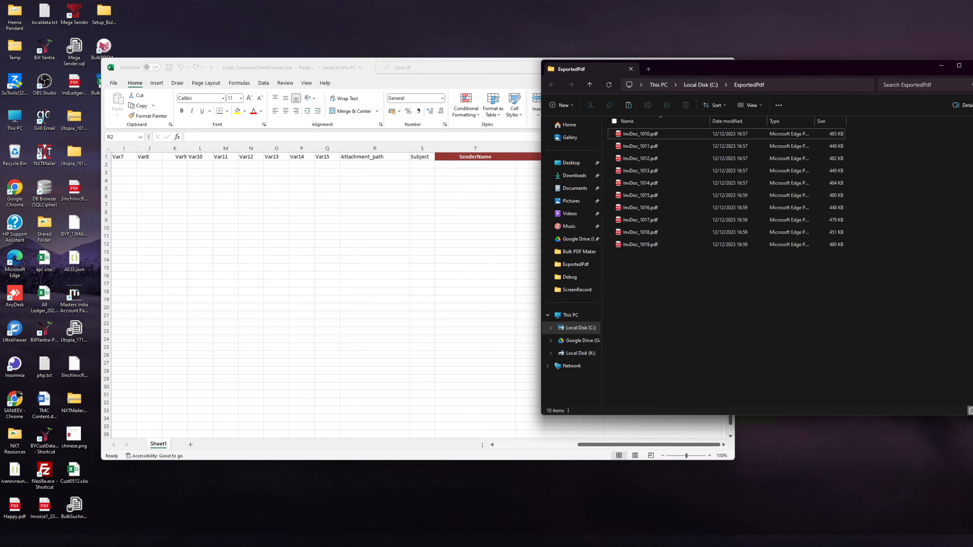
Step: Switch back to NXTMailer and get the attachment path of InvDoc_1010.pdf from the ExportedPdf folder on drive C
left_click(612, 546)
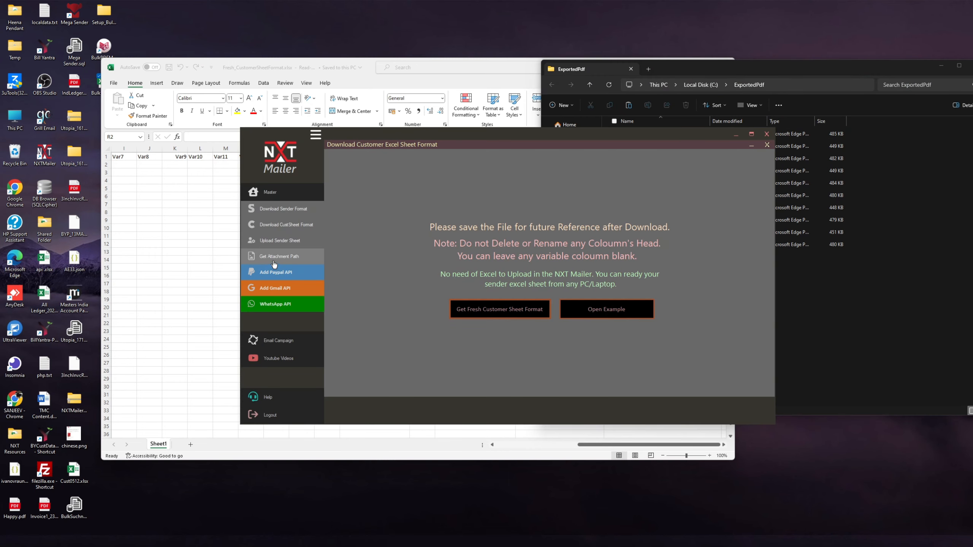
left_click(298, 257)
left_click(509, 280)
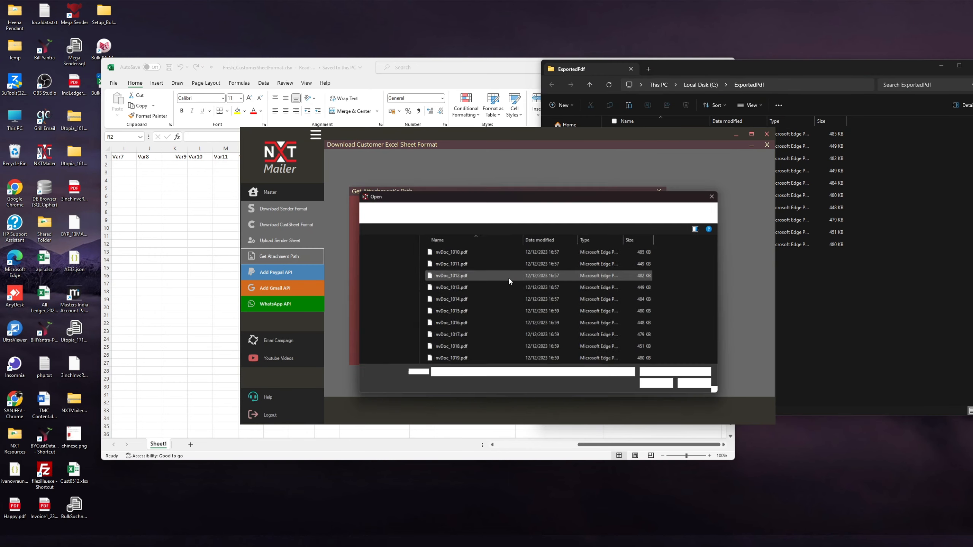
left_click(389, 316)
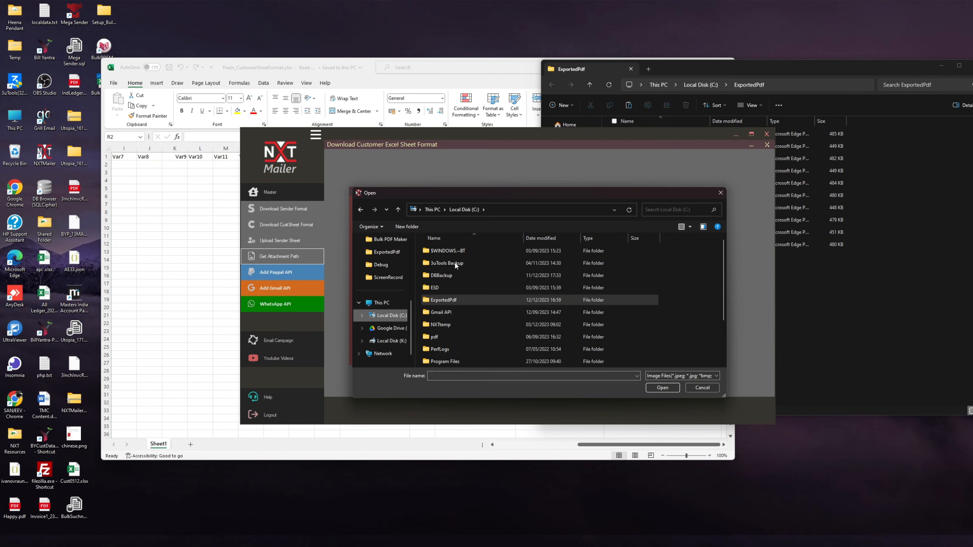
double_click(442, 300)
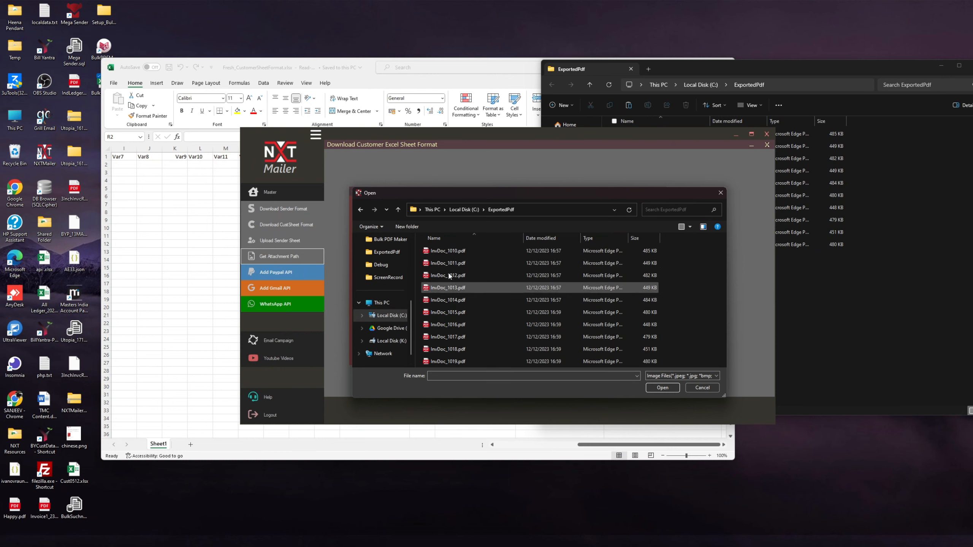
double_click(448, 251)
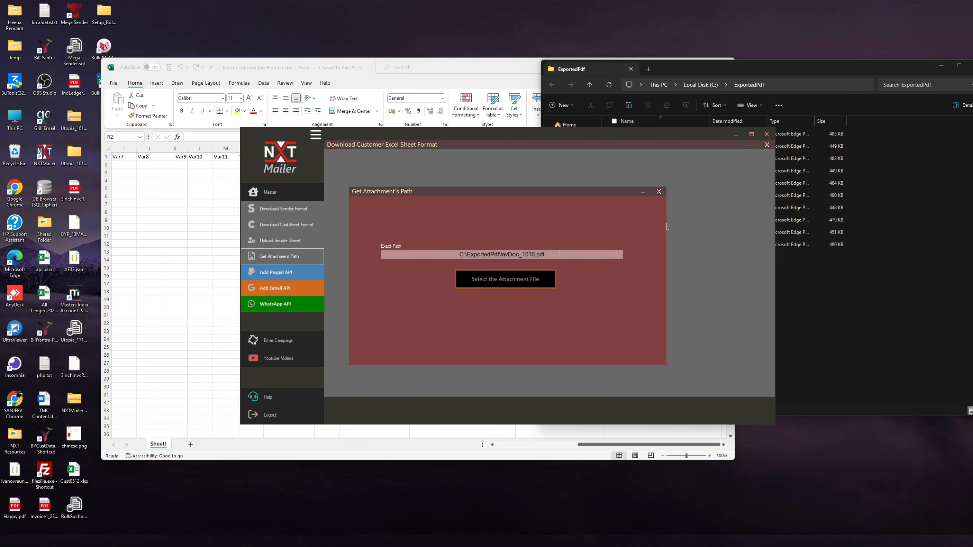
Step: Copy the exact attachment path, close the Get Attachment's Path form and minimize NXTMailer
left_click_drag(560, 253, 445, 254)
key("ctrl+c")
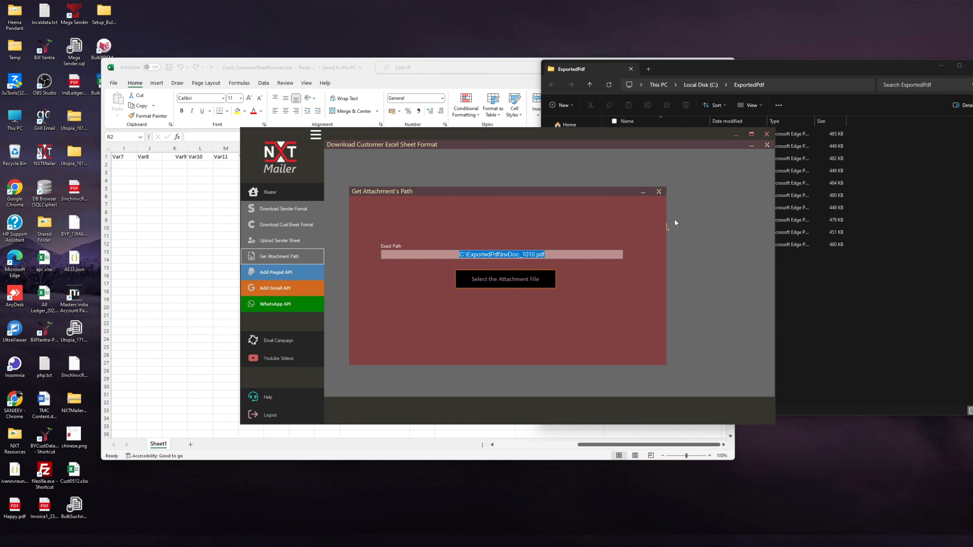
left_click(659, 191)
left_click(507, 304)
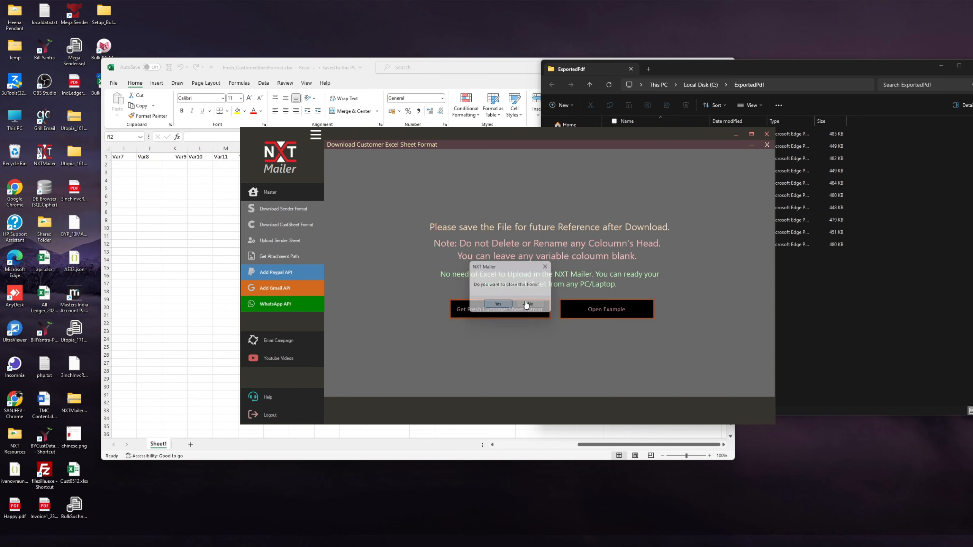
left_click(736, 134)
Step: Paste the copied path C:\ExportedPdf\InvDoc_1010.pdf into cell R2 under Attachment_path and fit the column width to it
left_click(432, 173)
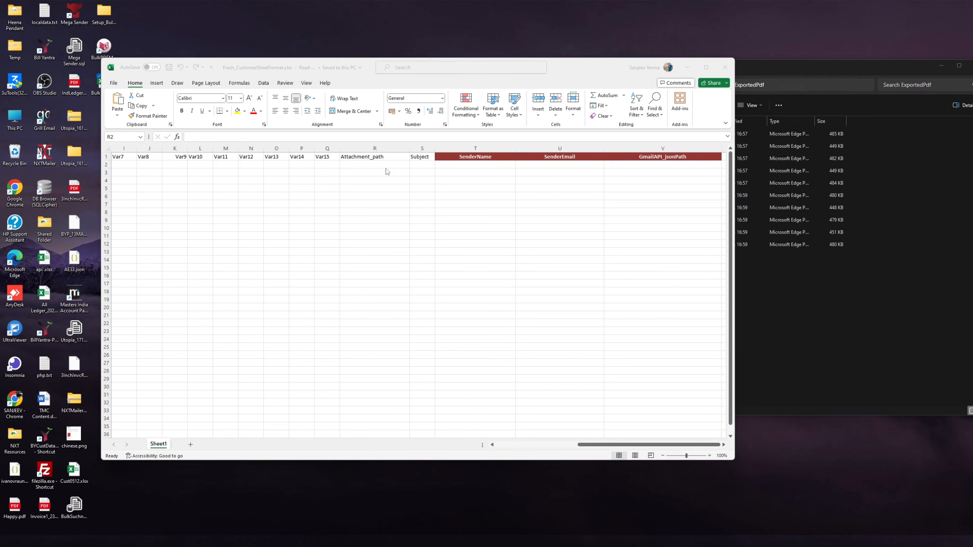
left_click(378, 165)
key("ctrl+v")
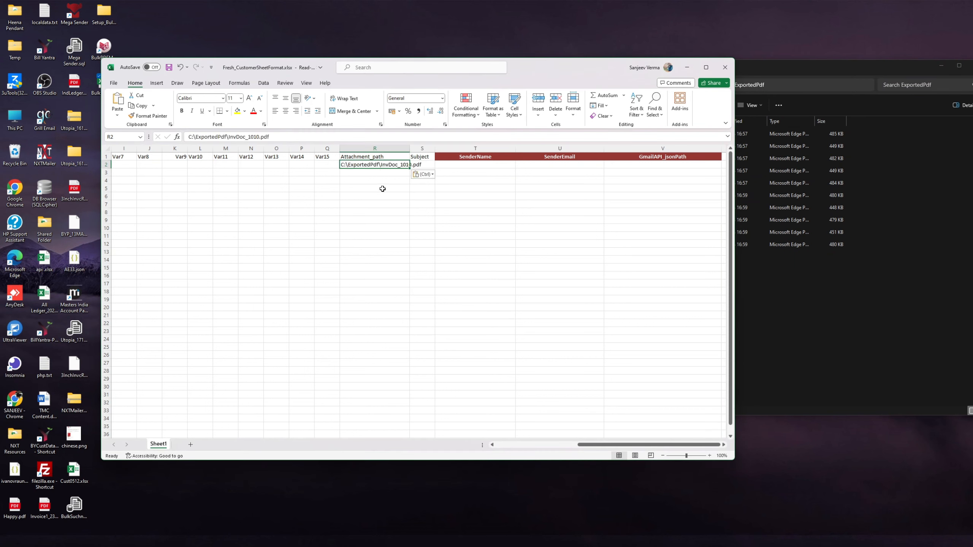
double_click(411, 144)
Step: Enter the second attachment path C:\ExportedPdf\InvDoc_1011.pdf in cell R3, based on the copied path
left_click(402, 173)
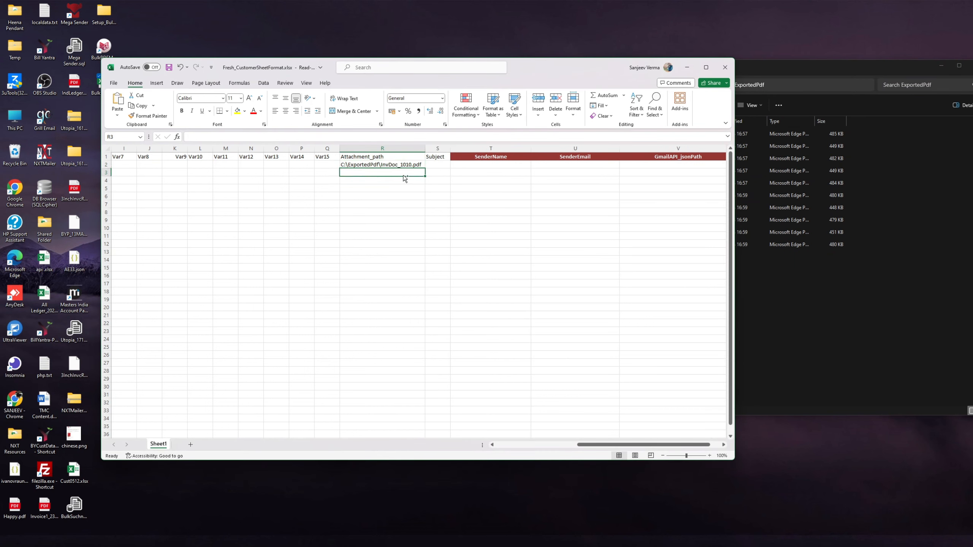
key("ctrl+v")
double_click(410, 173)
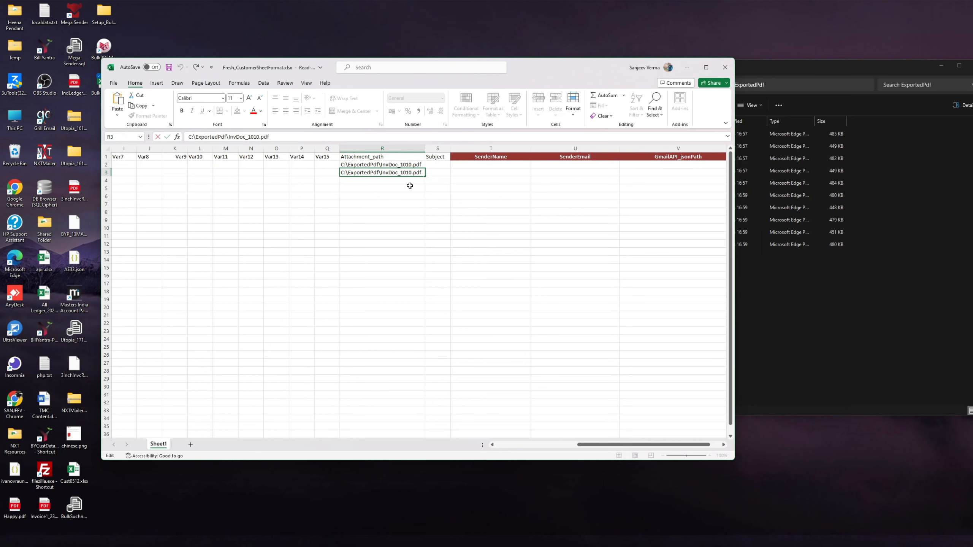
key("BackSpace")
type("1")
left_click(400, 202)
Step: Try to fill the attachment paths in R2:R3 down to R8, and clear cells R4:R8 again
left_click_drag(381, 165, 423, 218)
left_click(412, 182)
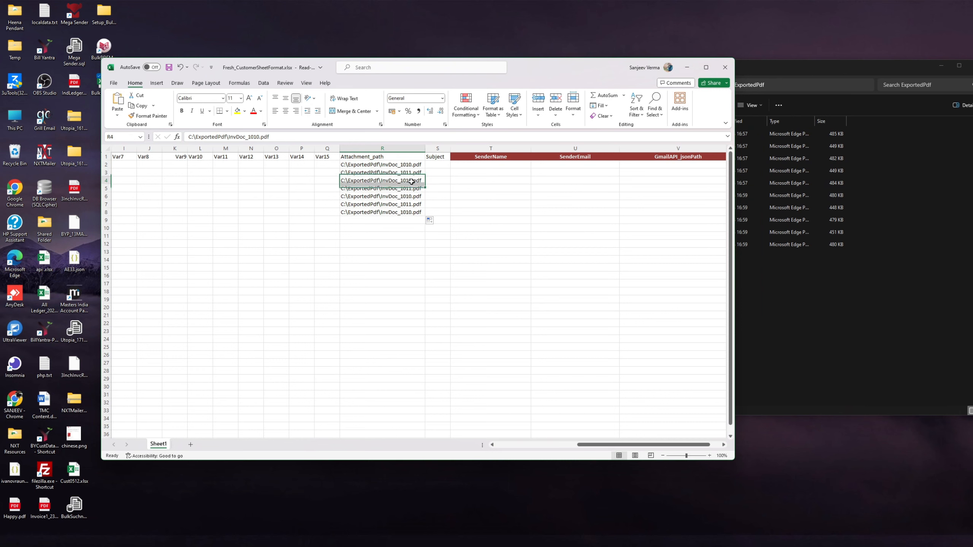
left_click(410, 189)
left_click_drag(411, 181, 421, 213)
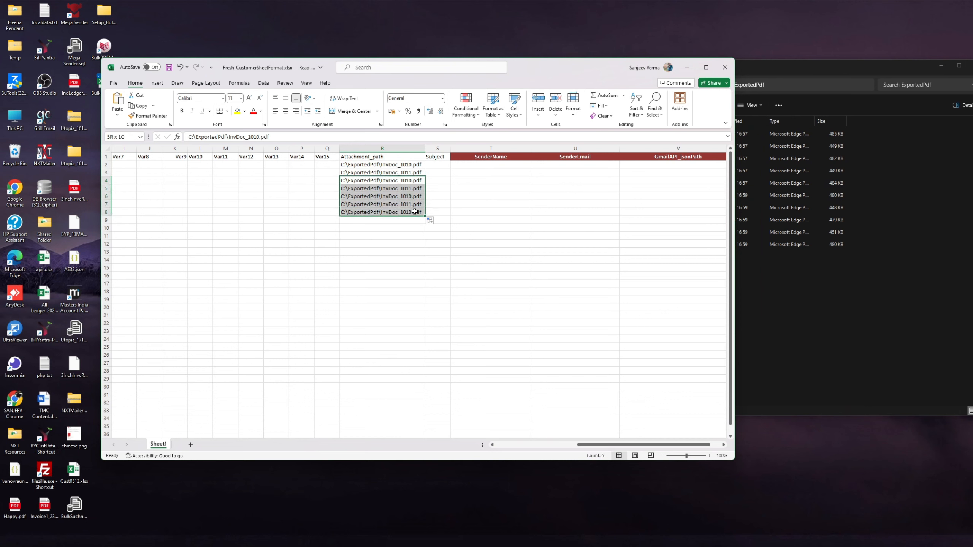
key("Delete")
left_click(338, 336)
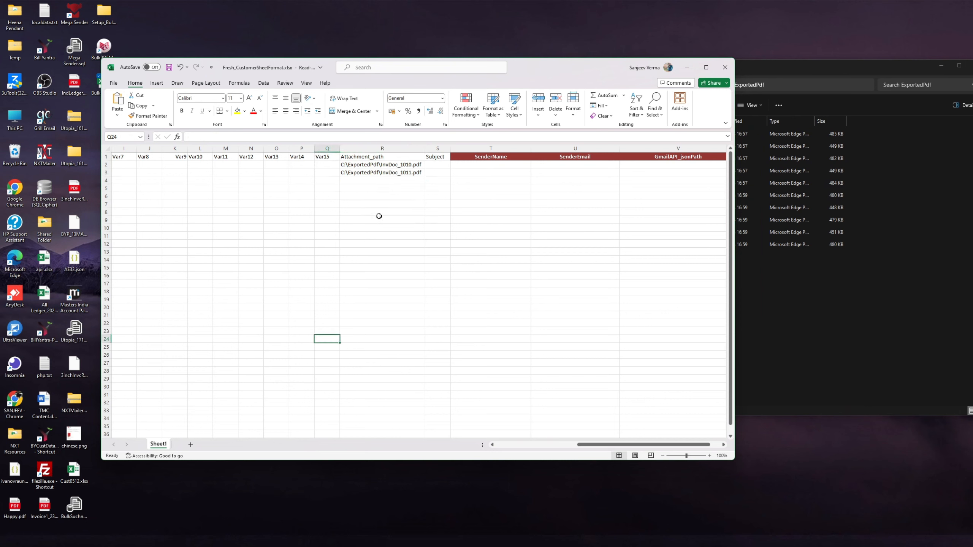
Step: Copy the attachment path in R2 to cell G7 of a new worksheet and fit the width of column G
left_click(405, 165)
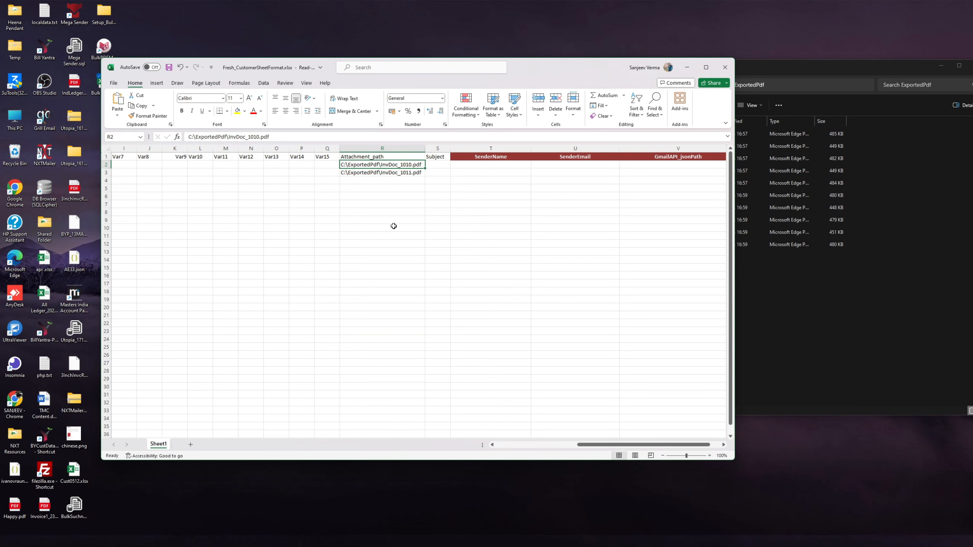
key("ctrl+c")
key("shift+F11")
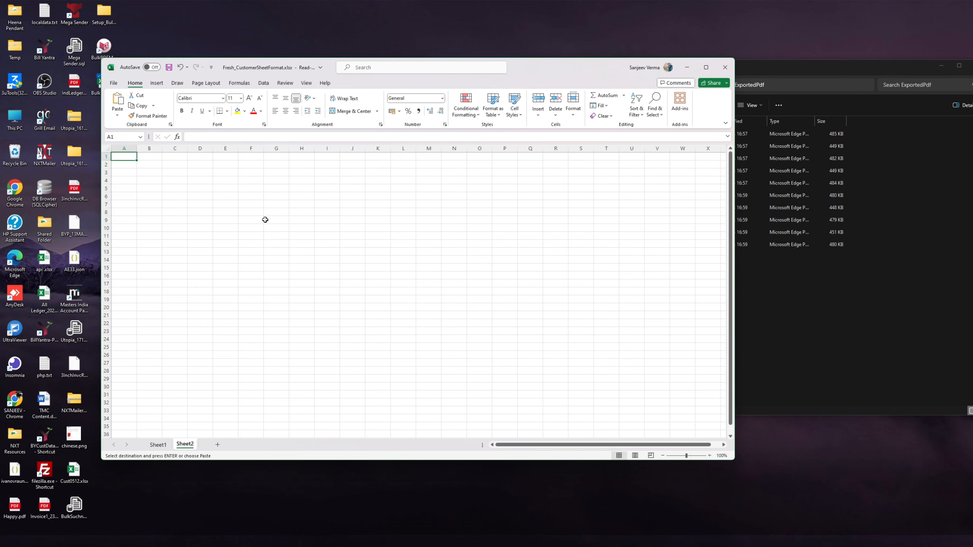
left_click(269, 205)
key("ctrl+v")
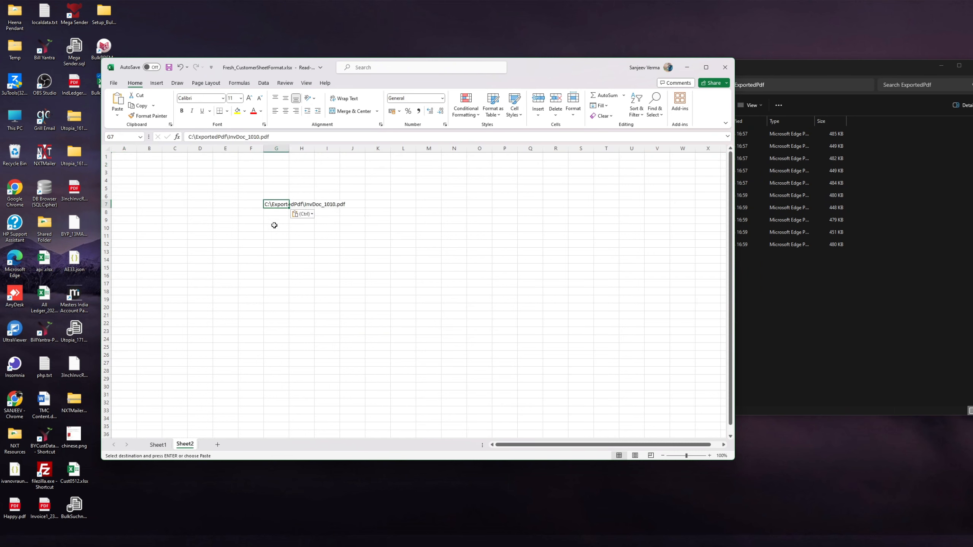
double_click(288, 146)
left_click(366, 211)
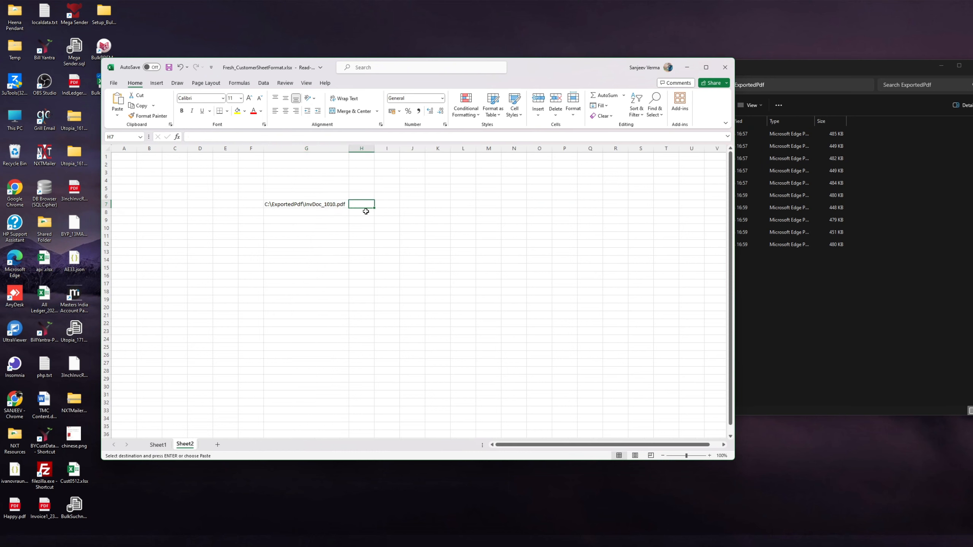
Step: Copy only the path part C:\ExportedPdf\InvDoc_ from G7 into H7 and fit the width of column H
left_click(311, 206)
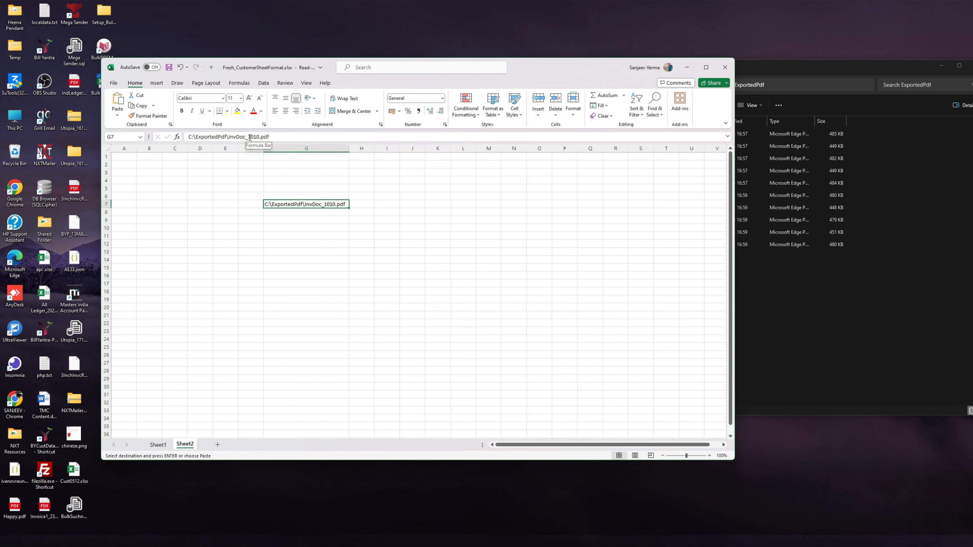
left_click_drag(250, 138, 187, 138)
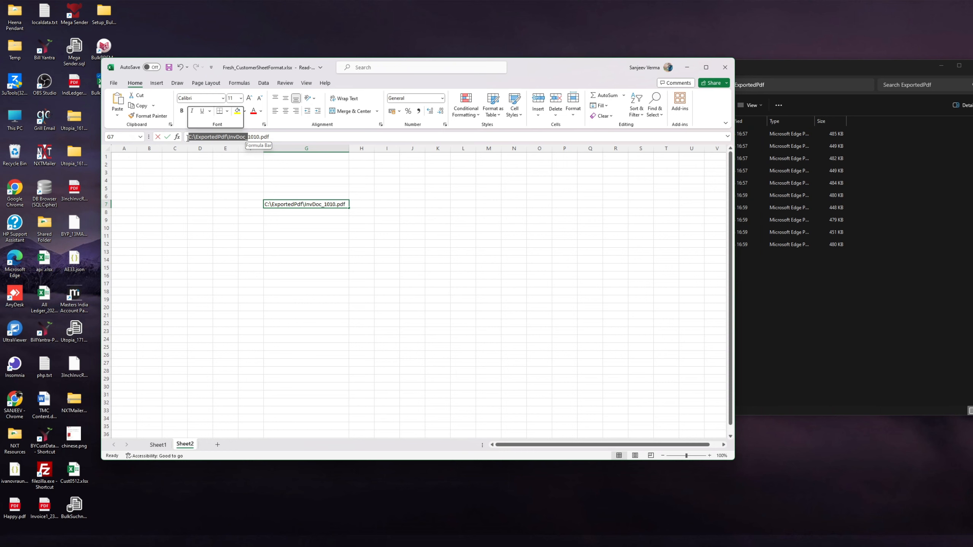
key("ctrl+c")
left_click(369, 203)
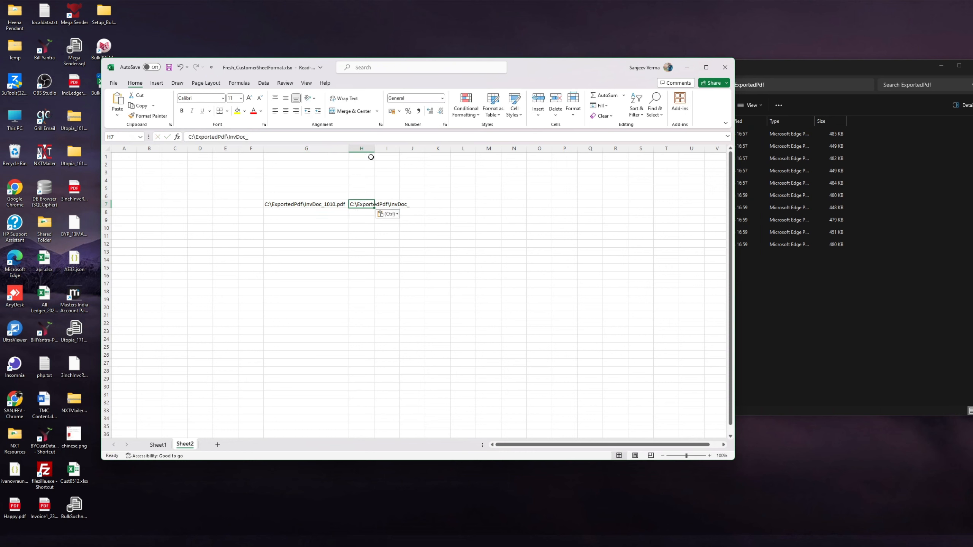
key("ctrl+v")
left_click_drag(373, 148, 374, 148)
double_click(374, 148)
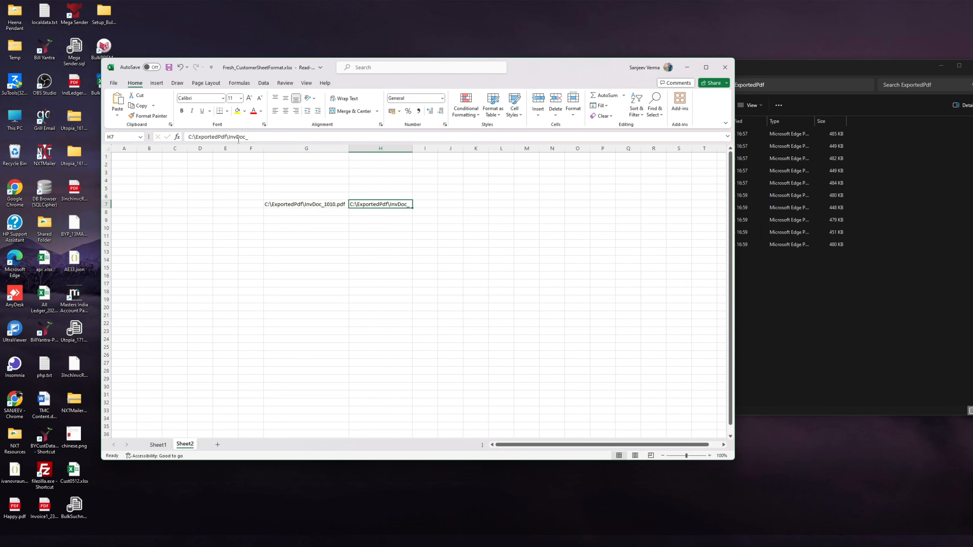
Step: Copy only the number 1010 from the path in G7 into cell I7
left_click(330, 207)
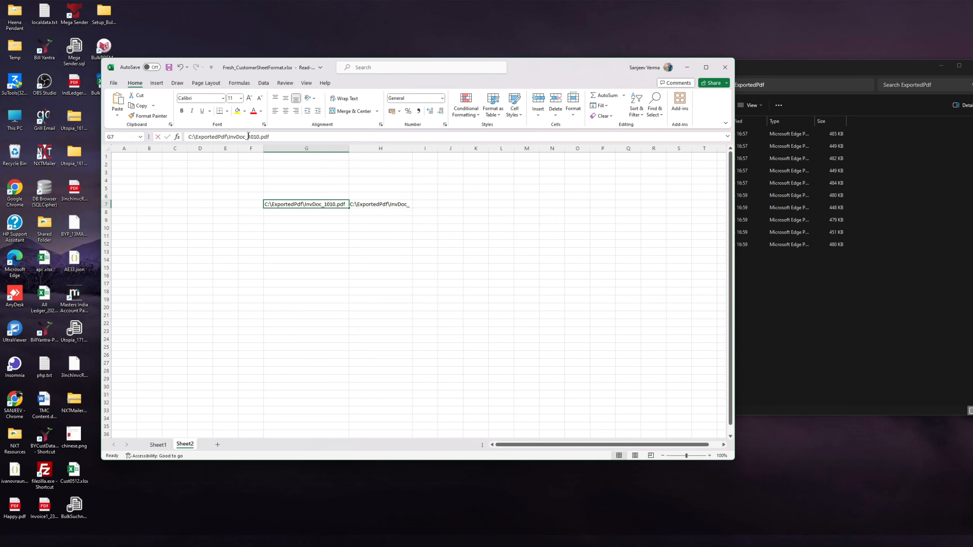
left_click_drag(248, 137, 258, 136)
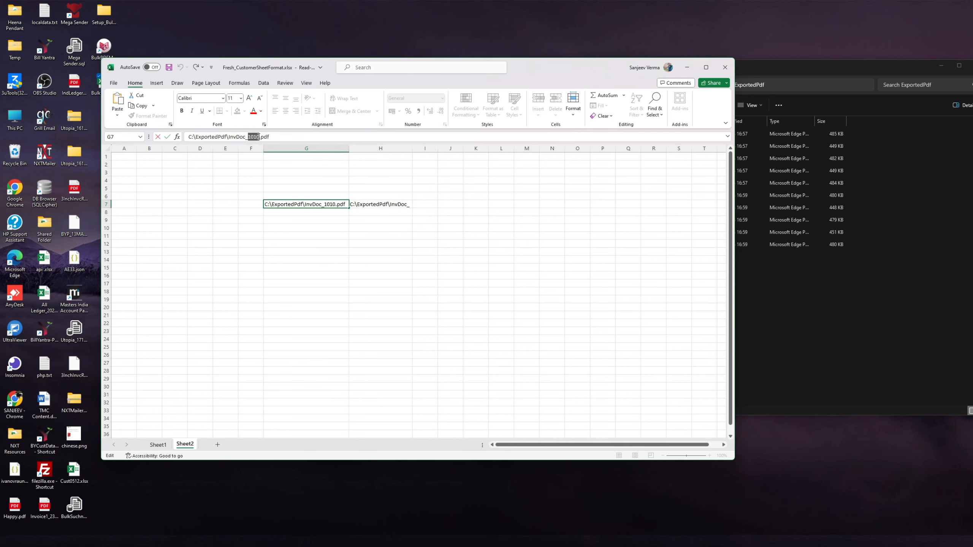
key("ctrl+c")
left_click(433, 207)
key("ctrl+v")
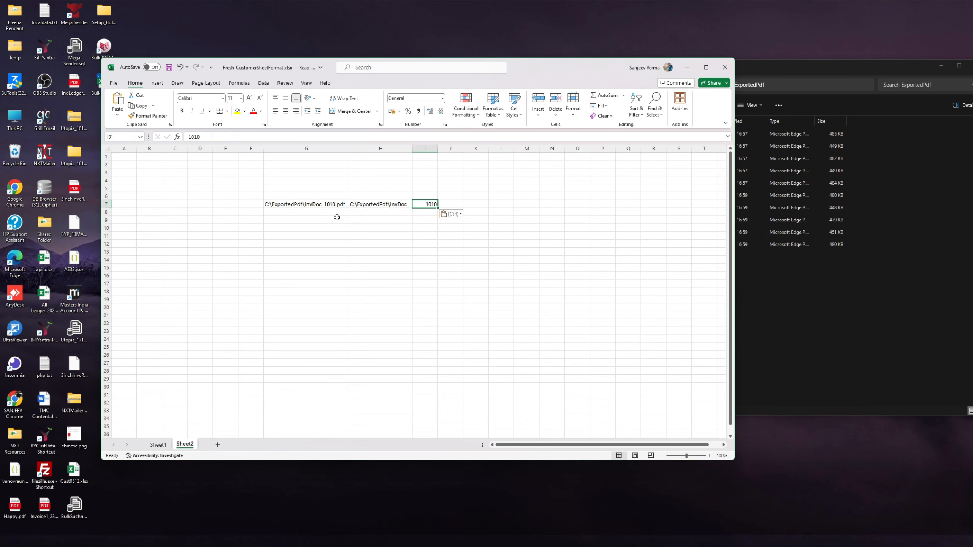
Step: Copy only the extension .pdf from the path in G7 into cell J7
left_click(334, 204)
left_click_drag(268, 137, 263, 137)
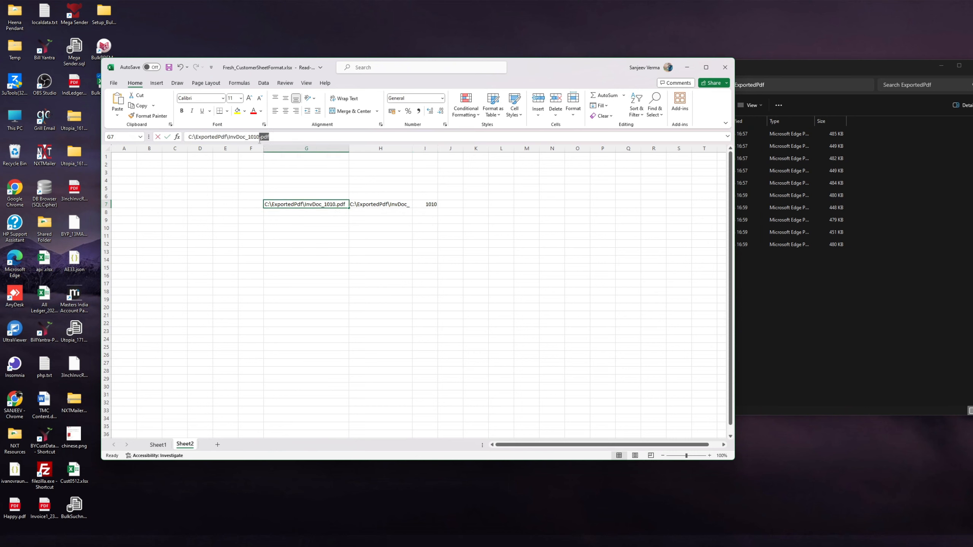
key("ctrl+c")
left_click(444, 203)
key("ctrl+v")
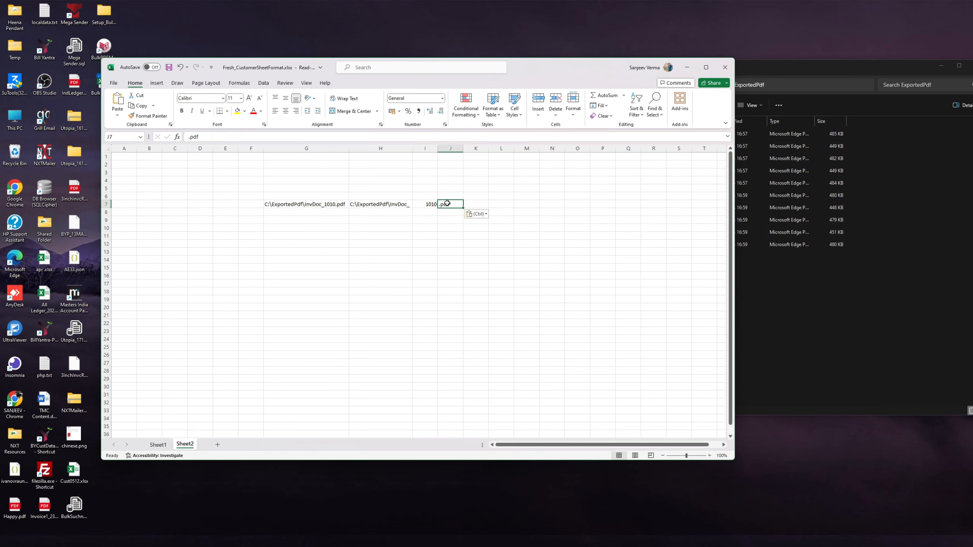
Step: Clear the full path from cell G7, keeping the separate path parts in H7:J7
left_click(318, 203)
key("Delete")
left_click(345, 227)
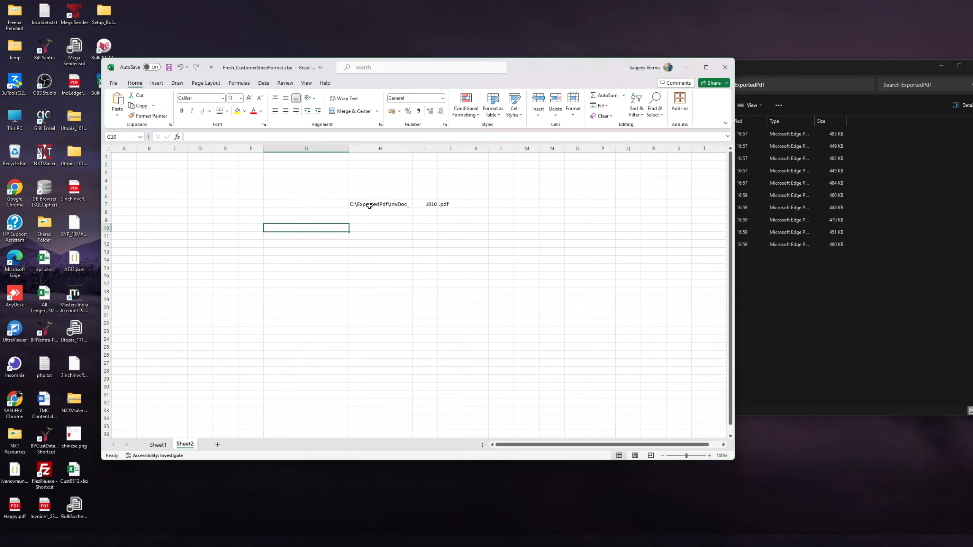
left_click_drag(368, 204, 446, 206)
left_click(426, 220)
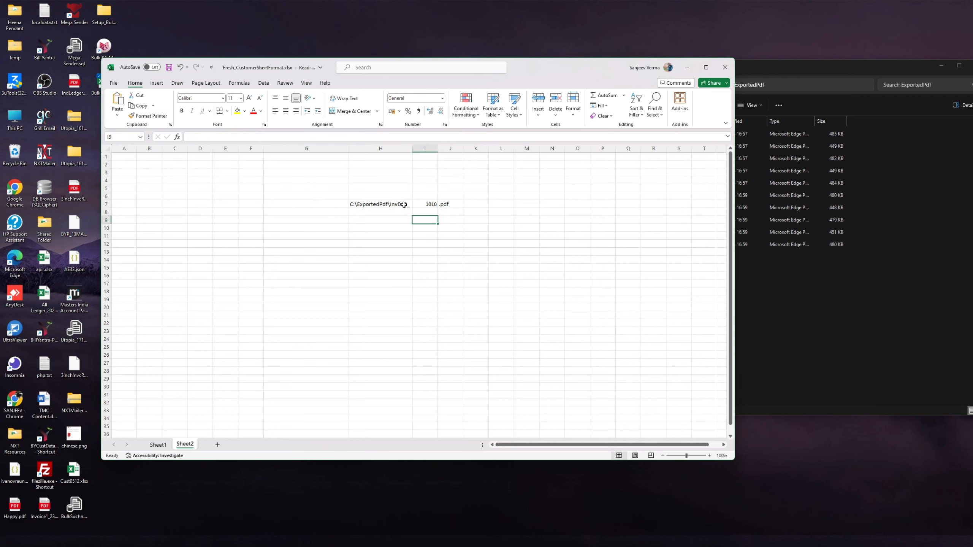
Step: Enter =CONCATENATE(H7,I7,J7) in cell K7 and fit the width of column K
left_click(473, 205)
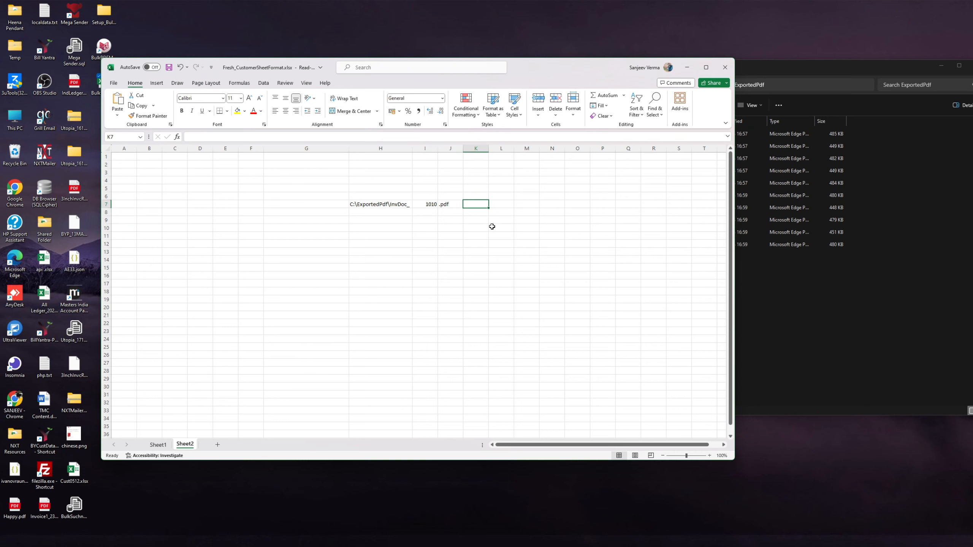
type("=con")
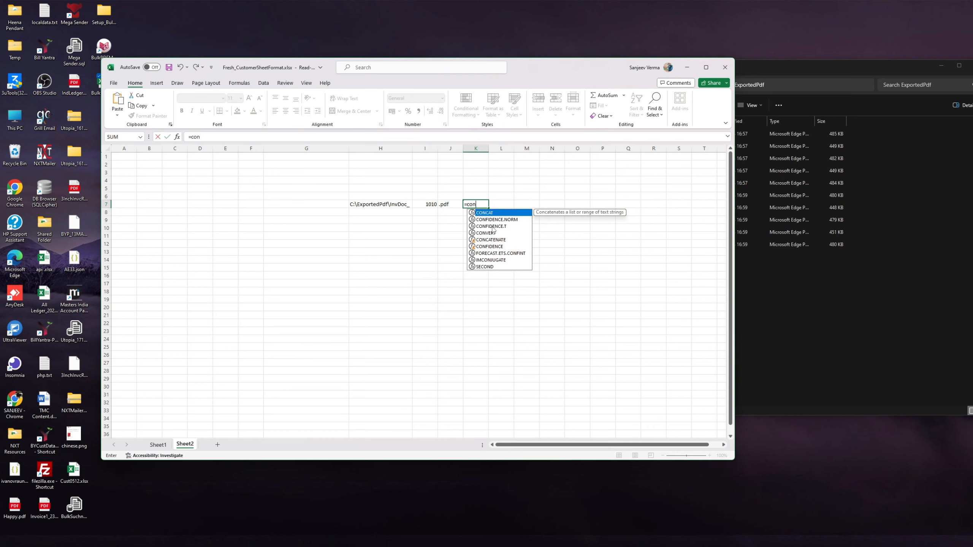
type("ca")
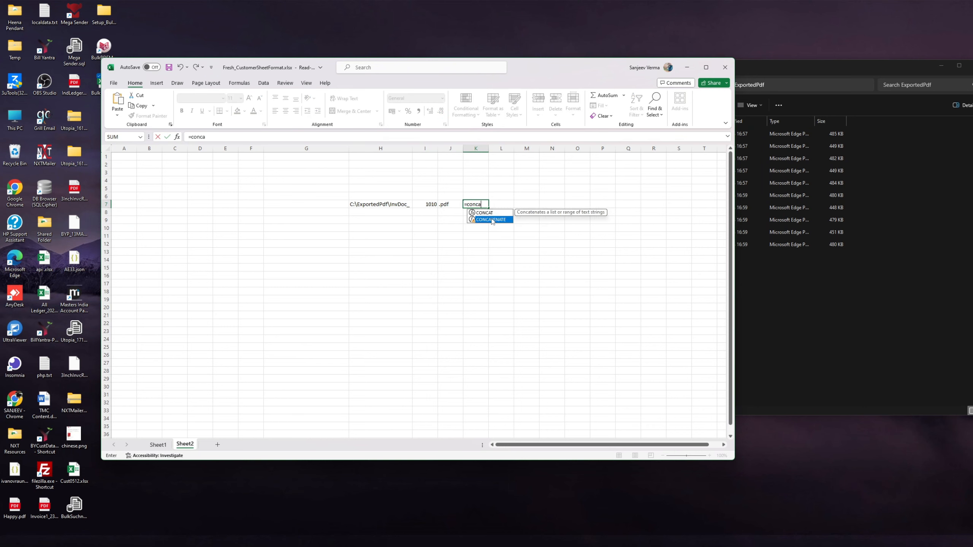
double_click(492, 219)
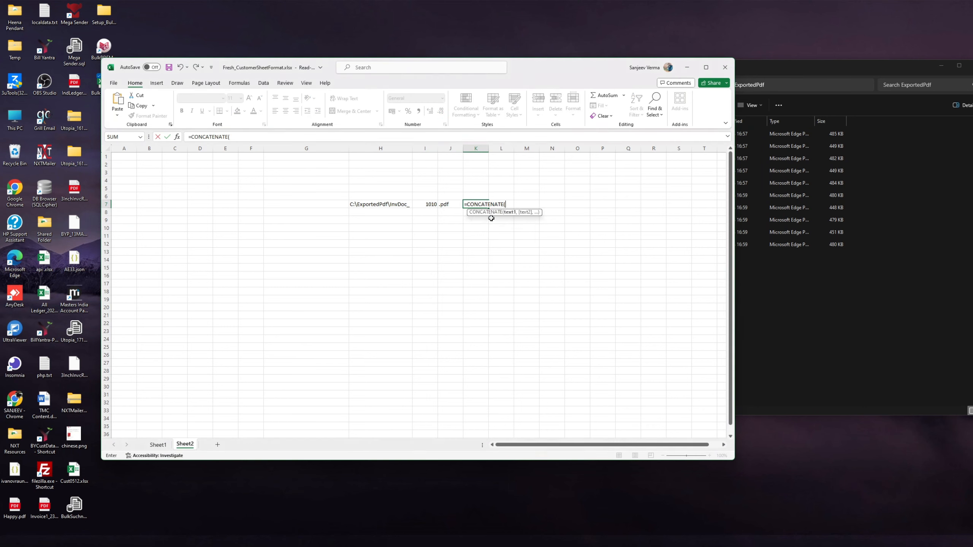
left_click(382, 204)
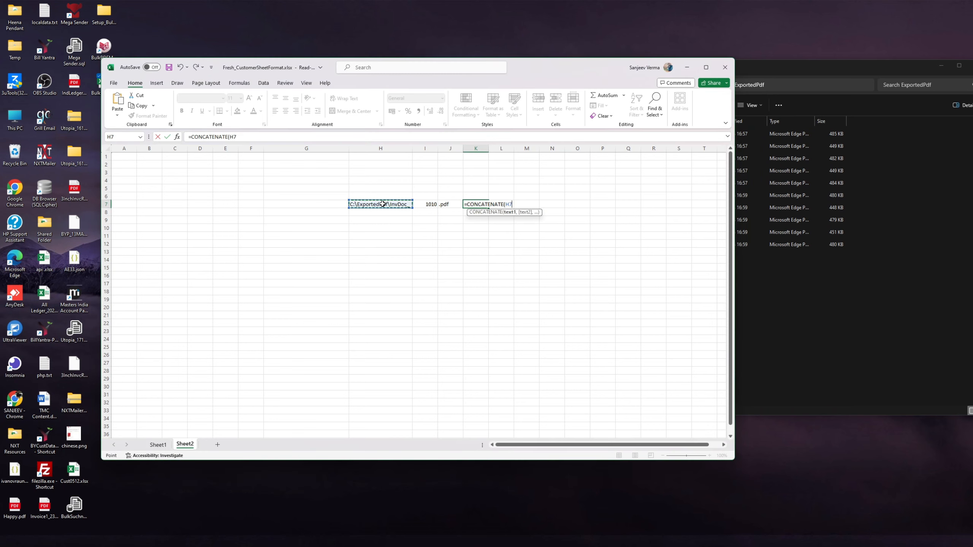
type(",")
left_click(427, 204)
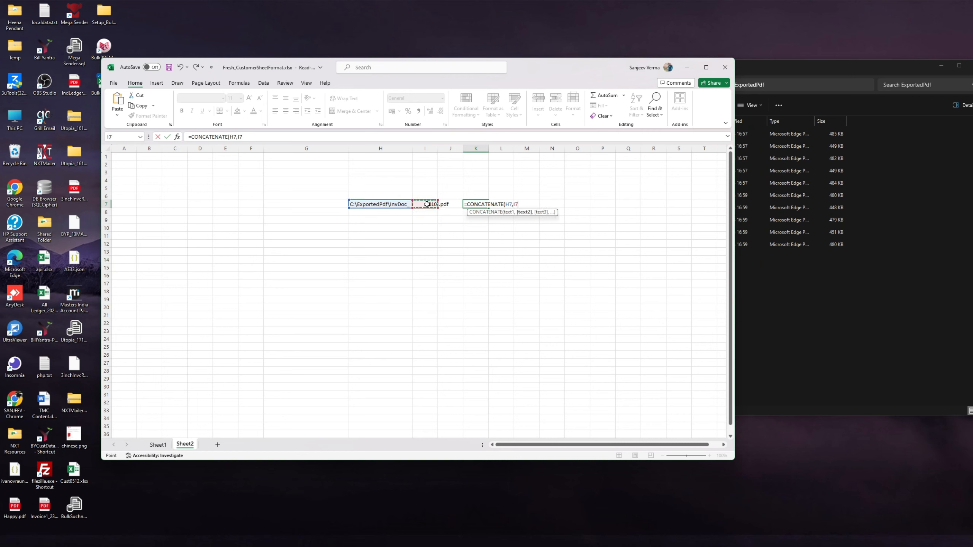
type(",")
left_click(448, 204)
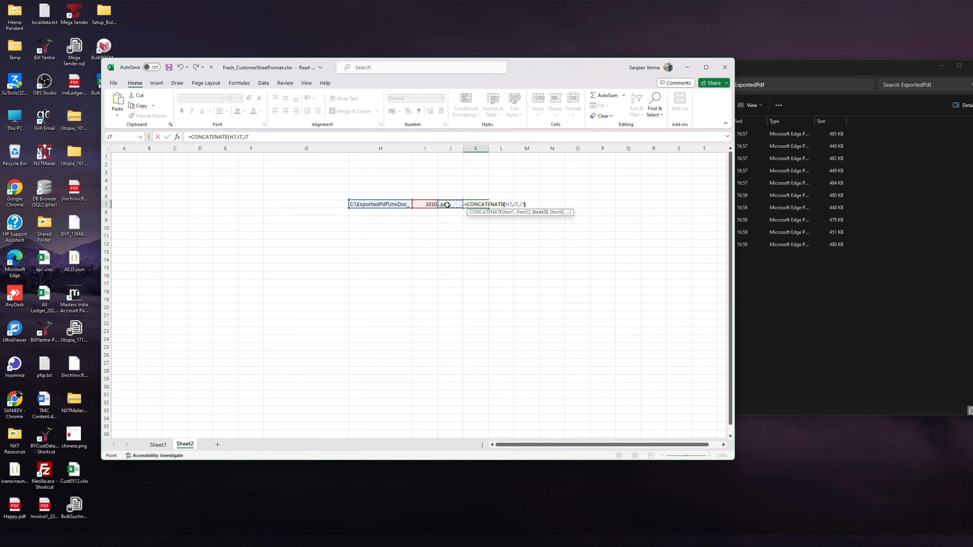
type(")")
key("Return")
double_click(491, 151)
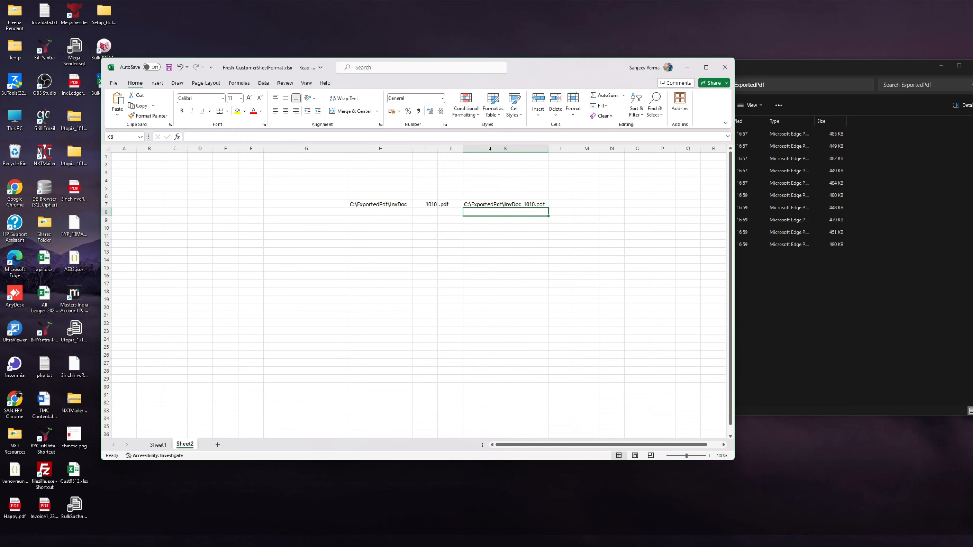
Step: Try to fill the number in I7 down to I10, and check the file numbers in the ExportedPdf folder
left_click(397, 203)
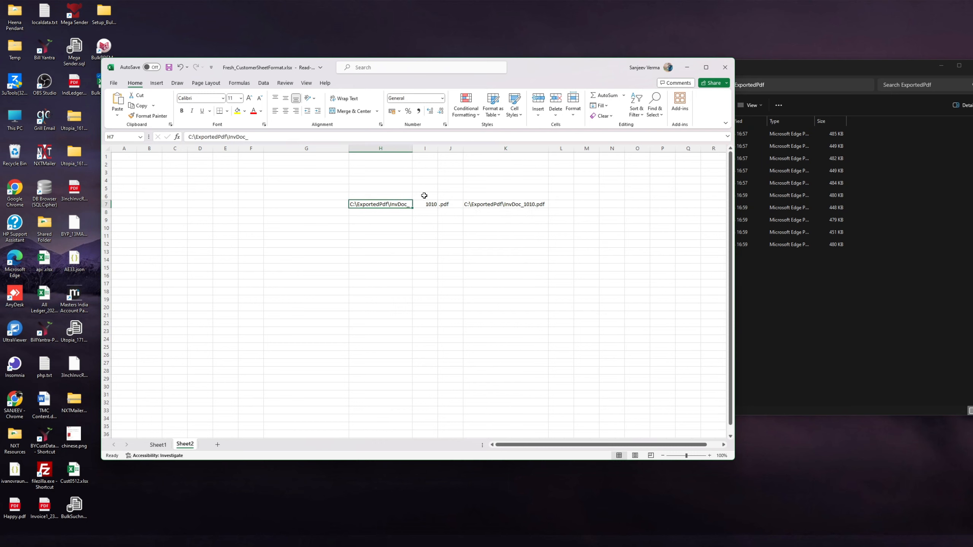
left_click(429, 207)
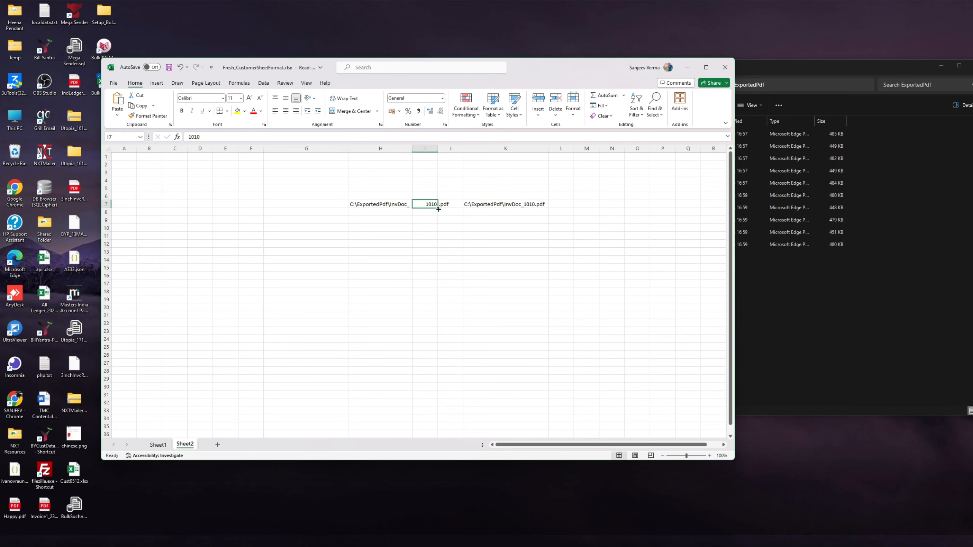
left_click_drag(438, 210, 439, 231)
left_click(763, 269)
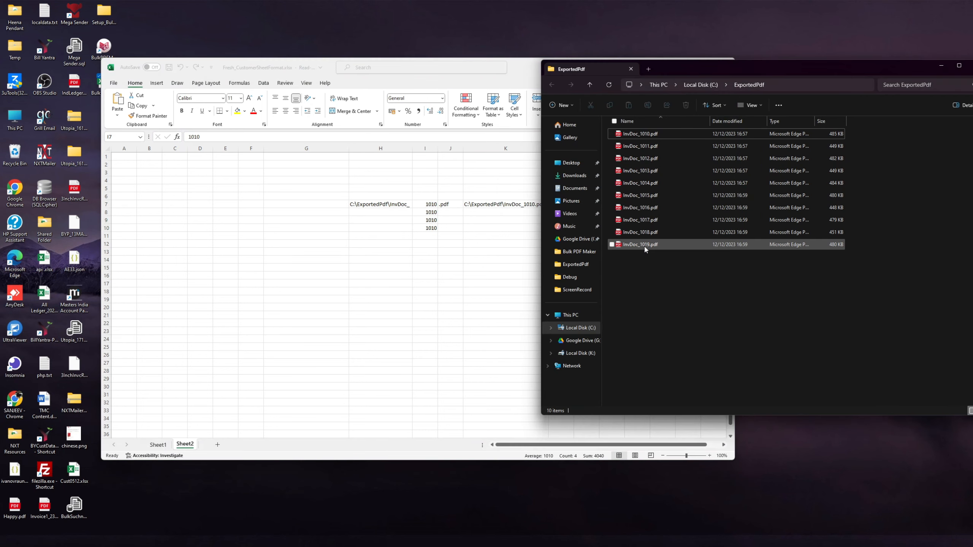
Step: Enter 1011 in I8 and extend the number series from I7:I8 down to 1019 in I16
left_click(433, 231)
left_click(432, 213)
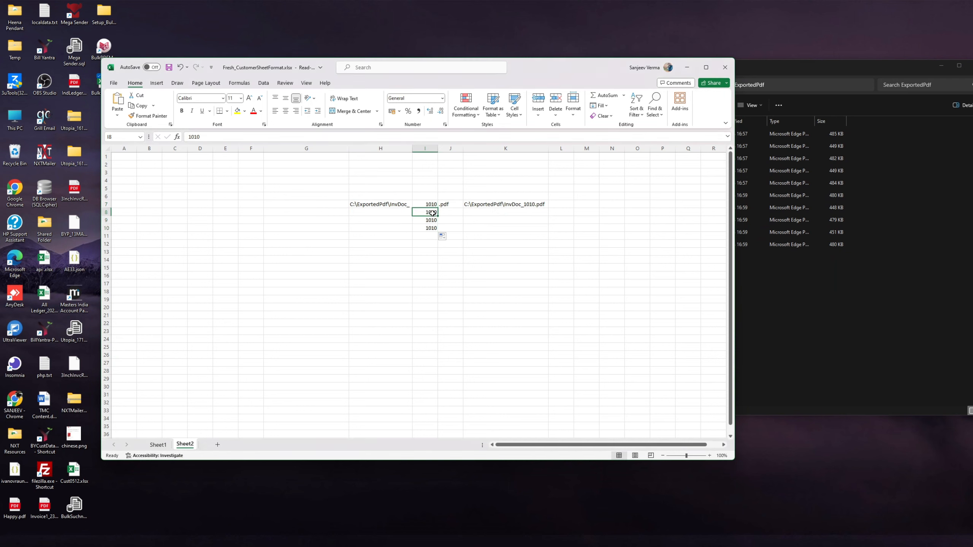
type("1")
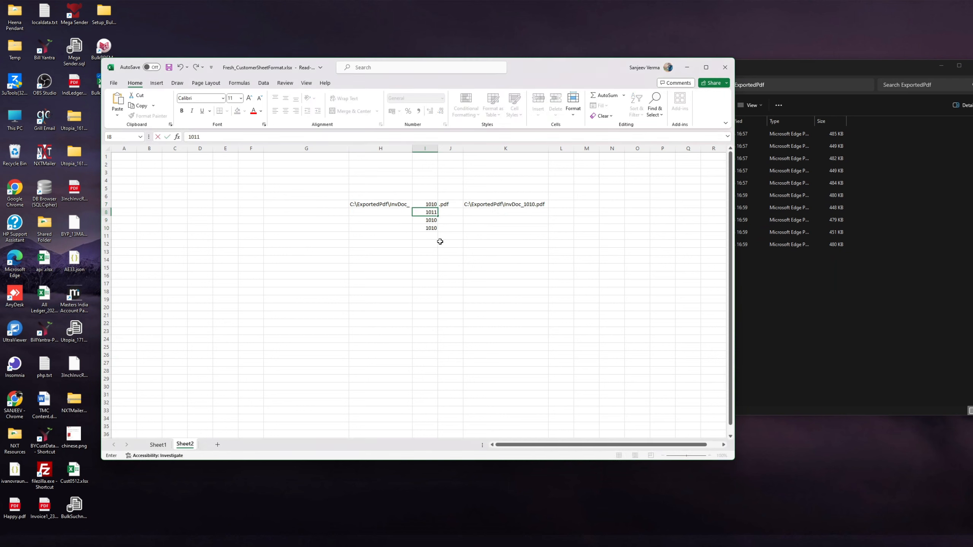
type("011")
left_click(440, 241)
left_click_drag(431, 205, 439, 242)
left_click_drag(439, 259, 438, 283)
left_click(434, 299)
Step: Fill the path part in H7 and the .pdf extension in J7 down to row 16
left_click(400, 204)
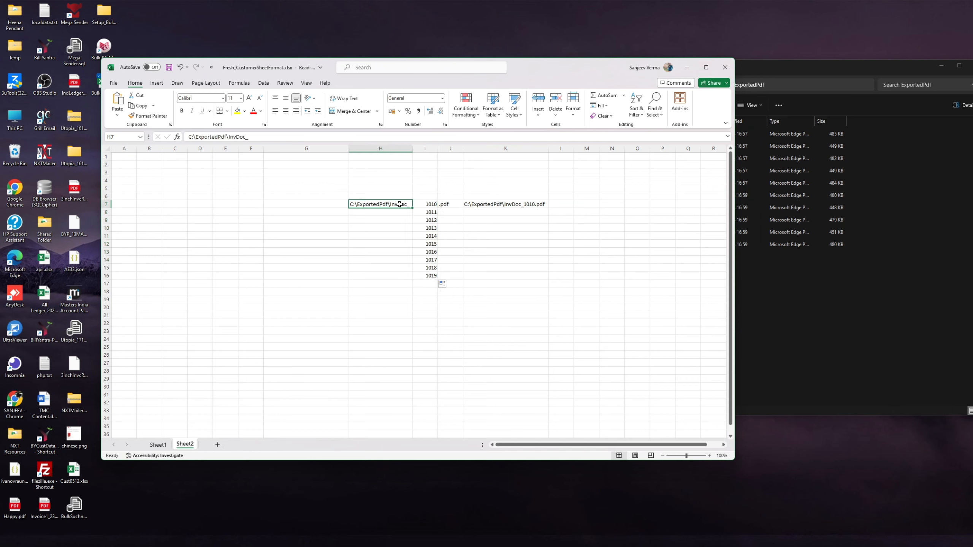
left_click_drag(413, 208, 464, 282)
left_click(451, 204)
left_click(432, 292)
Step: Fill the CONCATENATE formula in K7 down to K16
left_click(512, 204)
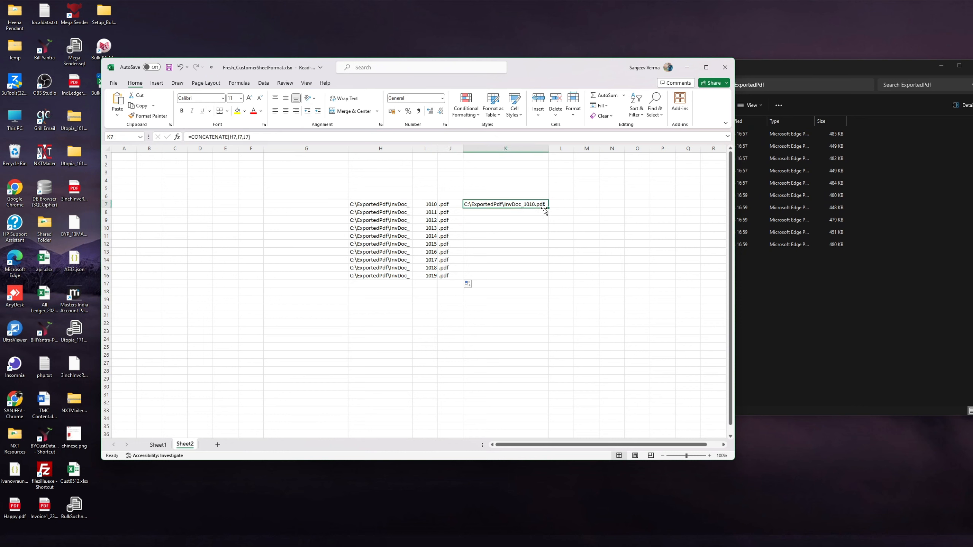
left_click_drag(546, 210, 536, 279)
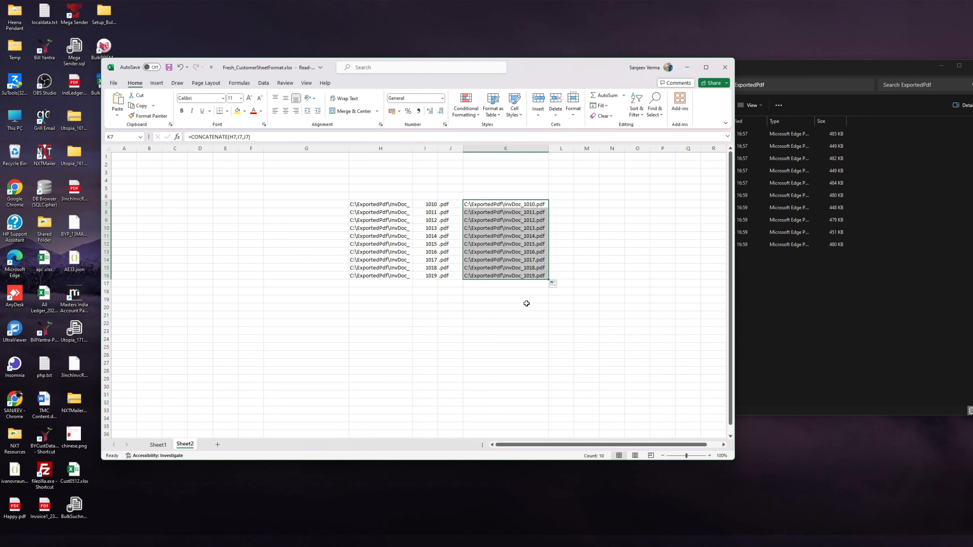
left_click(527, 303)
Step: Copy the combined paths in K7:K16 and try pasting them into Sheet1's Attachment_path column from R2
left_click_drag(525, 207, 527, 276)
key("ctrl+c")
left_click(157, 444)
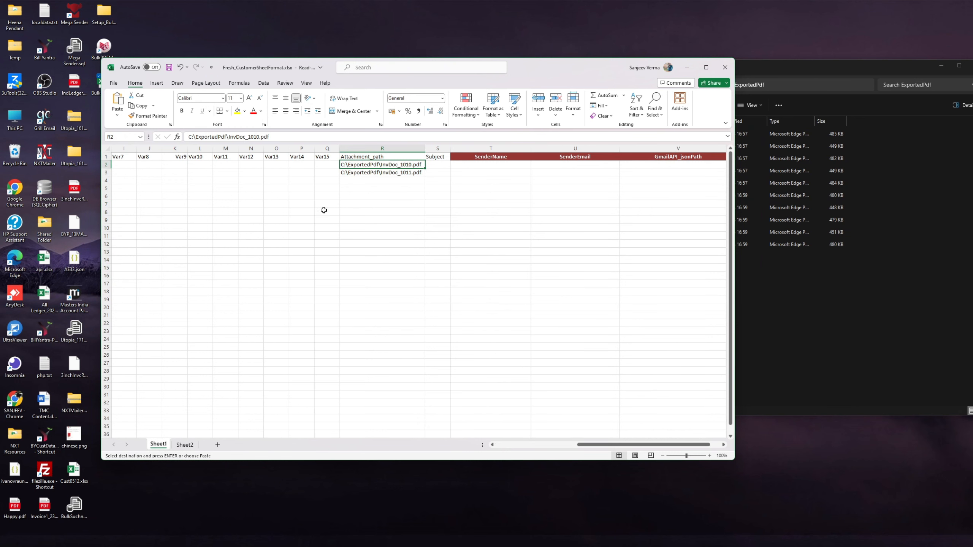
key("ctrl+v")
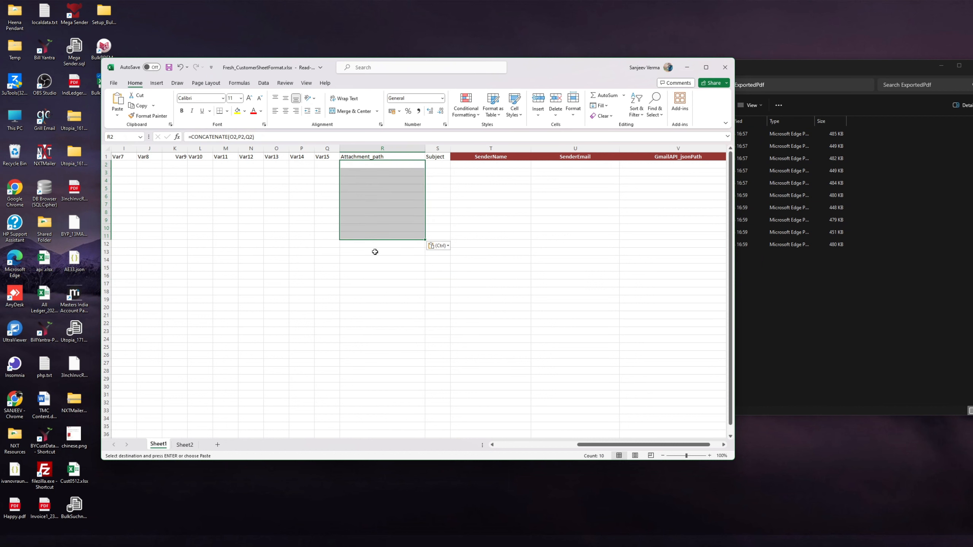
key("ctrl+z")
Step: Paste the copied paths as values only into Sheet1's Attachment_path column, starting at R2
left_click(185, 446)
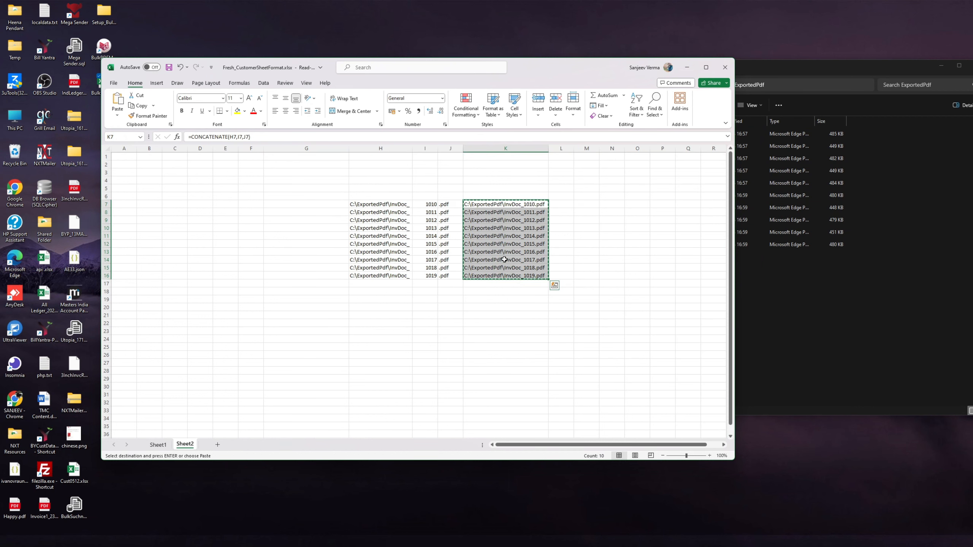
left_click(158, 445)
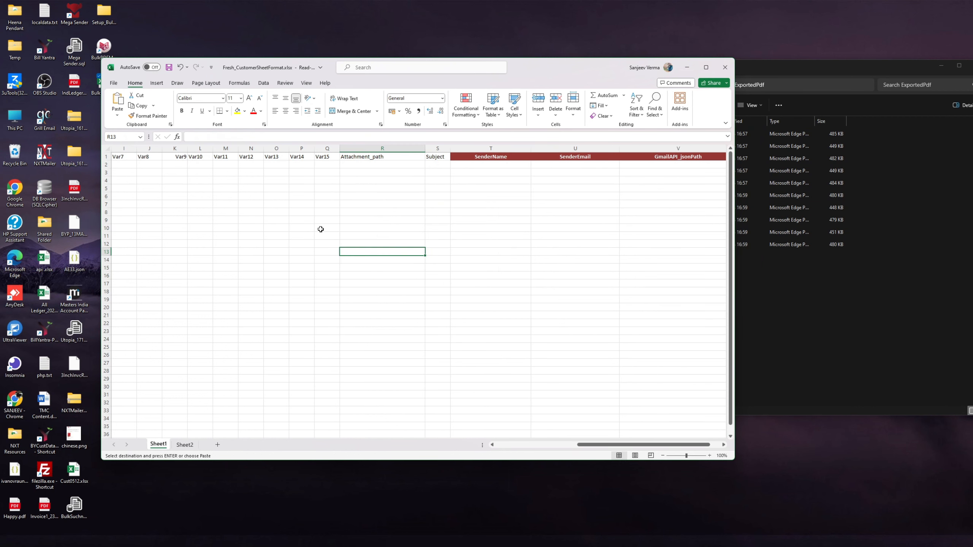
left_click(365, 165)
right_click(366, 164)
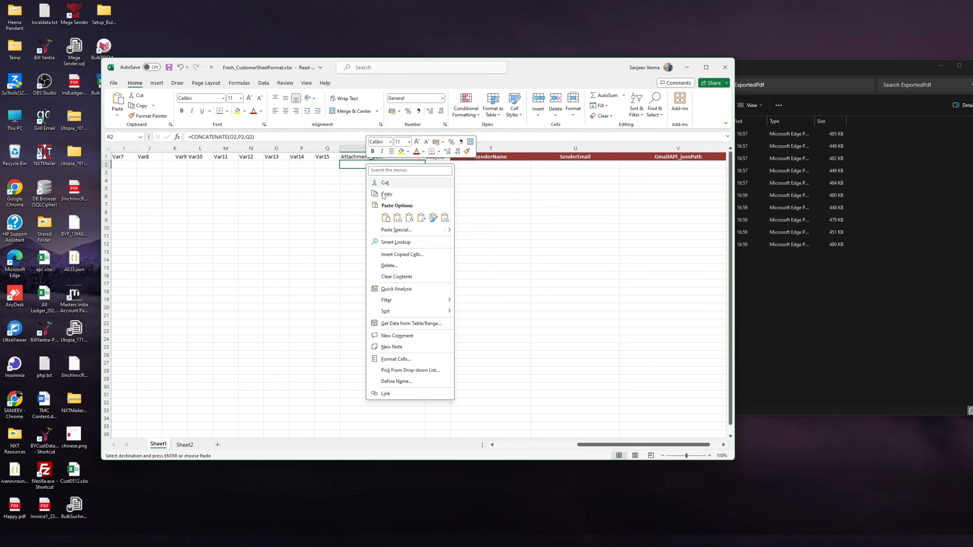
left_click(388, 230)
left_click(311, 217)
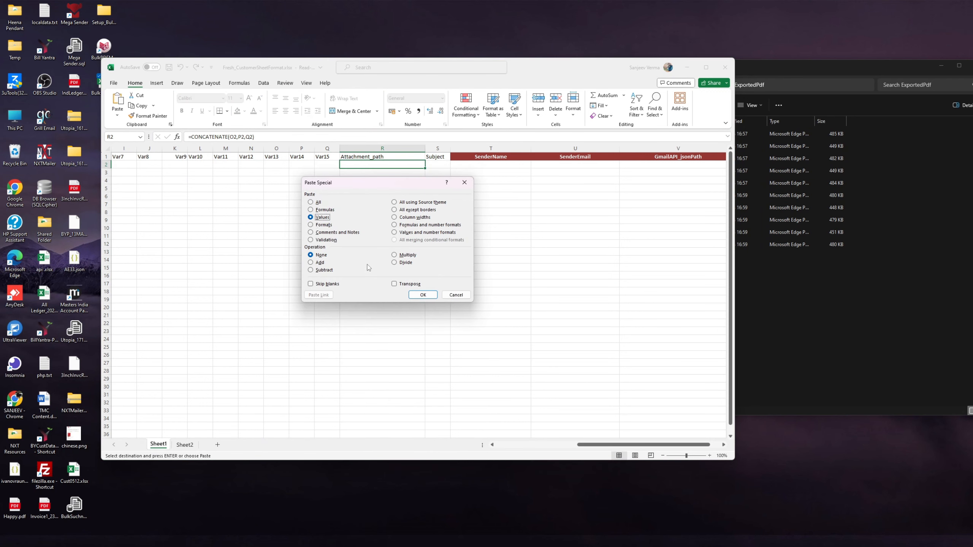
left_click(423, 295)
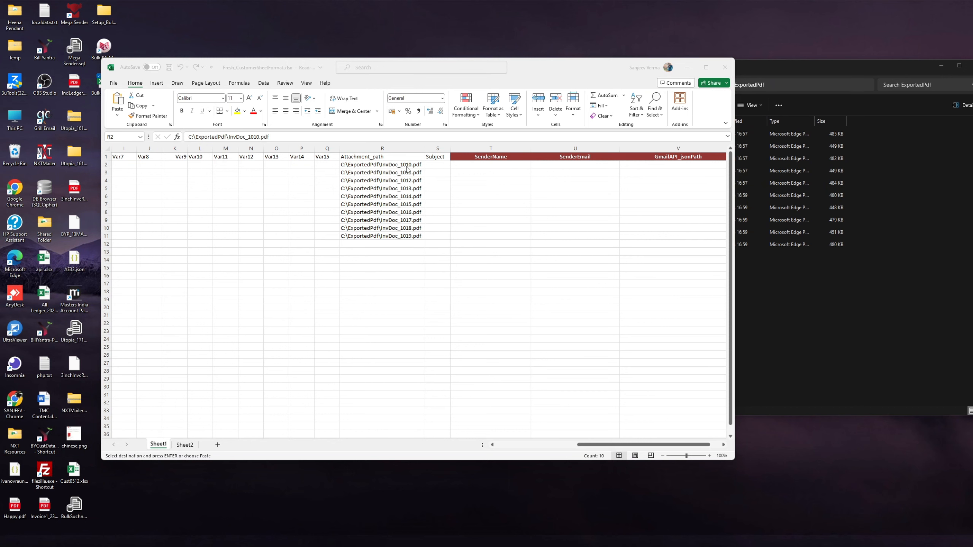
left_click(472, 169)
Step: Extend the ten attachment paths in R2:R11 down to R31 as a repeating set
left_click_drag(595, 445, 571, 448)
left_click_drag(536, 166, 541, 401)
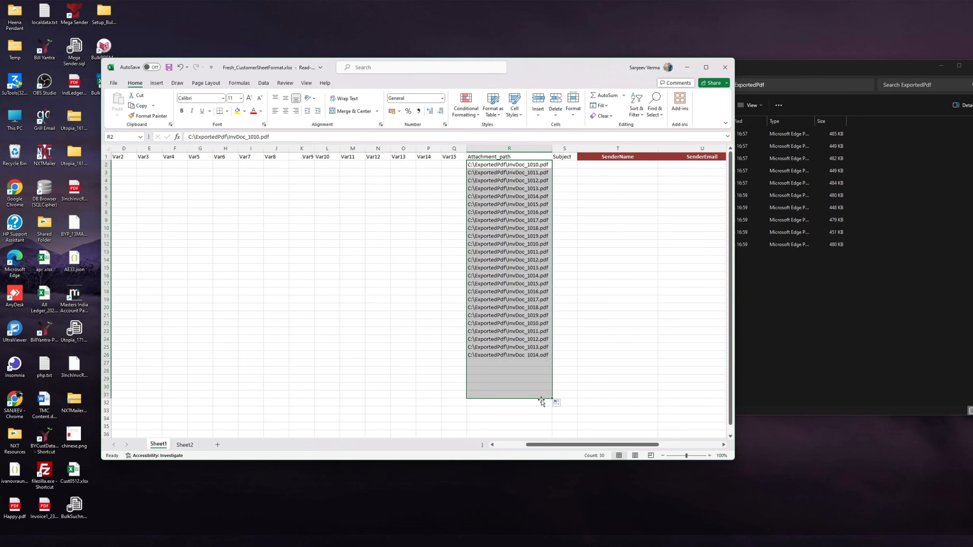
left_click(534, 266)
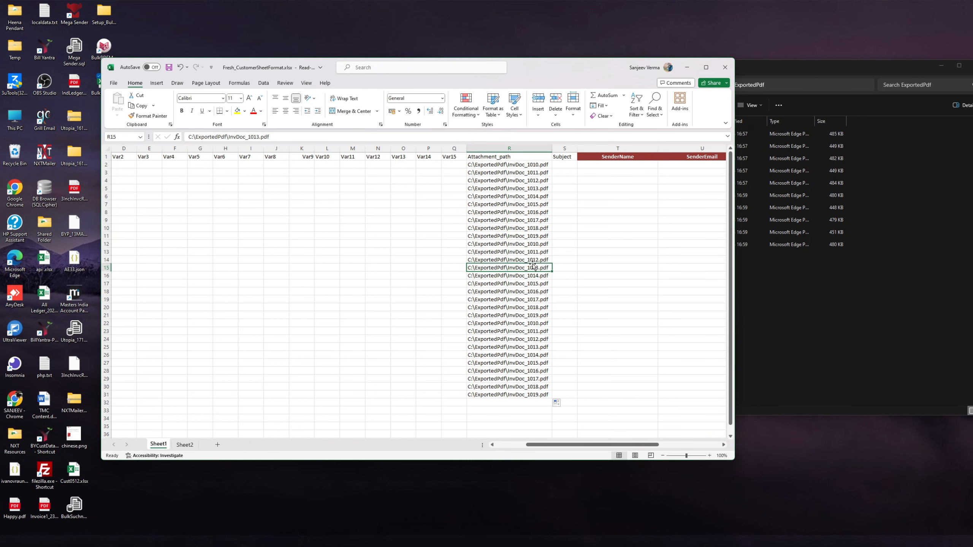
Step: Examine how the file numbers repeat in the Attachment_path column from R11 to R23
left_click(537, 237)
left_click(538, 244)
left_click(539, 252)
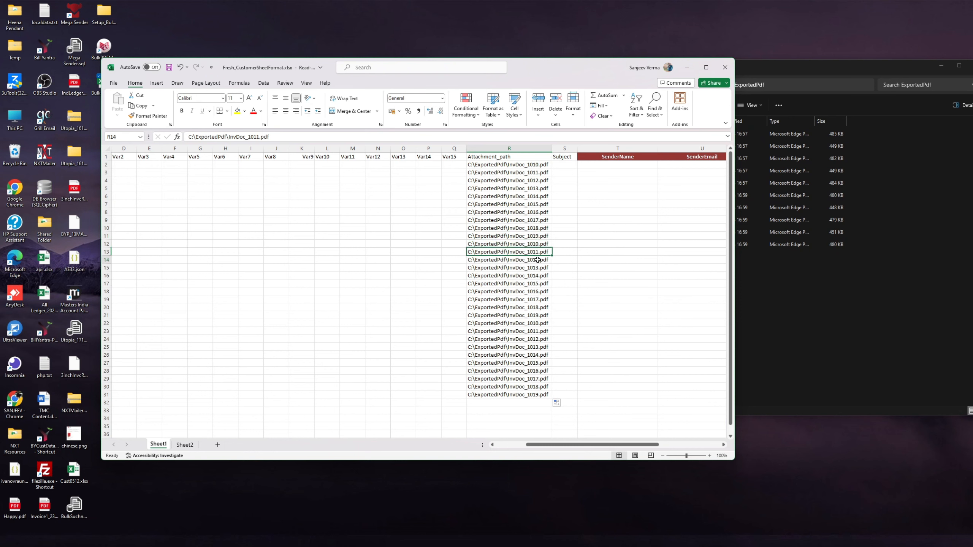
left_click(538, 260)
left_click(537, 276)
left_click(538, 300)
left_click(538, 308)
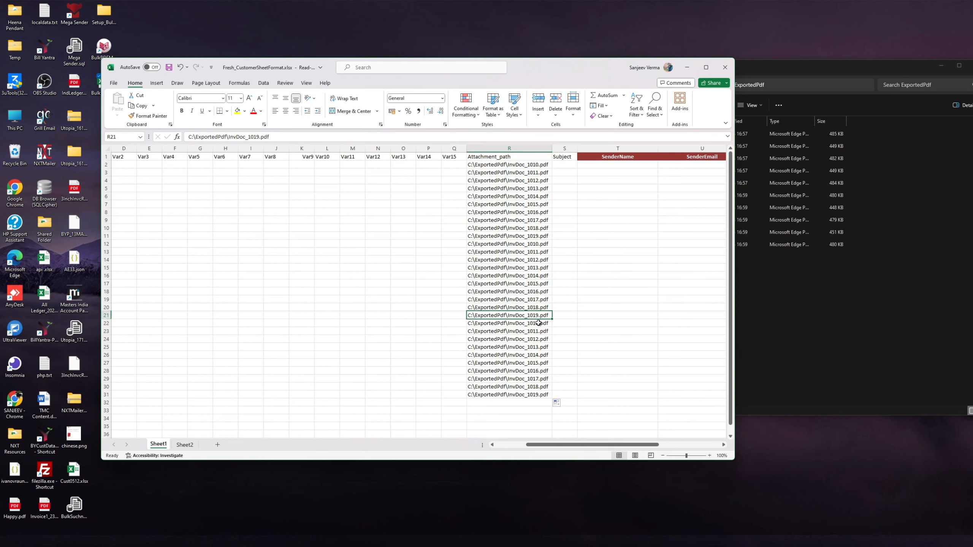
left_click(538, 316)
left_click(538, 323)
left_click(538, 334)
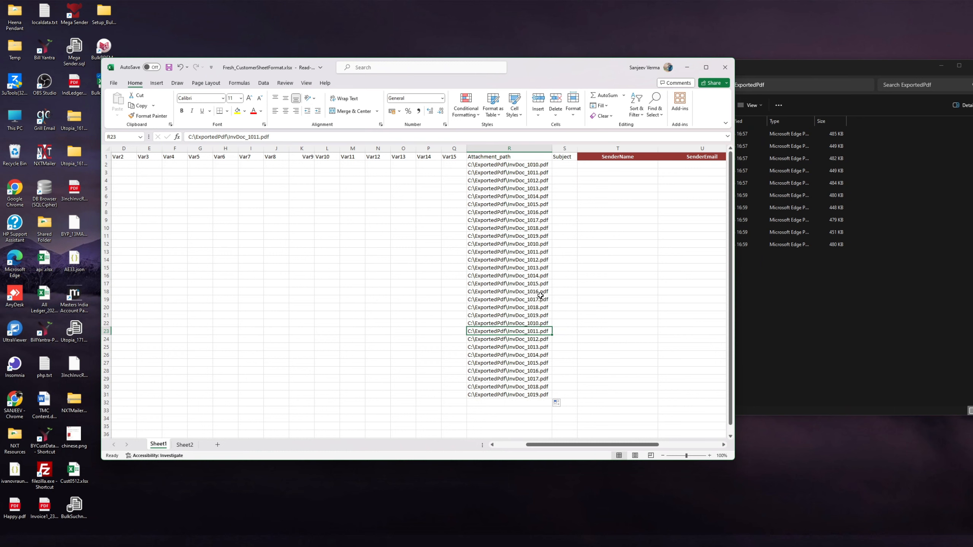
Step: Close the customer sheet workbook without saving, and close the ExportedPdf folder window
left_click(725, 67)
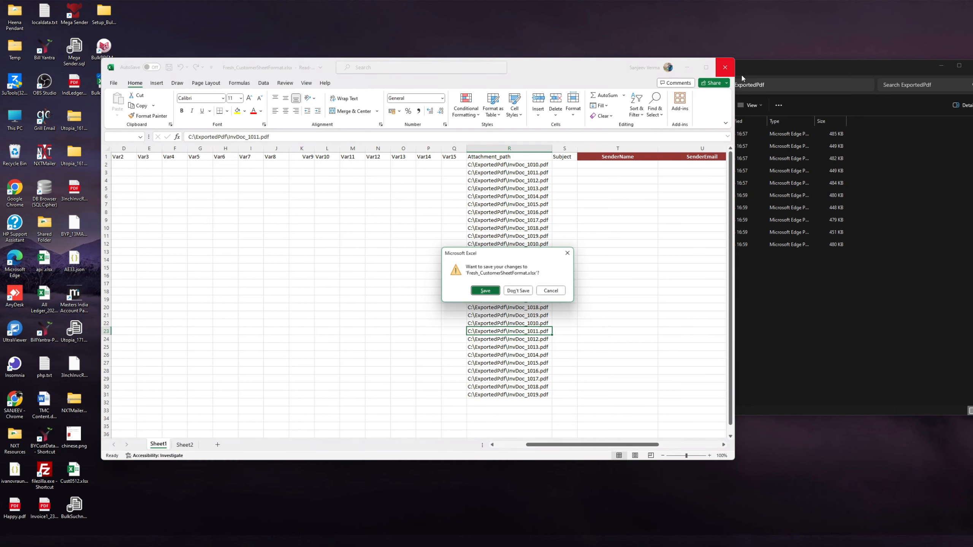
left_click(519, 291)
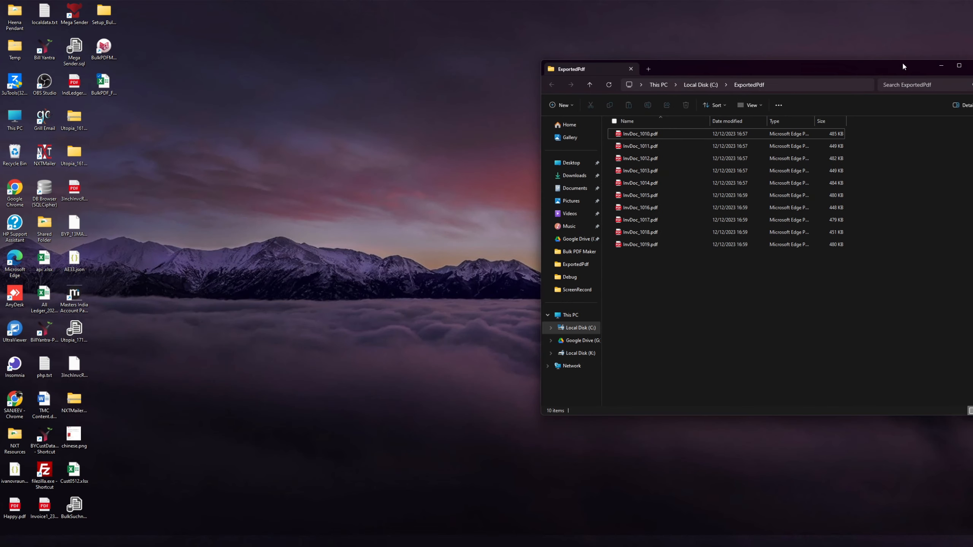
left_click(969, 66)
left_click(515, 178)
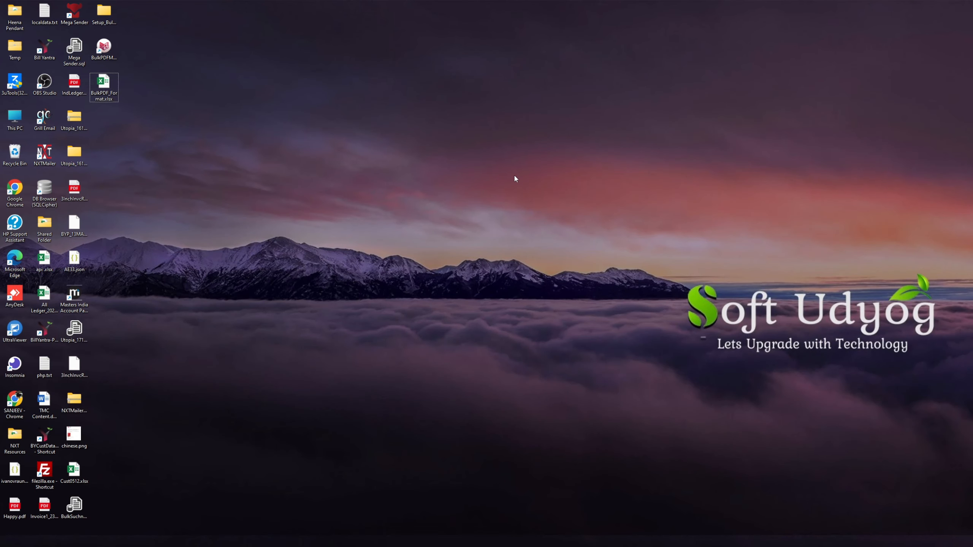